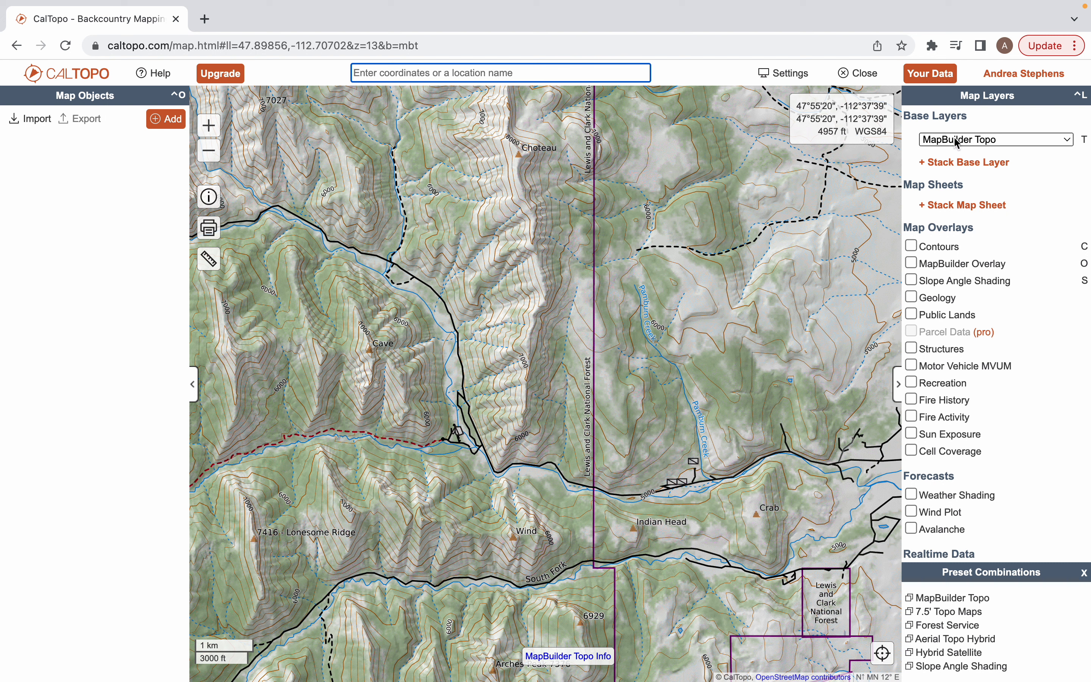
Change the base layer to Scanned Topos
click(1055, 142)
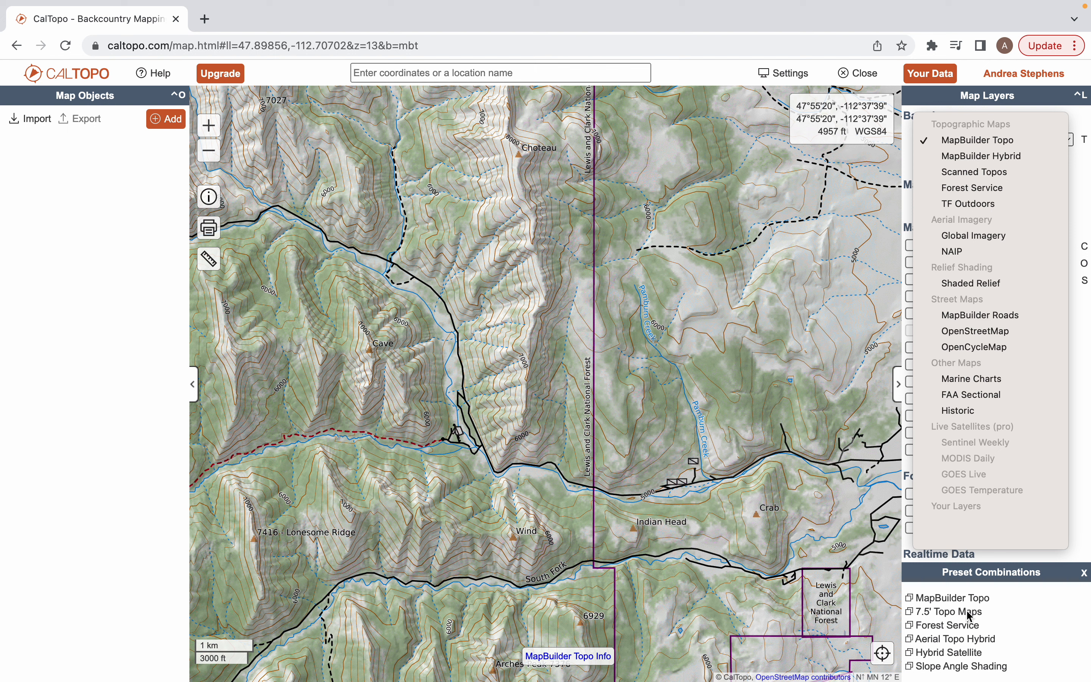
click(967, 172)
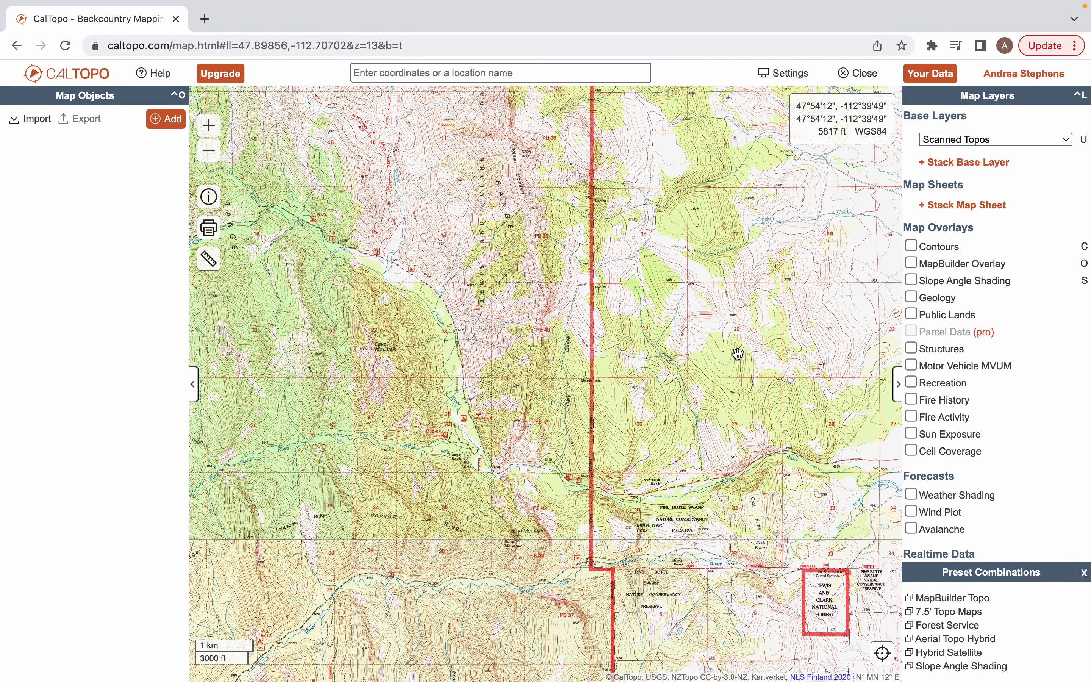
drag(548, 520, 565, 374)
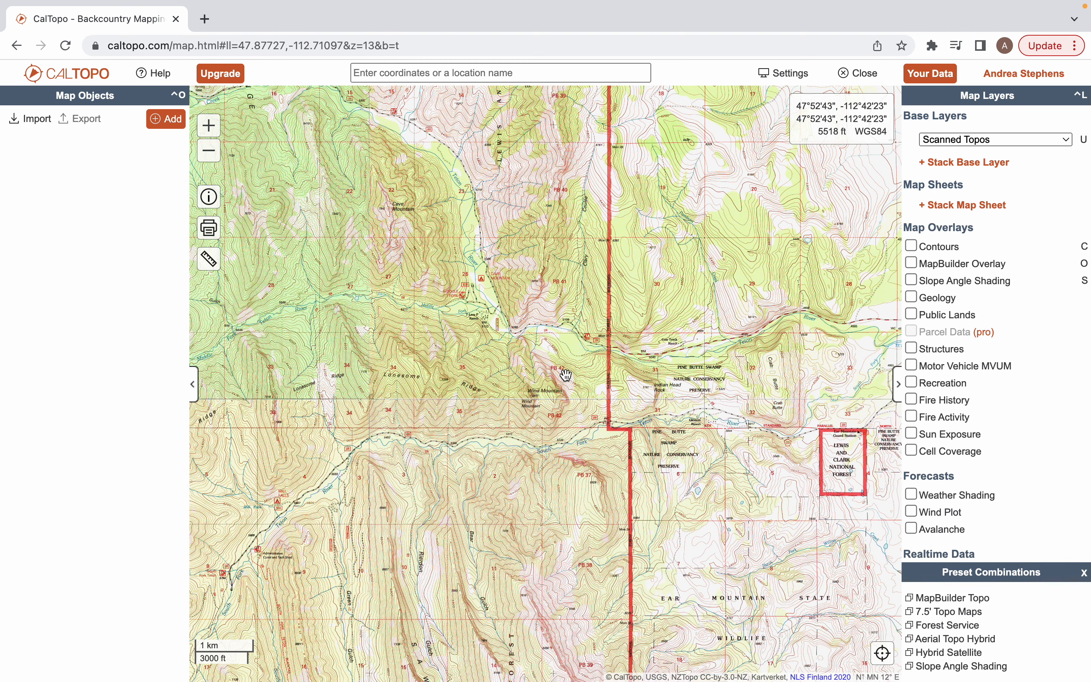
Change the base layer to NAIP aerial imagery and view the river valley up close
click(1067, 142)
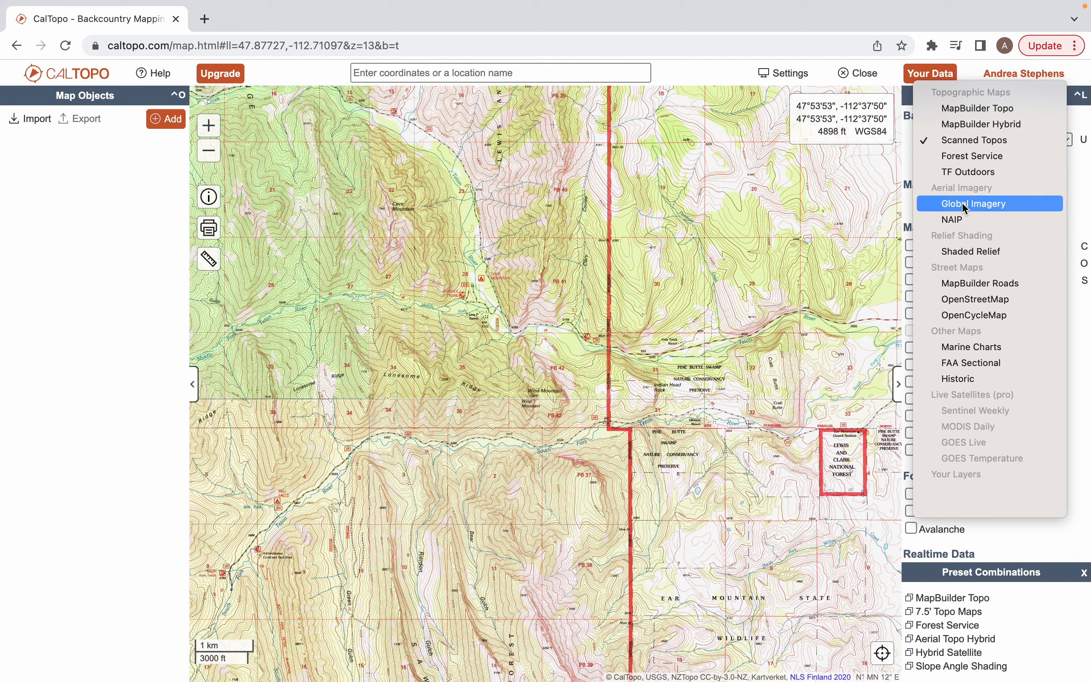
click(954, 223)
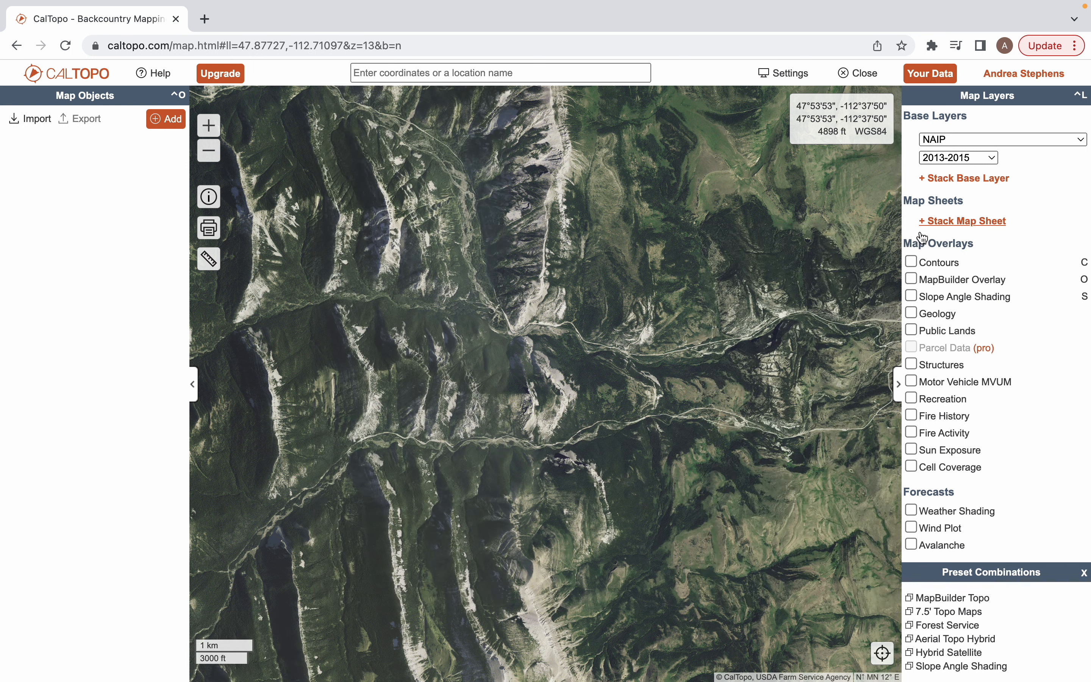
scroll(609, 336, up, 3)
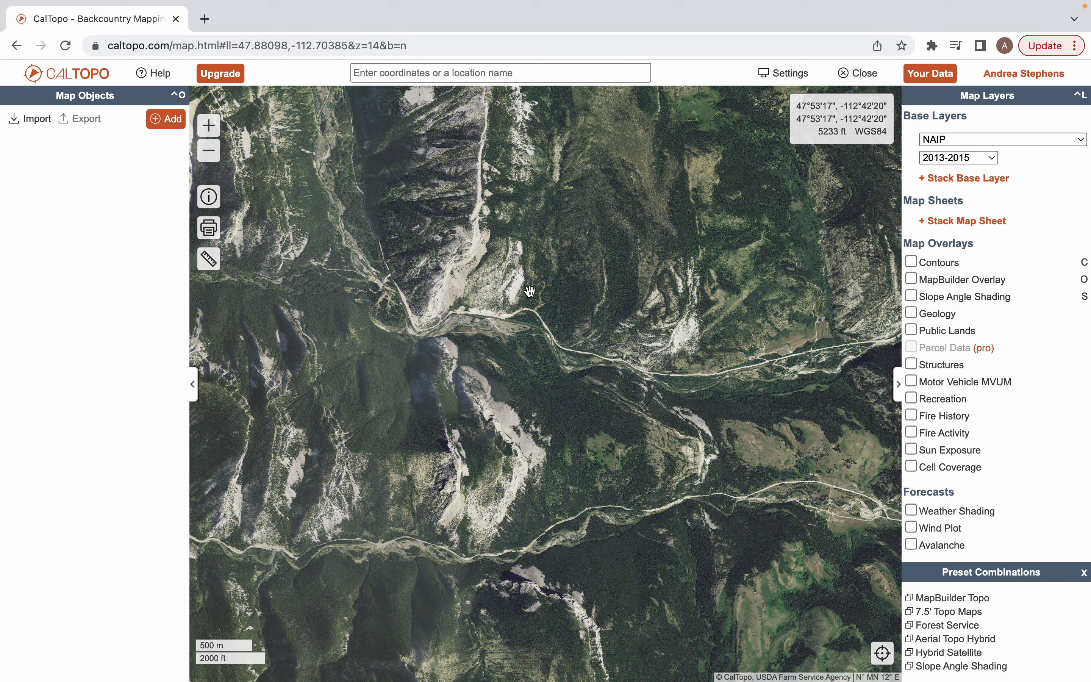
scroll(529, 291, up, 3)
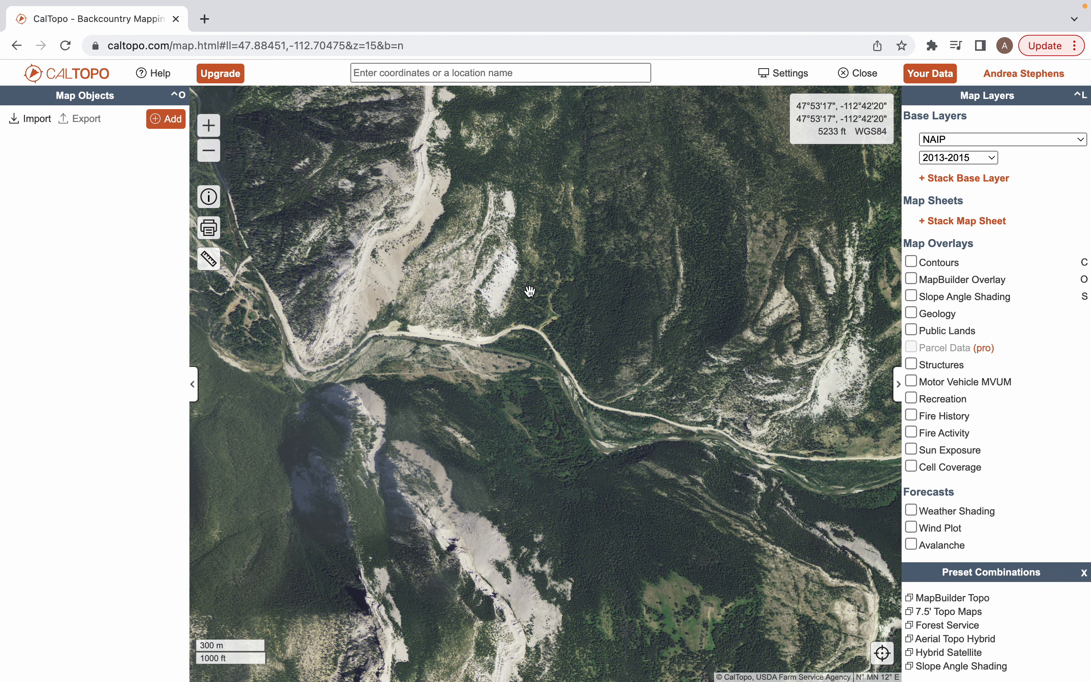
Set the base layer to Scanned Topos and stack the 2013-2015 NAIP imagery over it at 72% opacity
click(1080, 143)
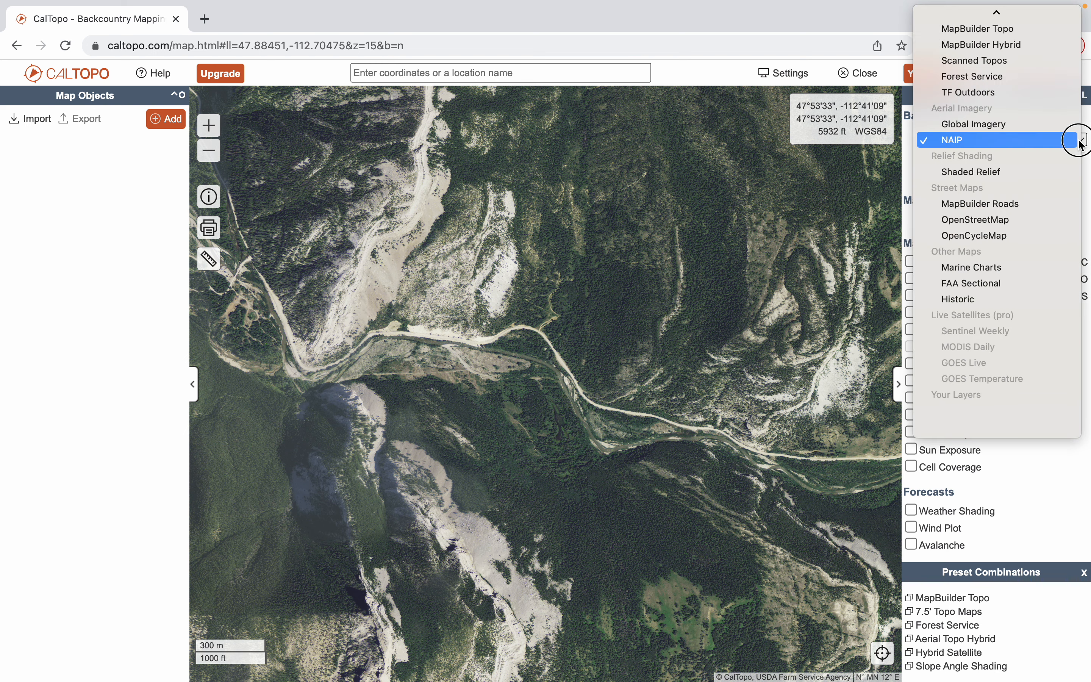
click(998, 61)
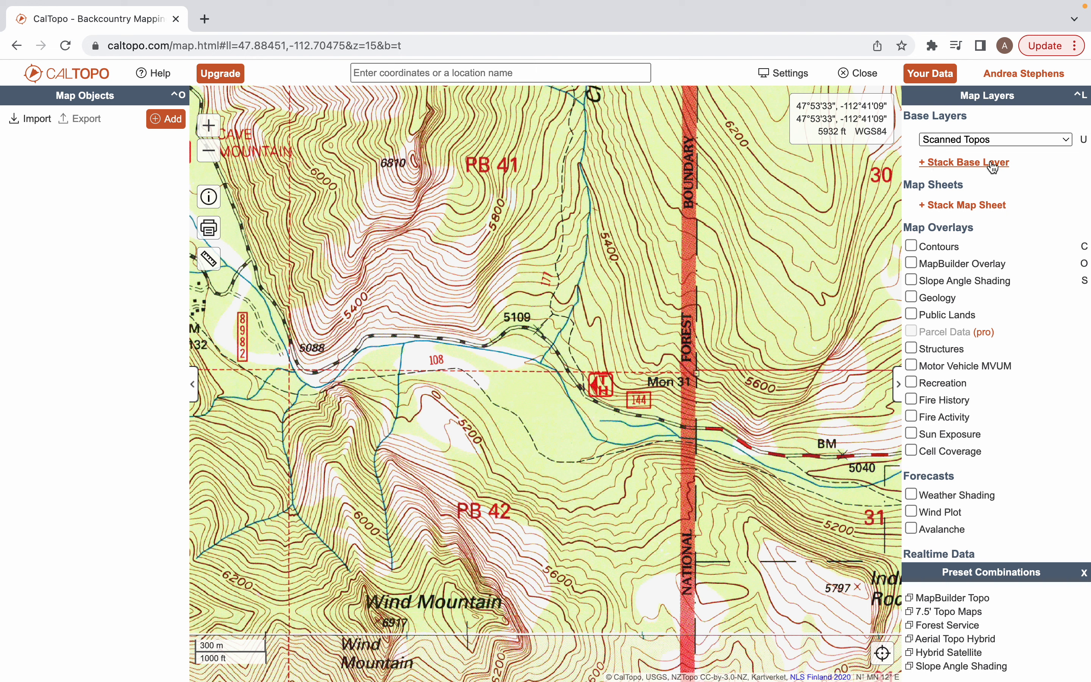
click(940, 164)
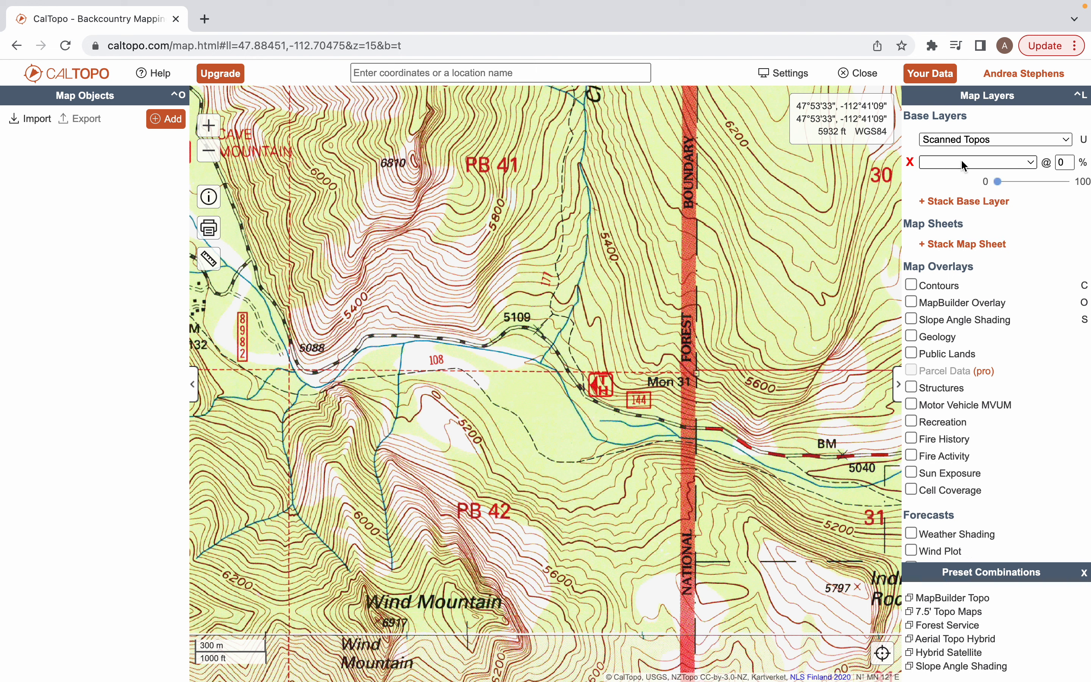
click(1030, 163)
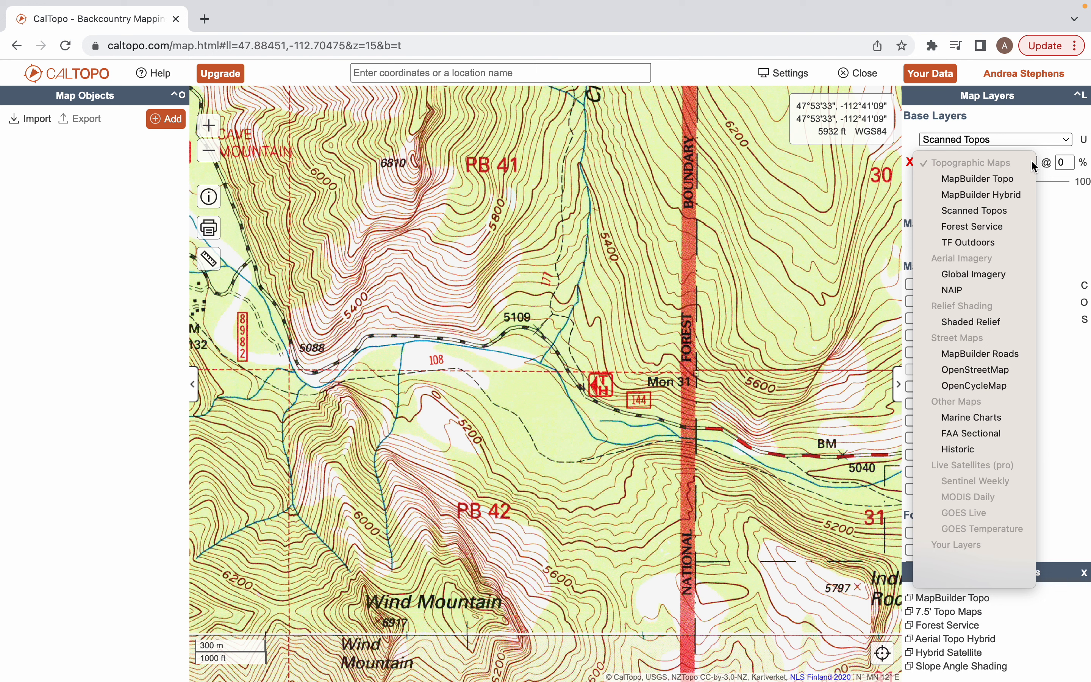
click(960, 290)
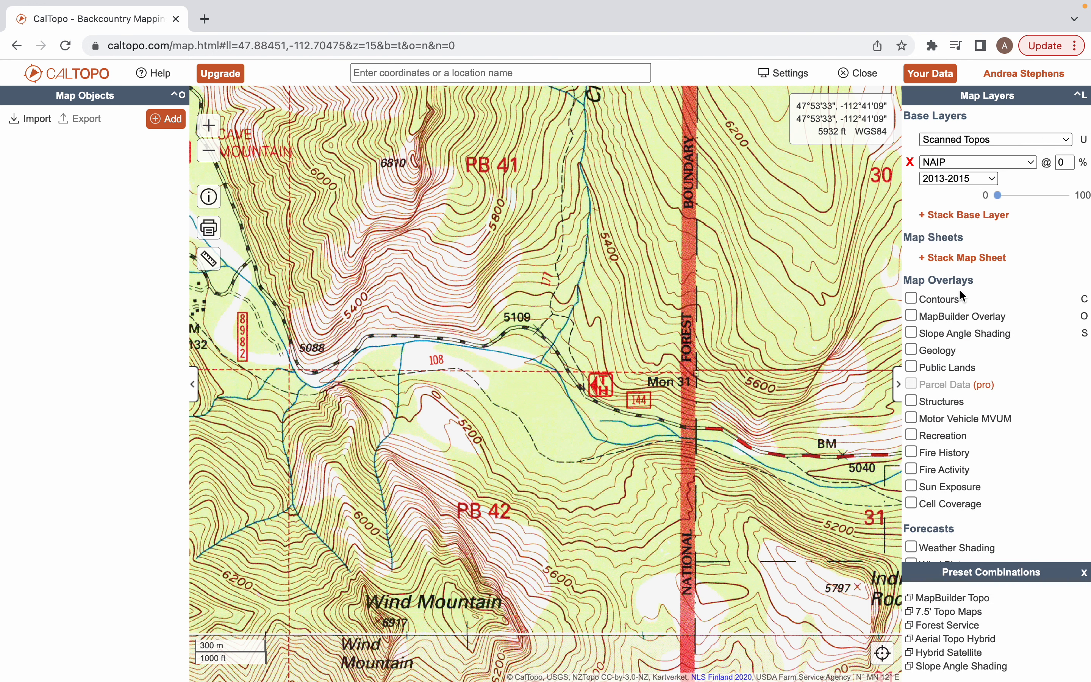
click(997, 197)
drag(999, 198, 1046, 197)
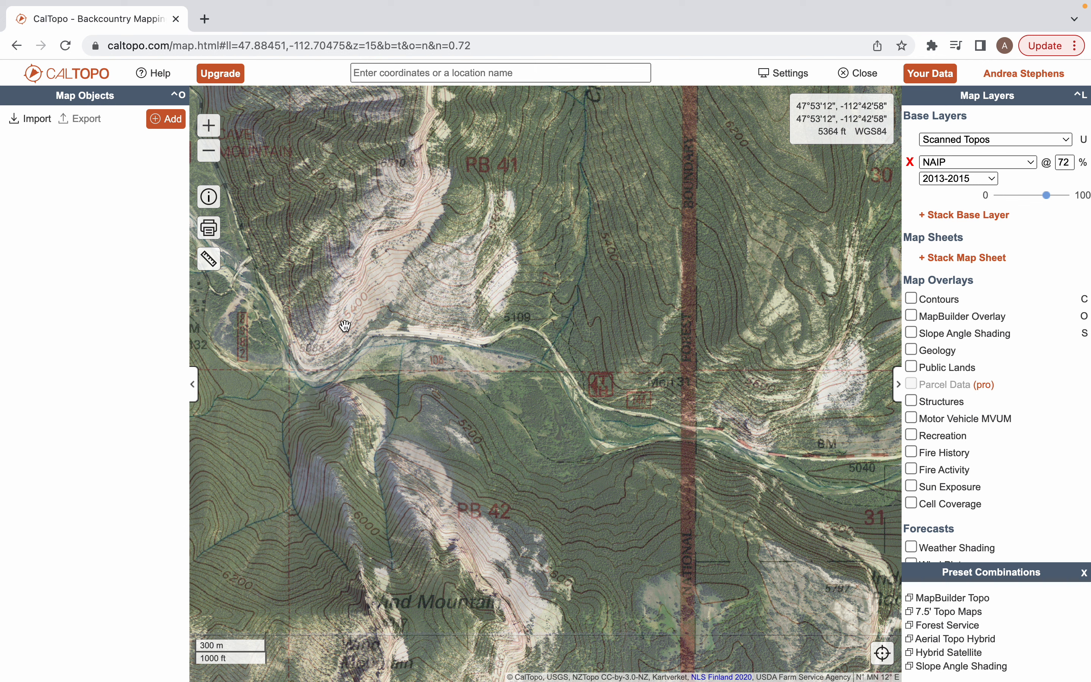
Remove the stacked NAIP layer and turn on the Cell Coverage overlay for Verizon
click(910, 161)
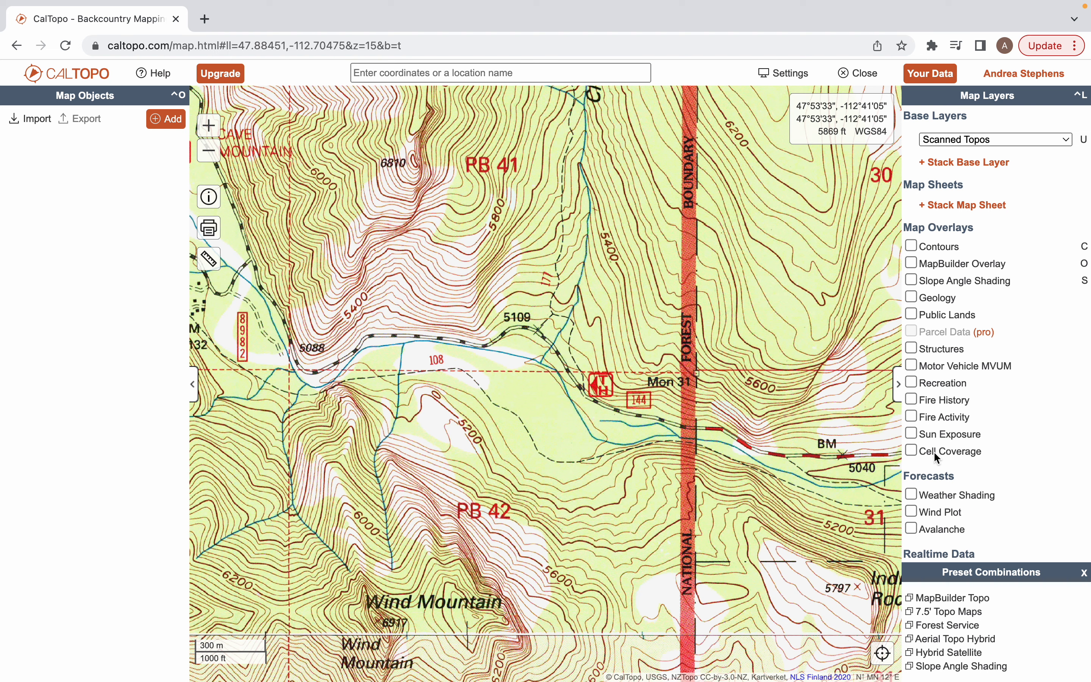
click(911, 452)
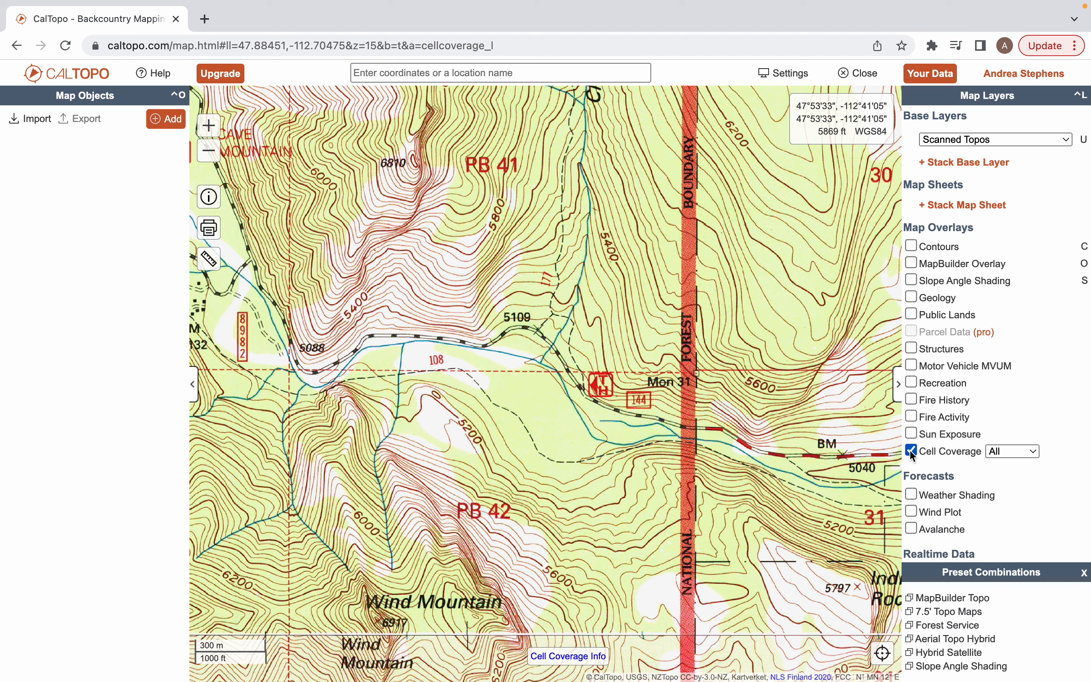
click(1032, 450)
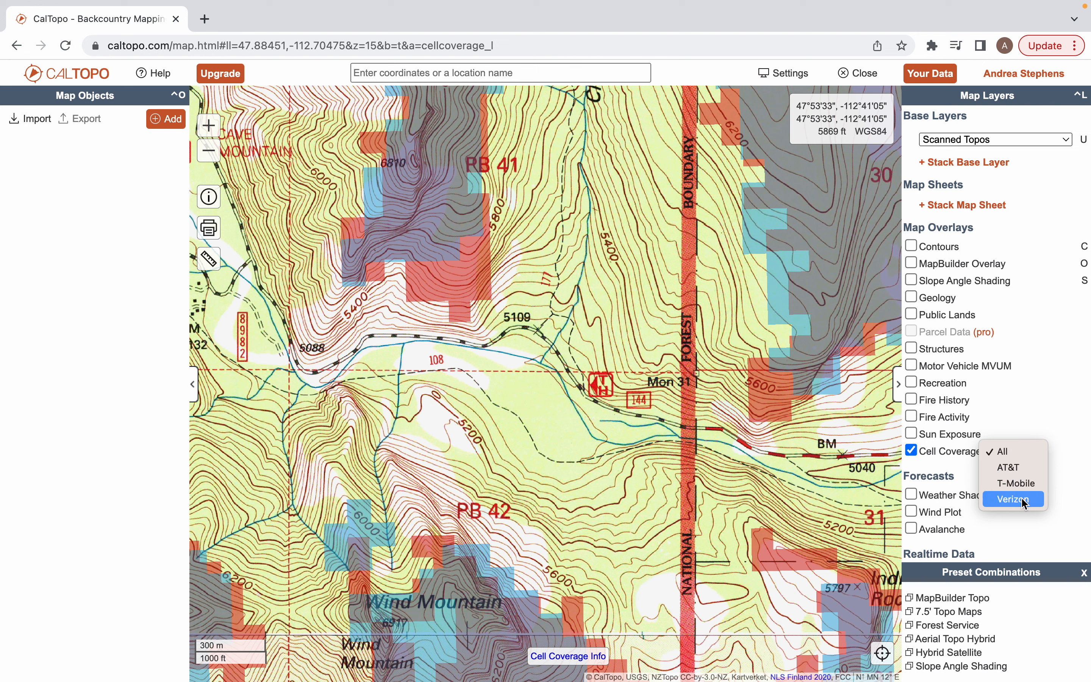
click(1008, 452)
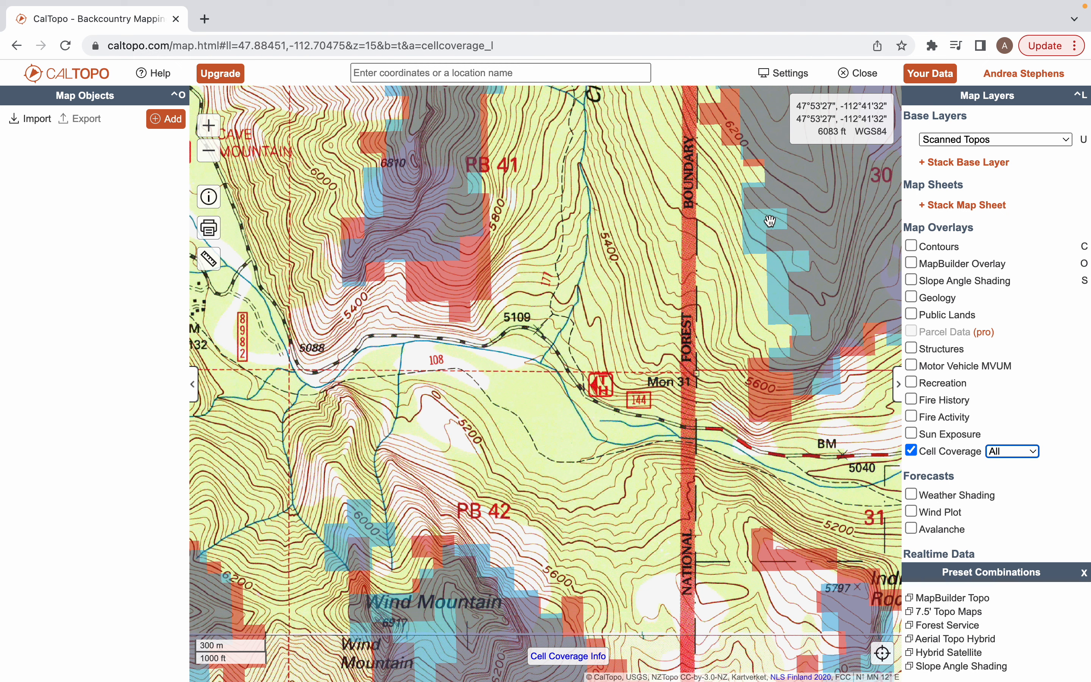
click(1025, 454)
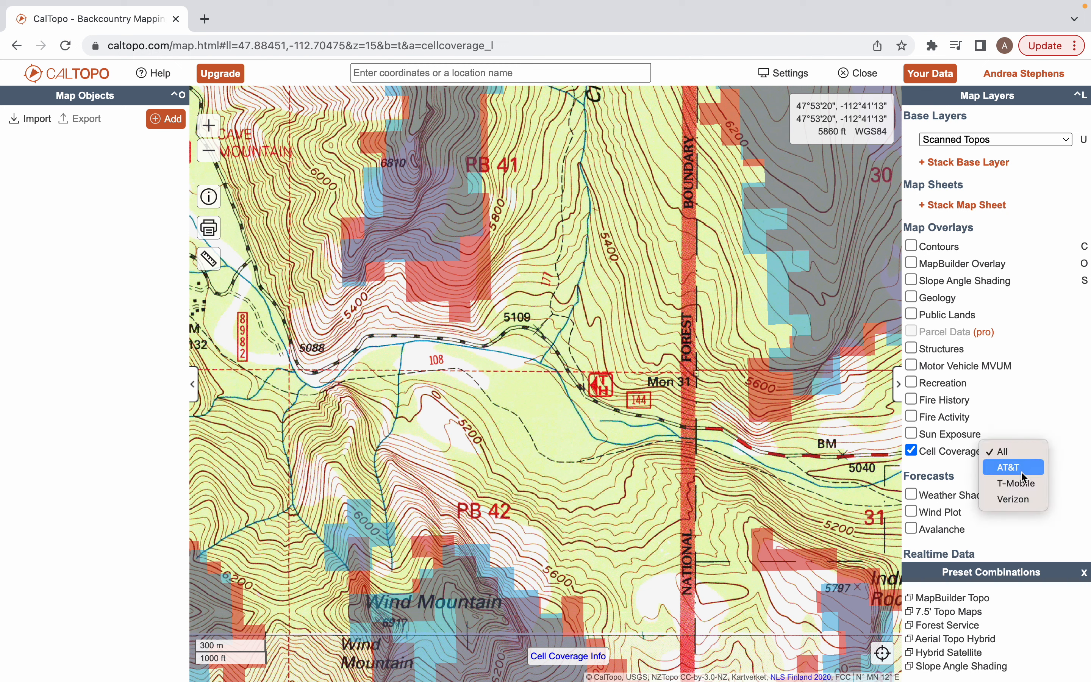
click(1018, 500)
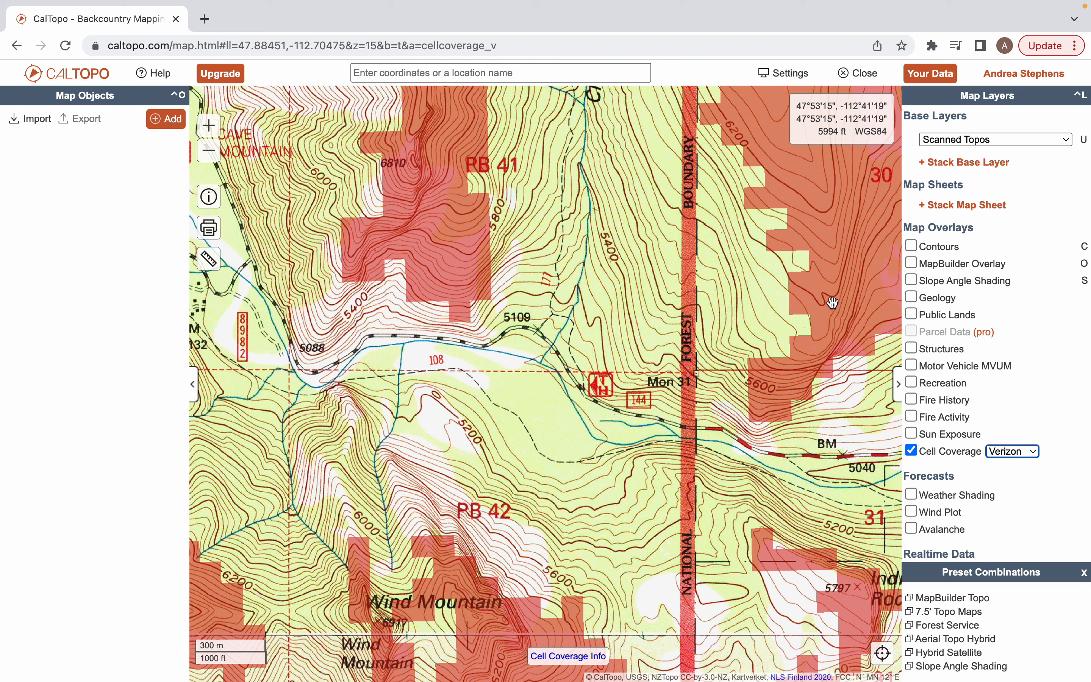
Turn off the Cell Coverage overlay and turn on Fire History instead
click(911, 450)
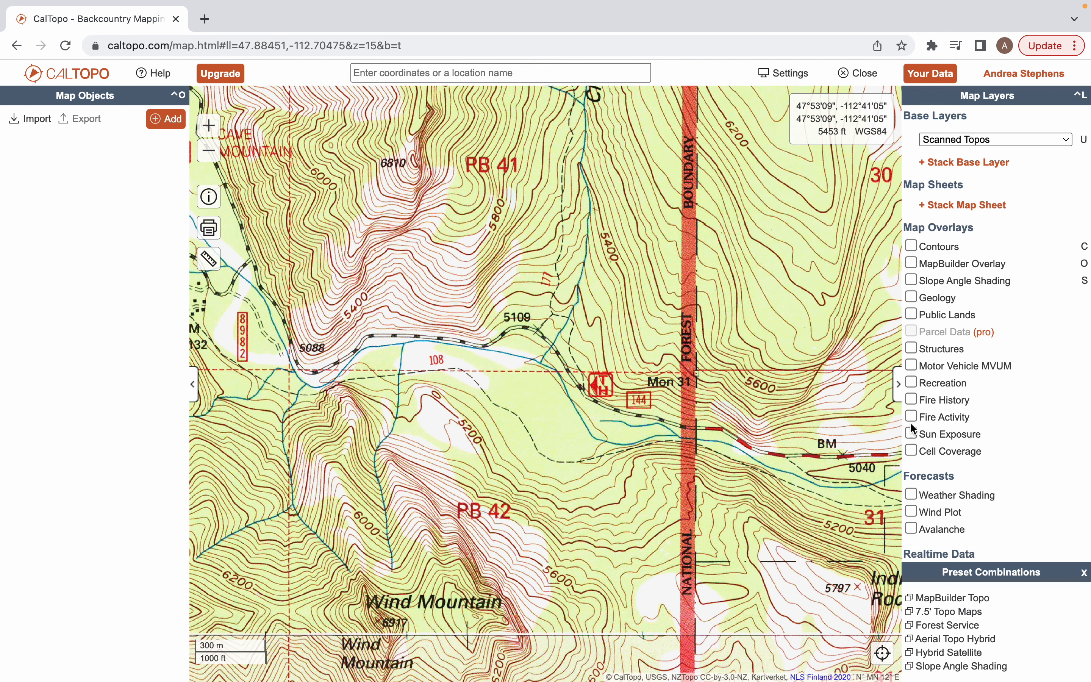
click(911, 398)
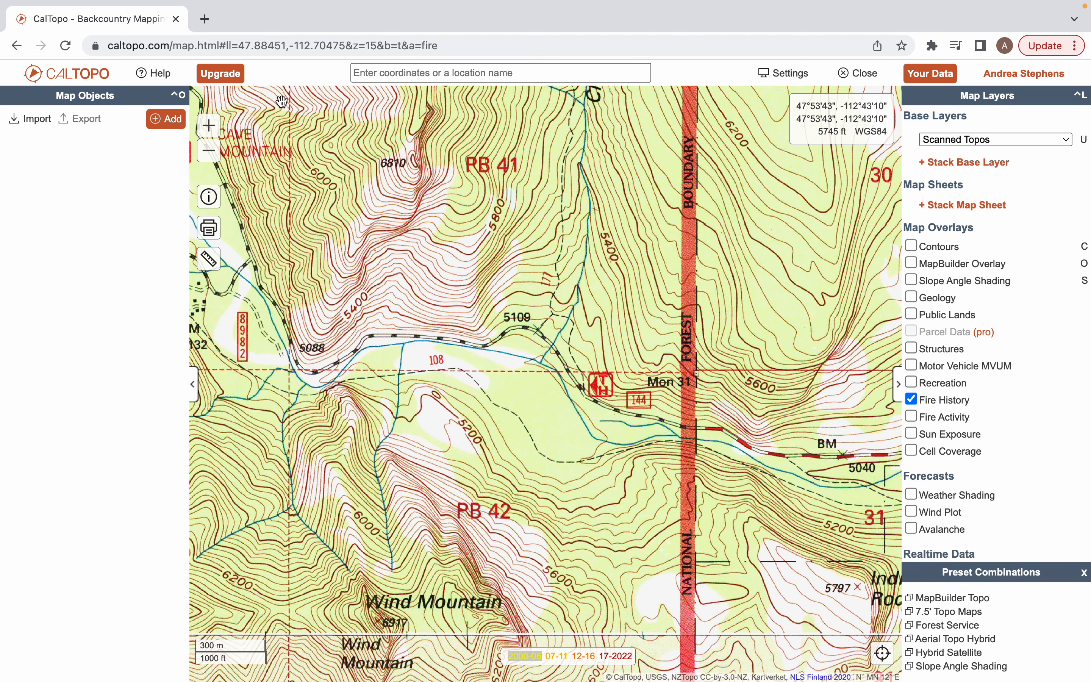
Examine the past fire perimeters and their years in the wilderness areas surrounding the river valley
click(211, 154)
click(211, 154)
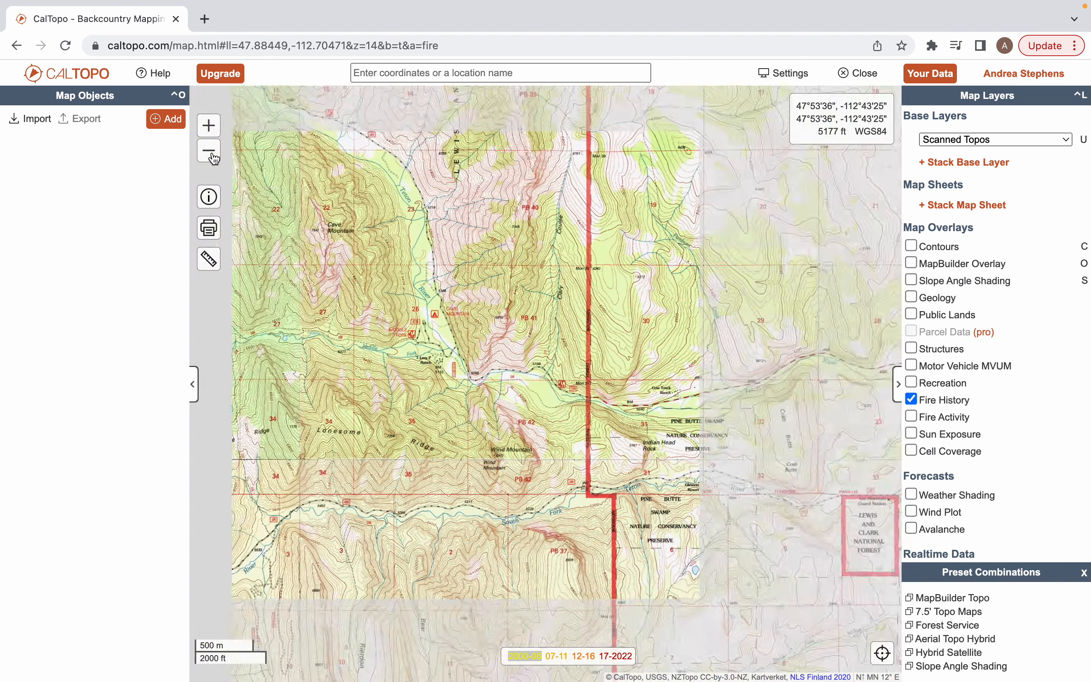
click(211, 154)
click(211, 154)
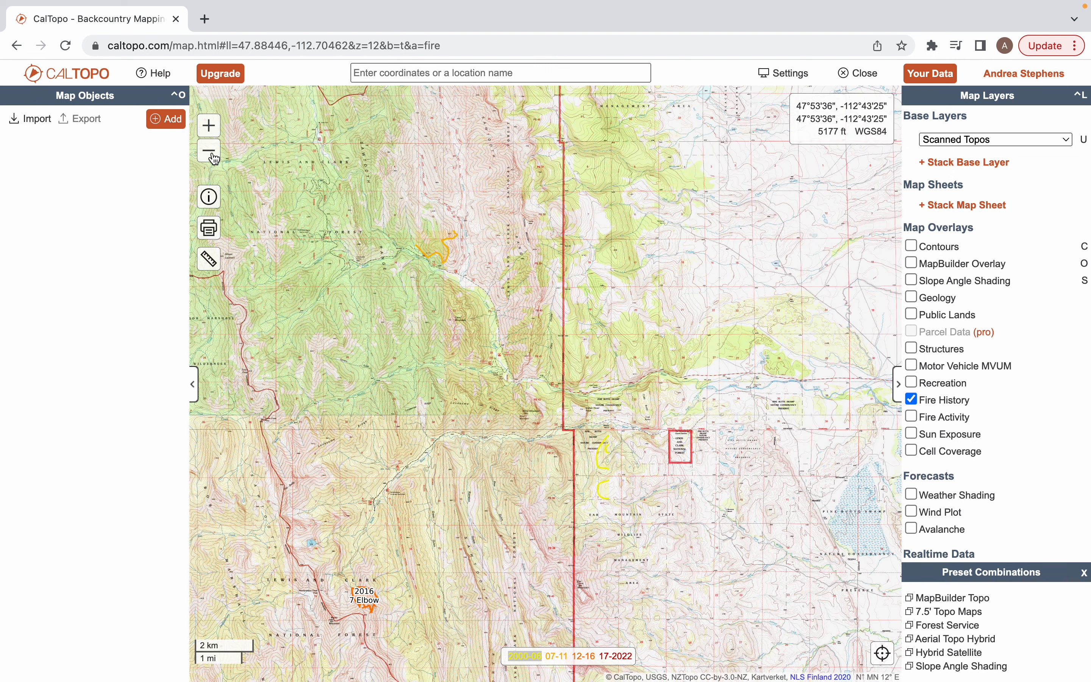
click(211, 155)
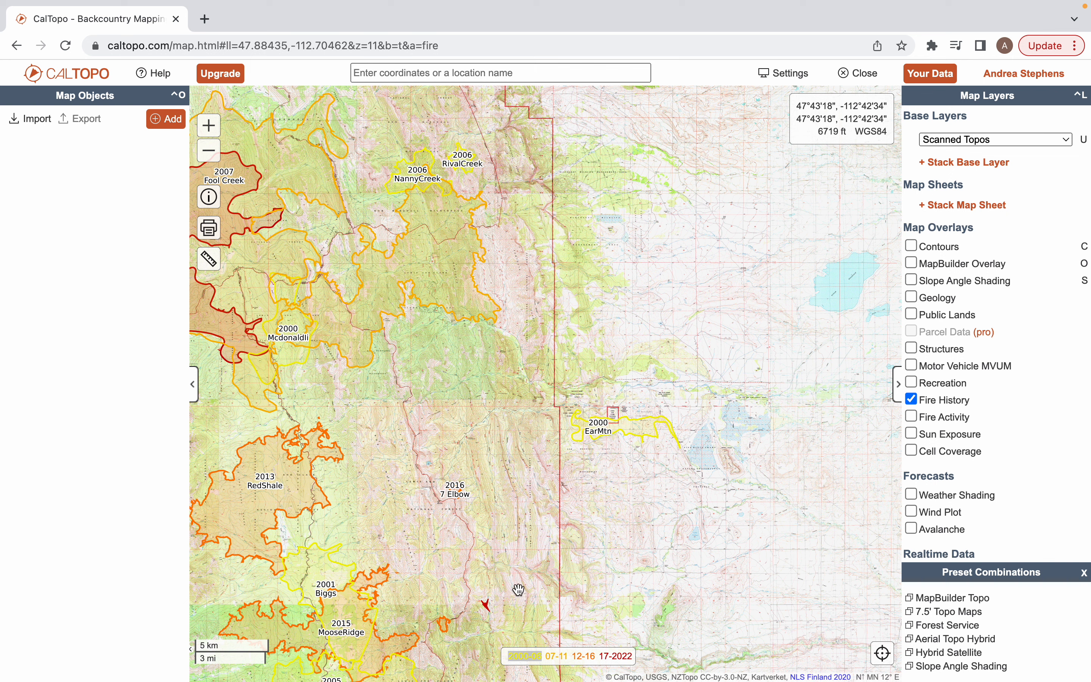
scroll(410, 176, up, 2)
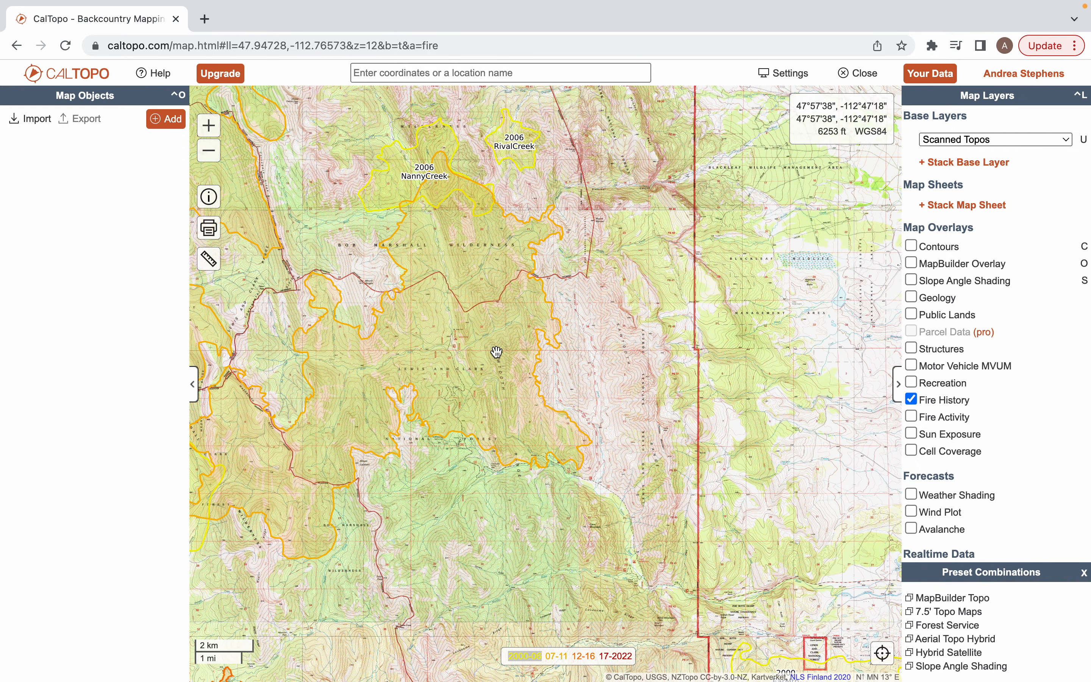
drag(383, 371, 697, 440)
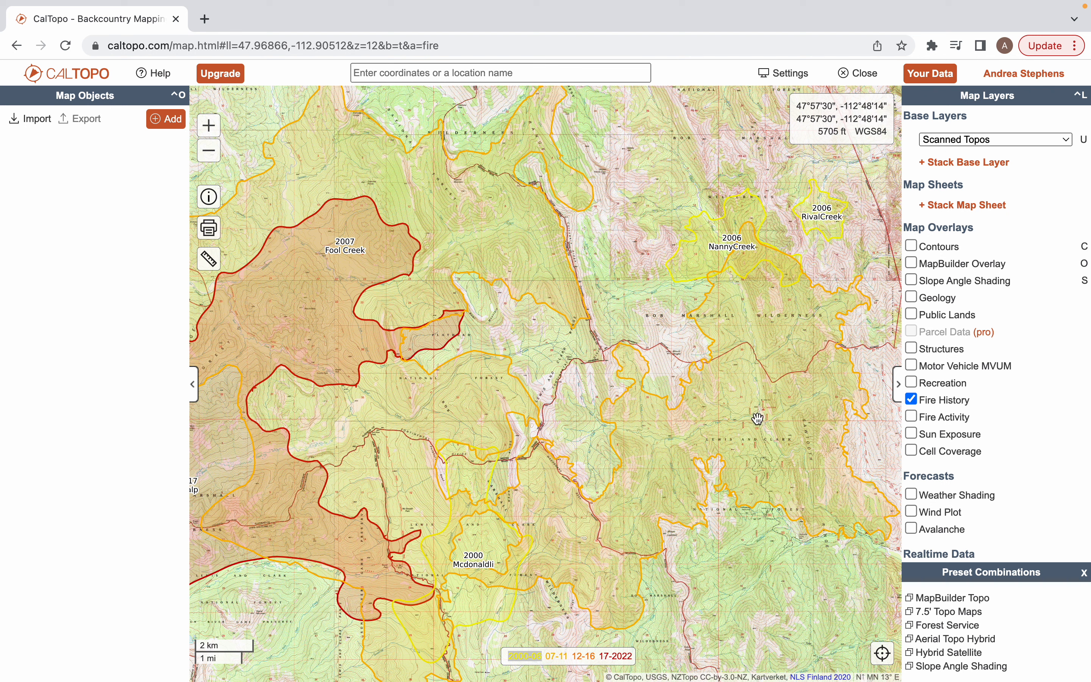
click(827, 465)
drag(828, 464, 655, 396)
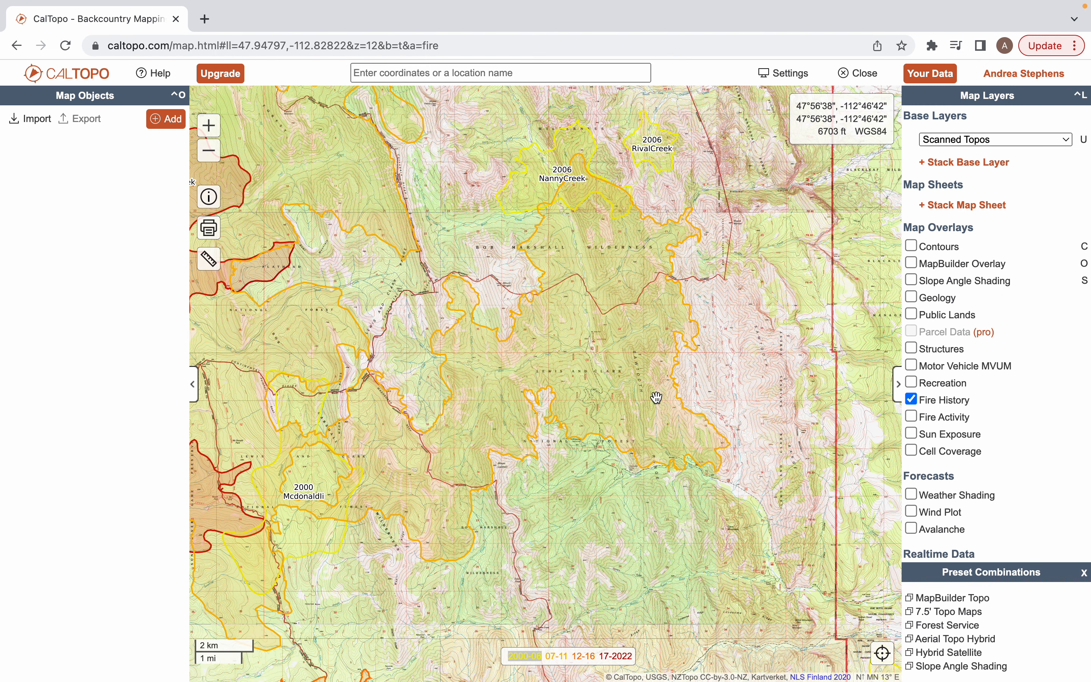
Turn off the Fire History overlay and turn on Fire Activity with MODIS+VIIRS data
click(910, 399)
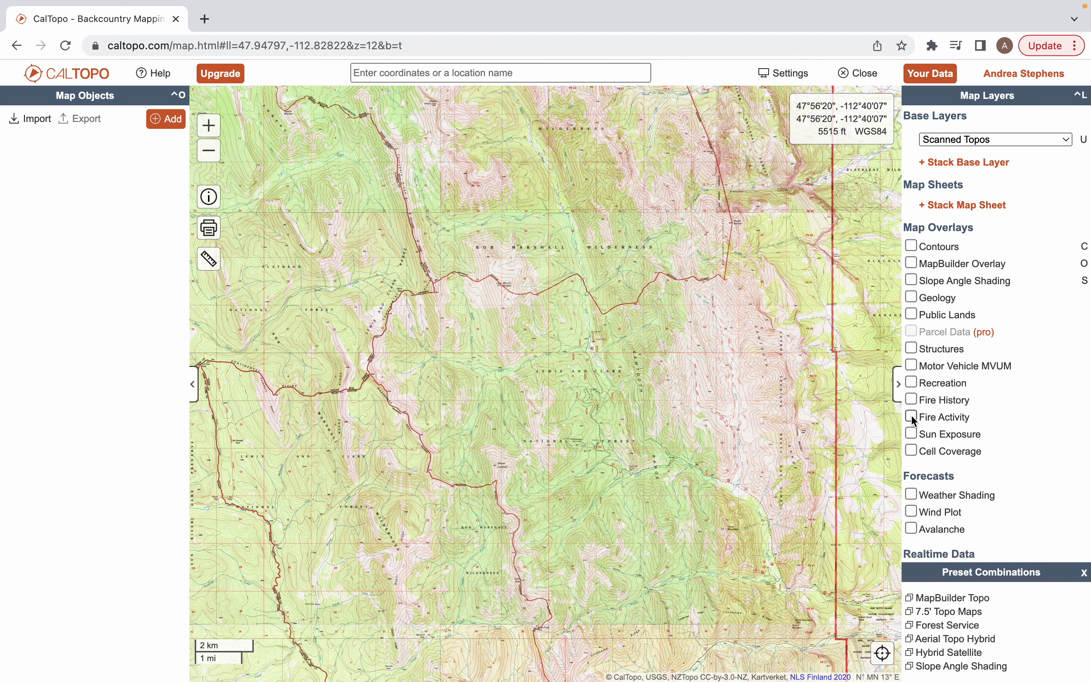
click(911, 417)
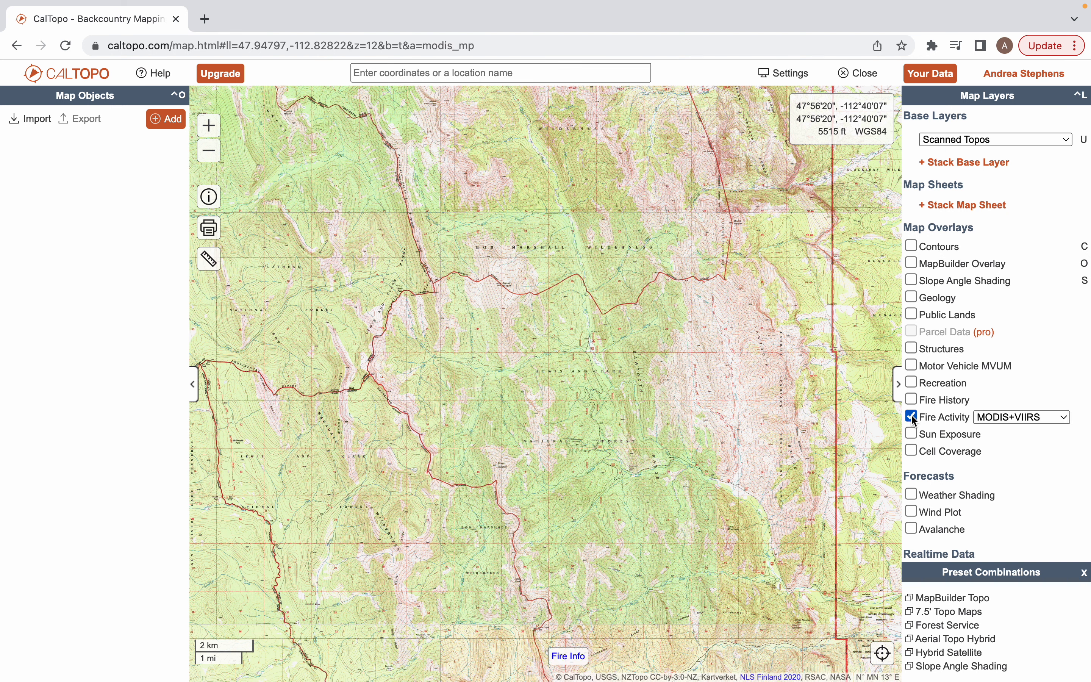
Examine the current fires across the wider region, including the Sullivan and Bruce fires up close
click(213, 154)
click(213, 154)
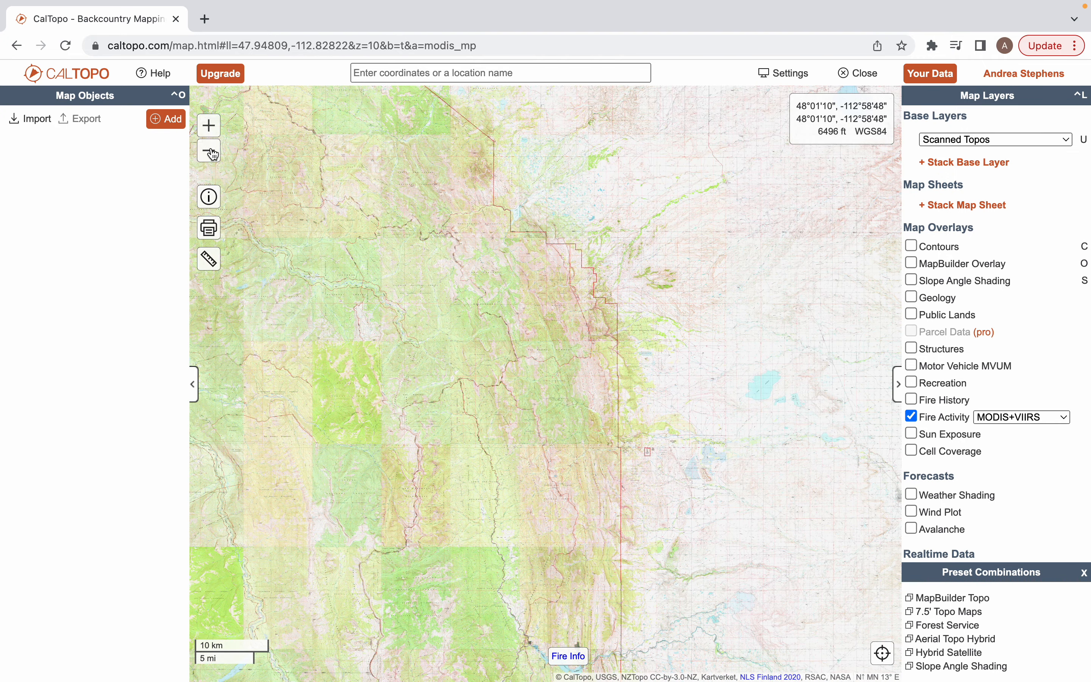
click(213, 155)
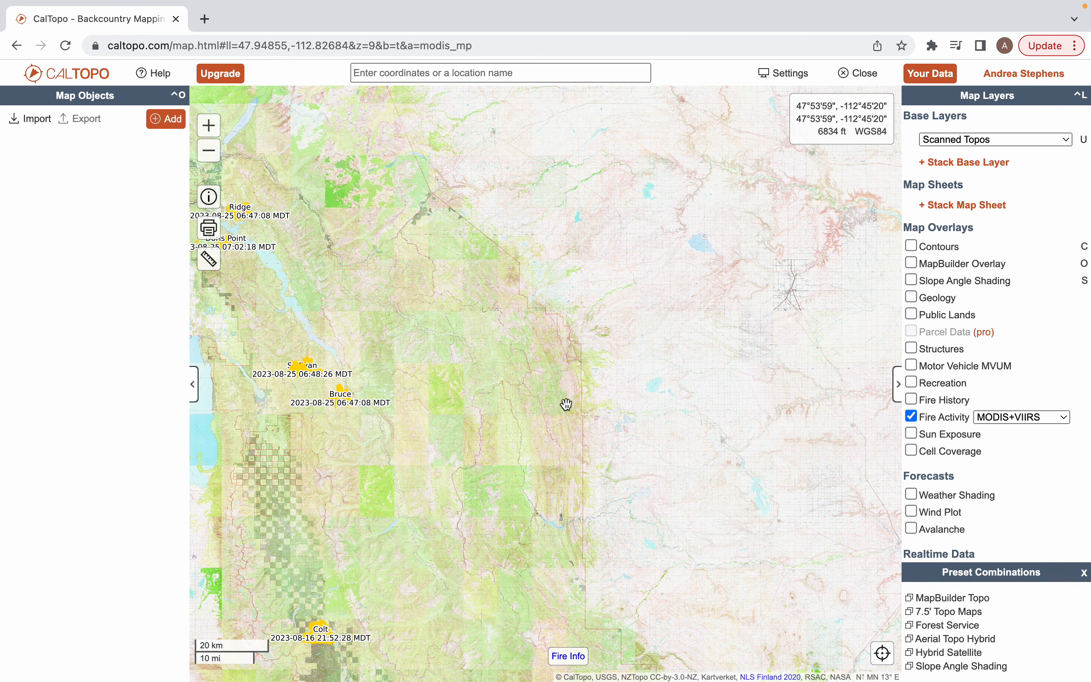
drag(348, 426, 634, 416)
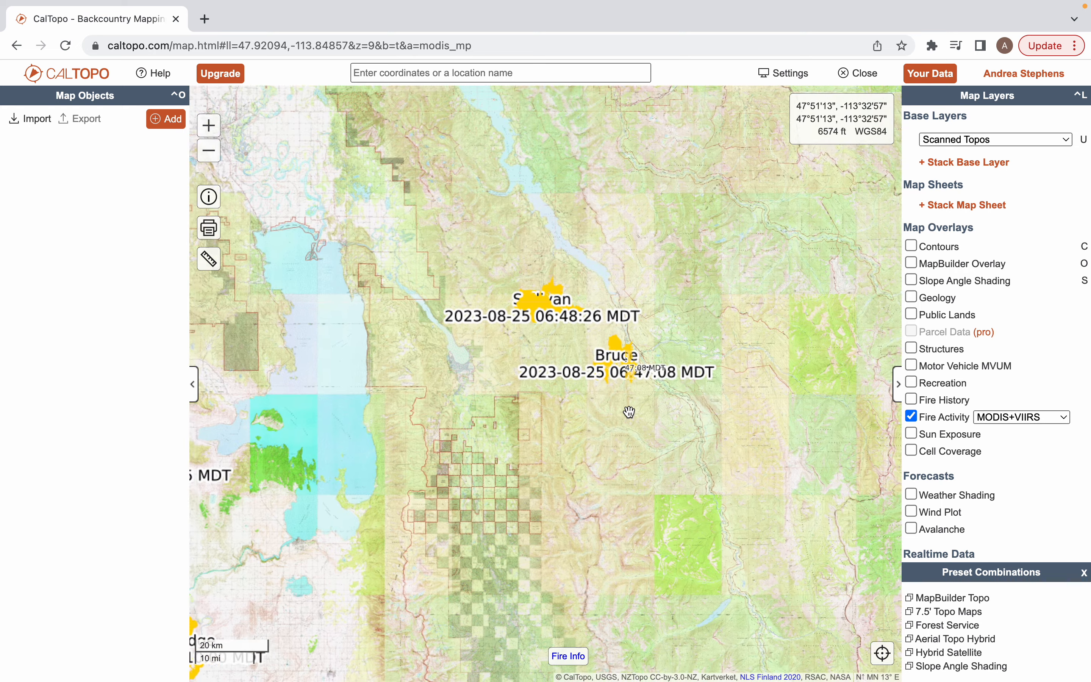
double_click(629, 412)
click(629, 412)
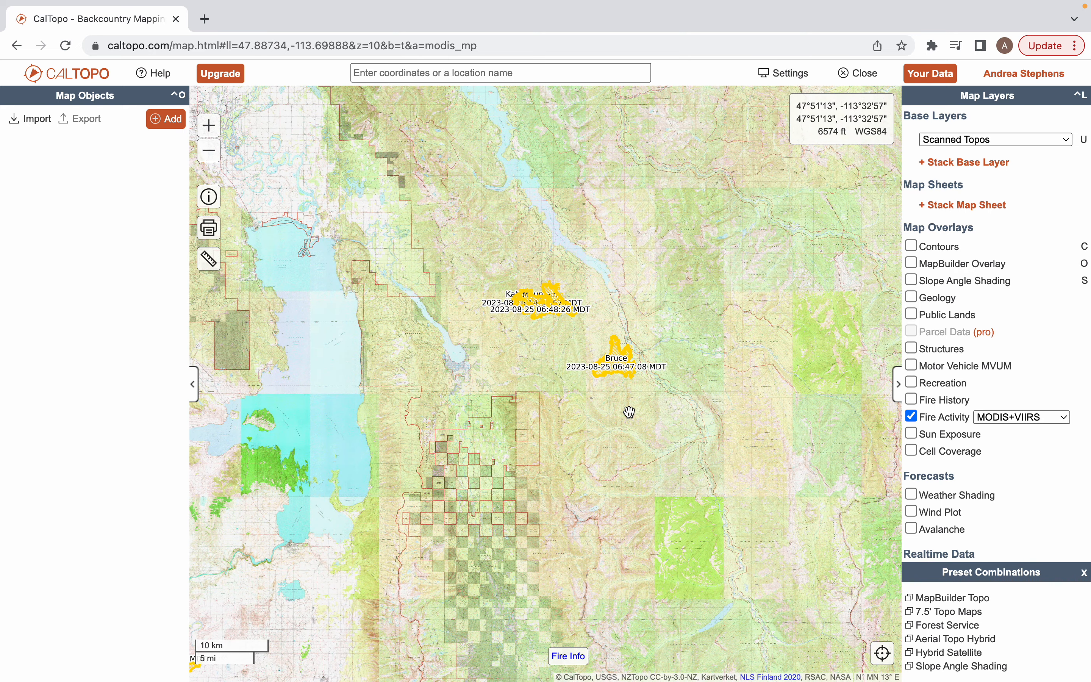
click(551, 322)
double_click(551, 323)
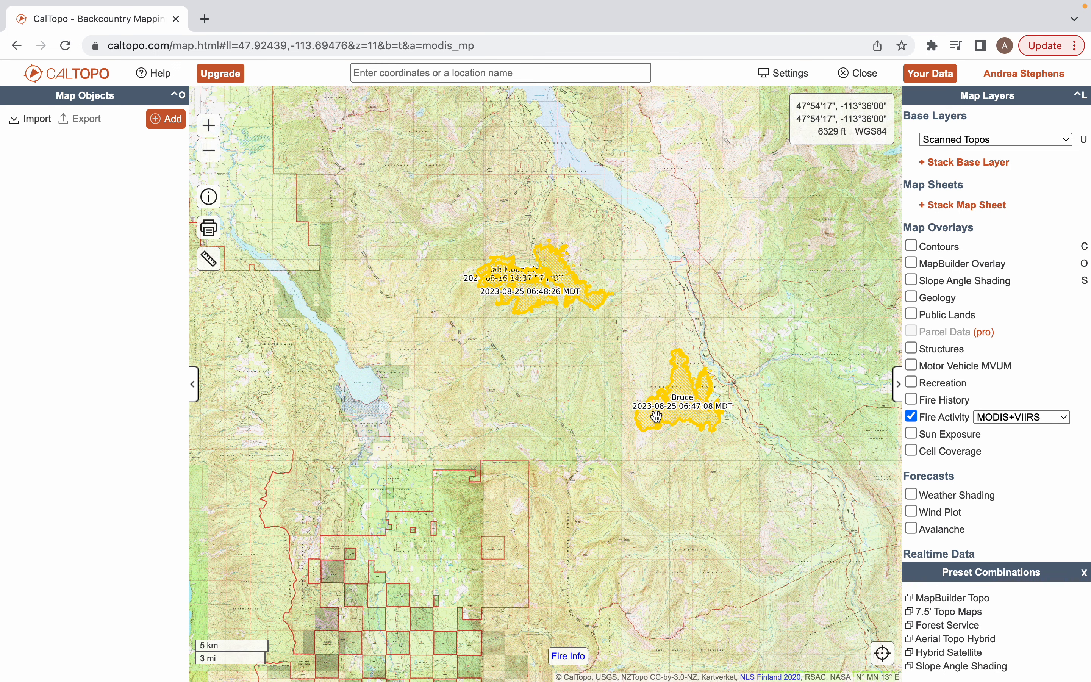
click(214, 157)
click(214, 157)
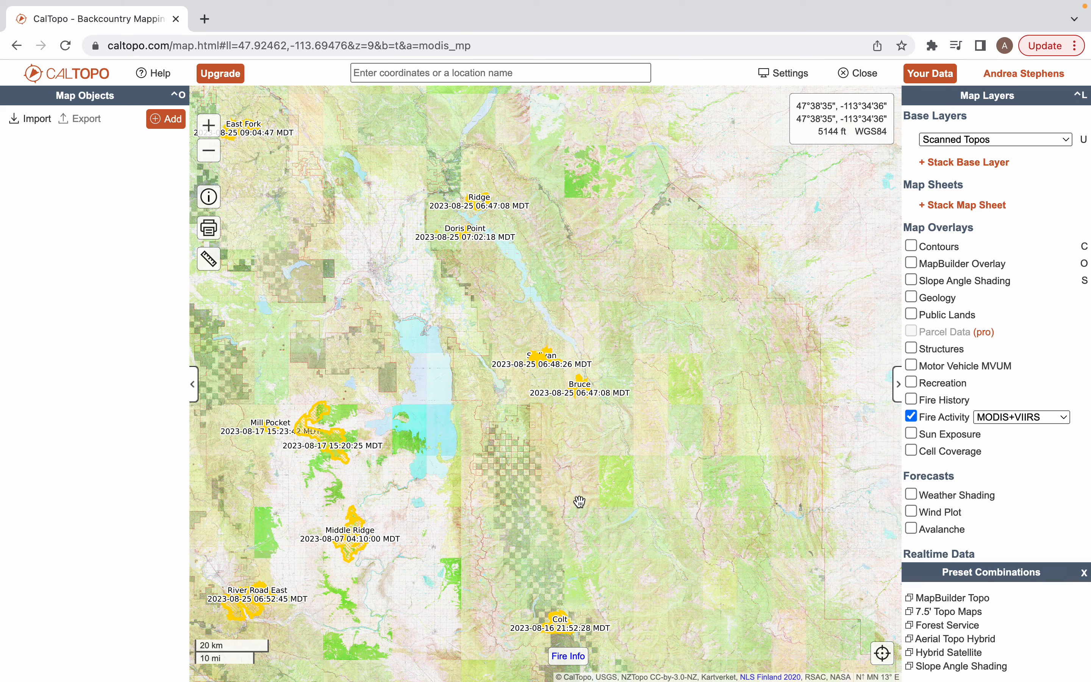
Examine the current fire activity farther south, around the Colt, Big Knife and Rogers Pass fires, and back up to Sullivan and Bruce
drag(591, 516, 561, 249)
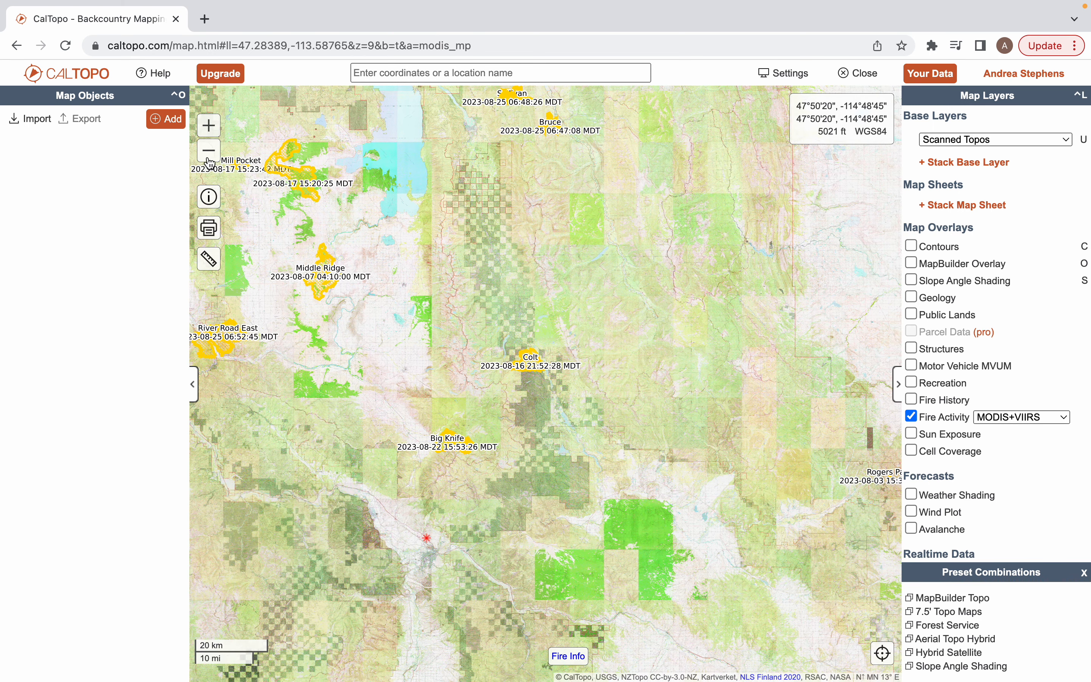
click(208, 159)
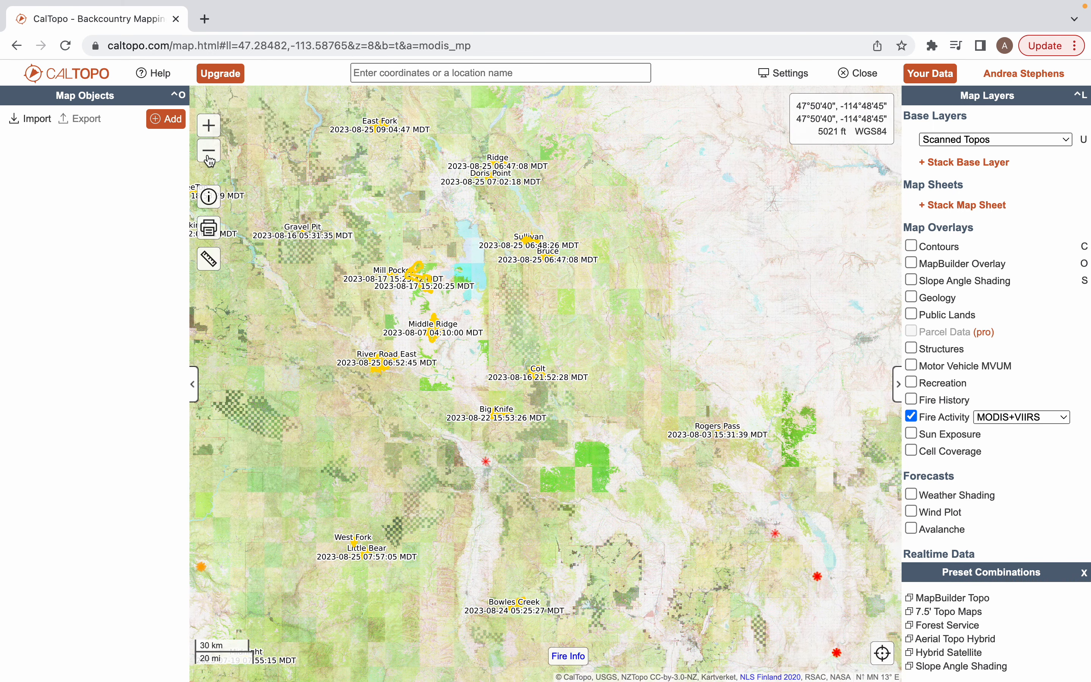
click(209, 159)
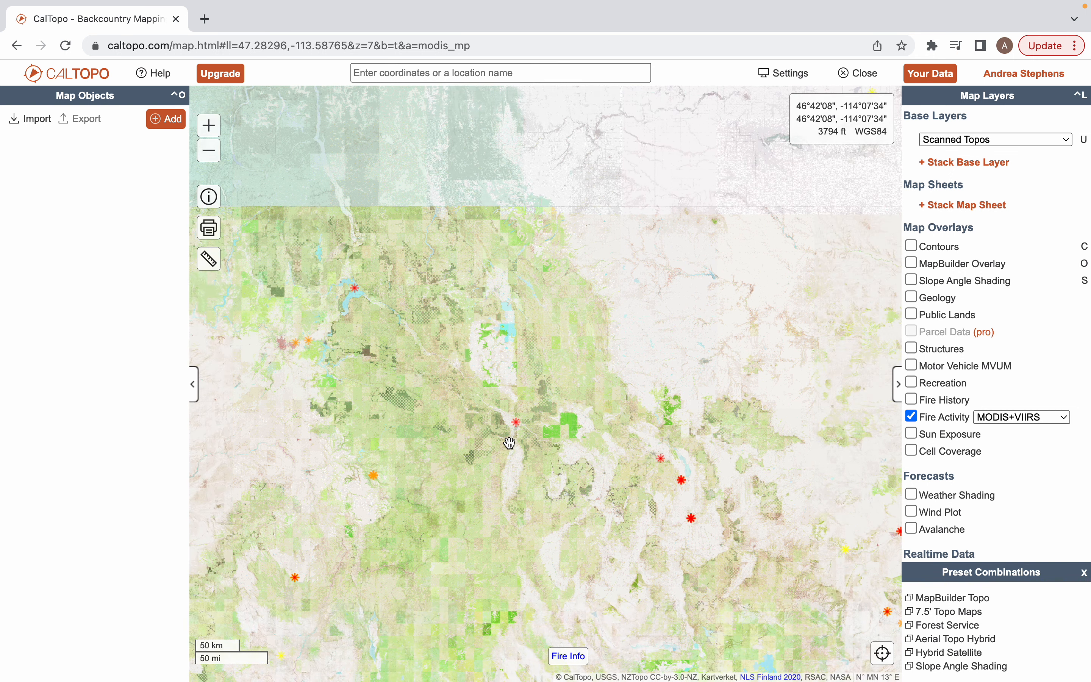
scroll(518, 440, up, 3)
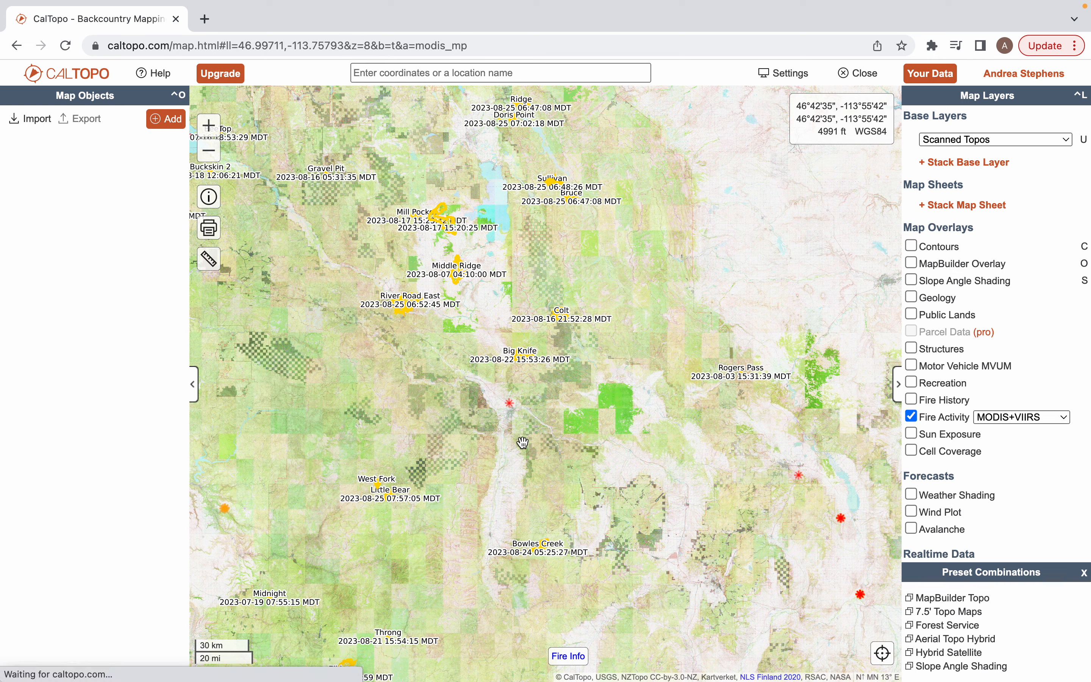
scroll(520, 431, up, 3)
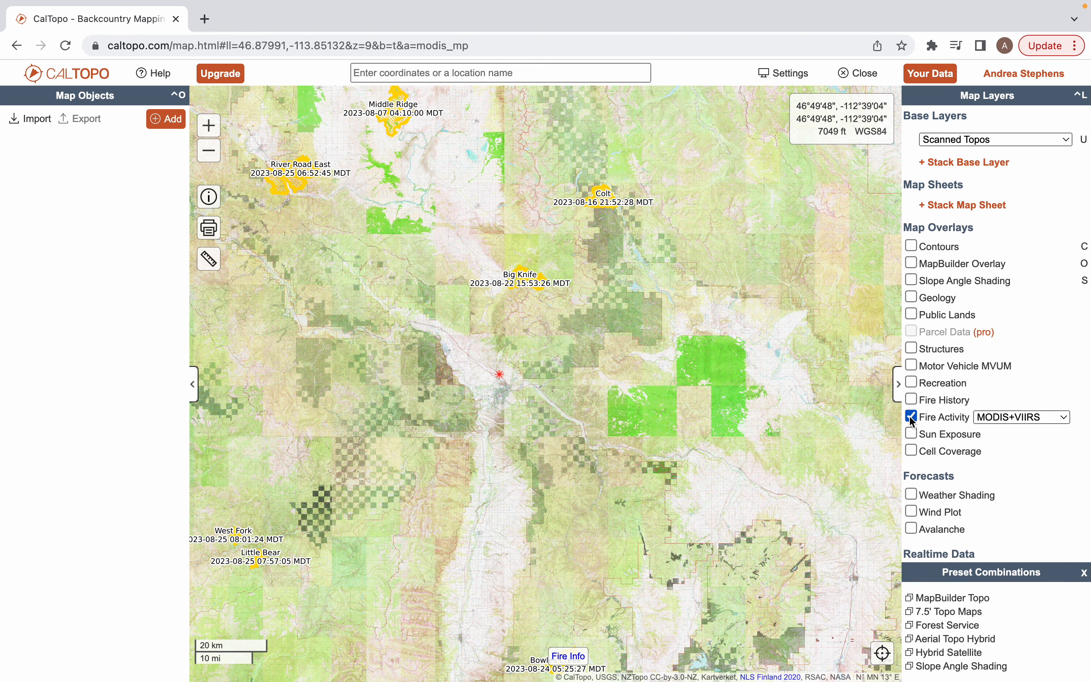
click(682, 277)
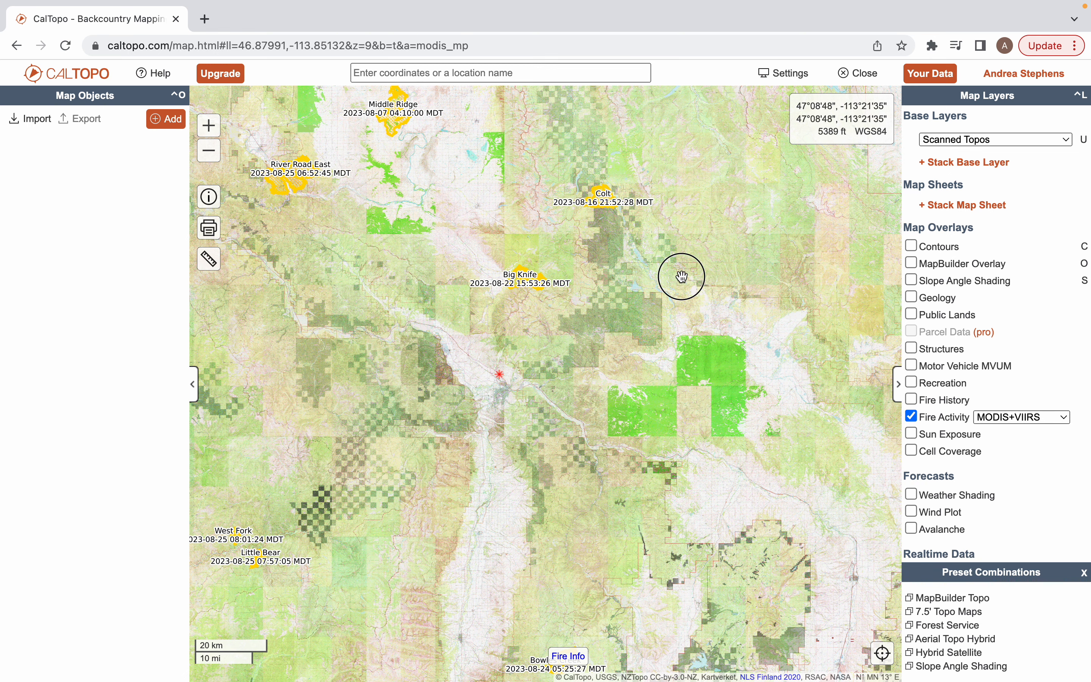
drag(681, 276, 538, 494)
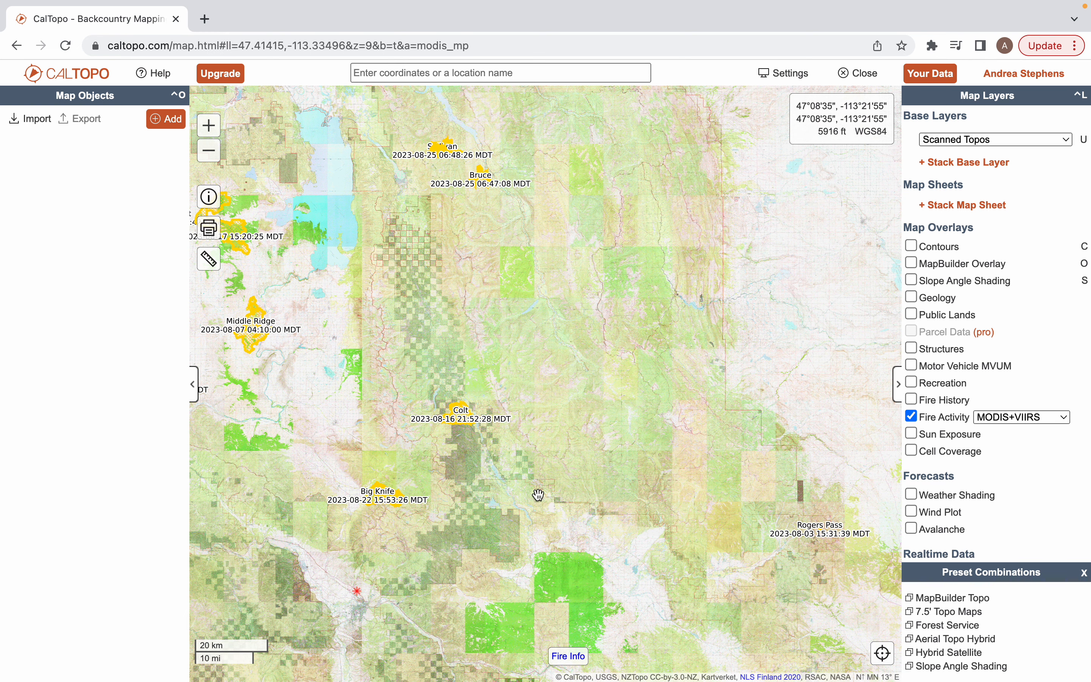
drag(572, 214, 611, 441)
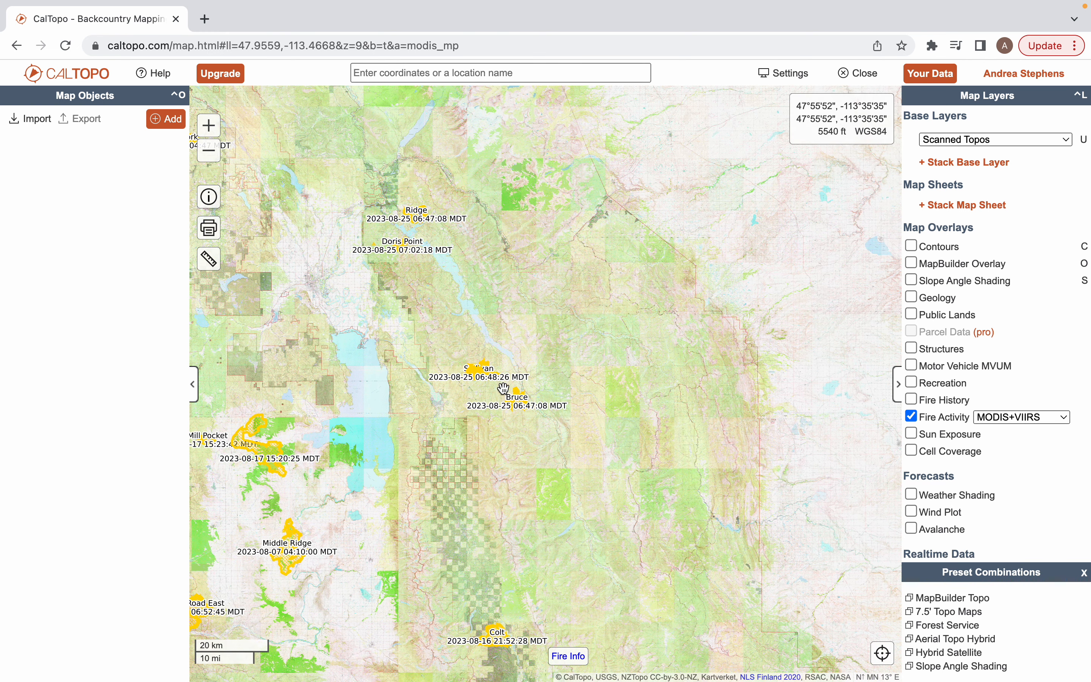
Turn off the Fire Activity overlay and bring the Teton River forks near the eastern national forest boundary into close view
click(910, 417)
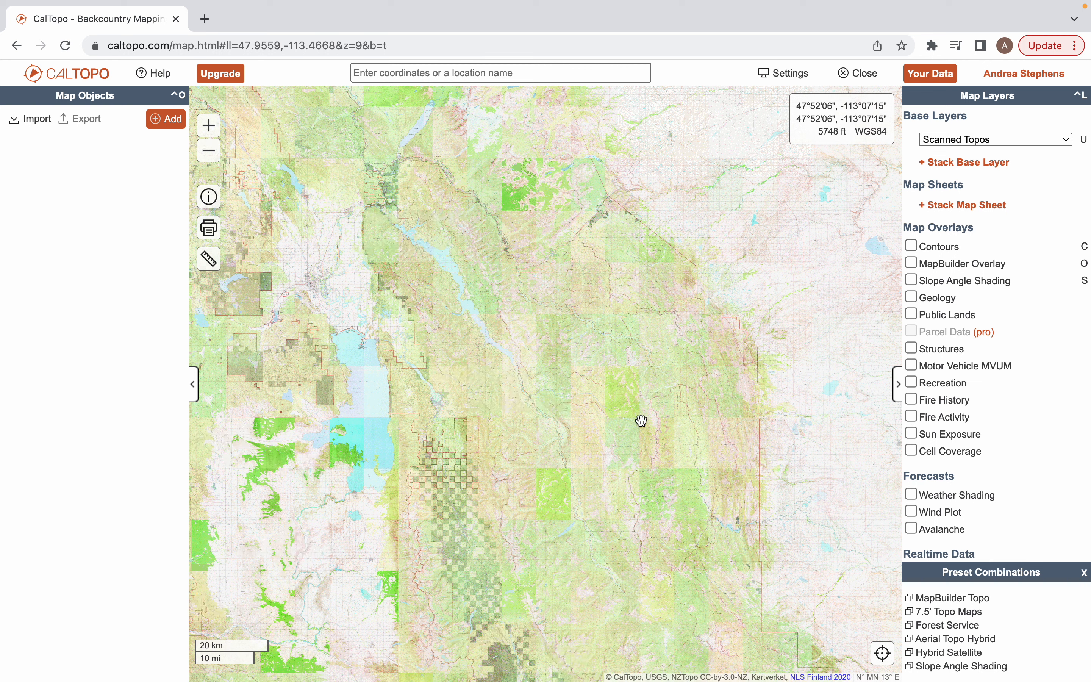
click(714, 466)
drag(715, 466, 557, 516)
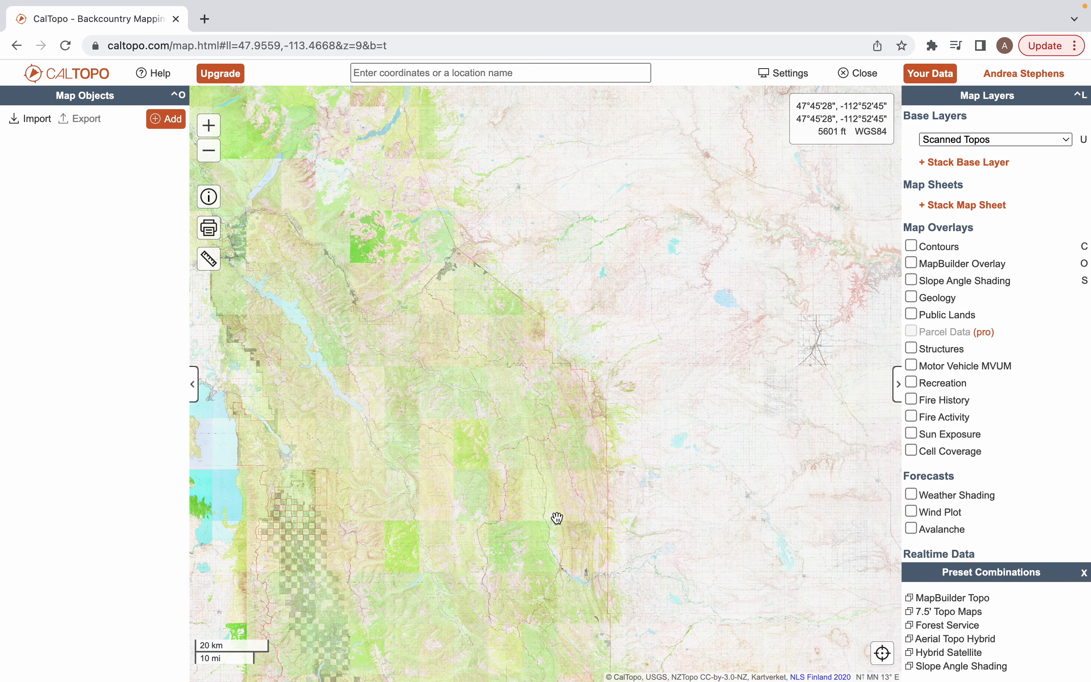
double_click(579, 492)
double_click(582, 493)
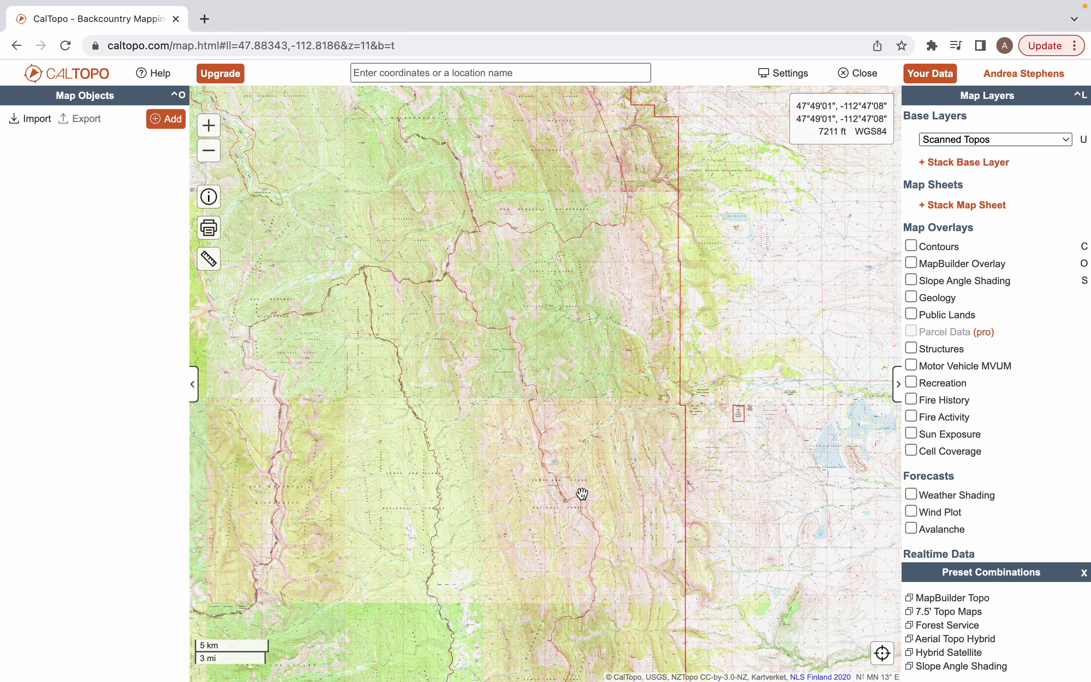
double_click(657, 426)
double_click(657, 426)
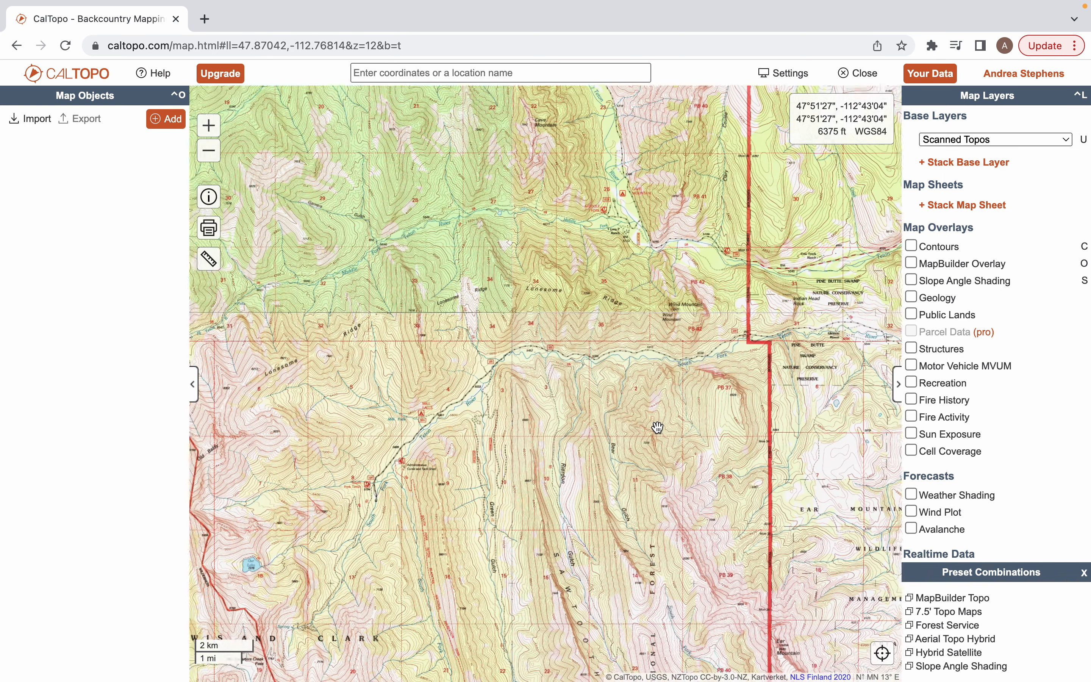
Examine the roads, trails and trailheads along the Middle and South Forks of the Teton River, from Pine Butte Swamp to Cave Mountain
drag(707, 436, 492, 470)
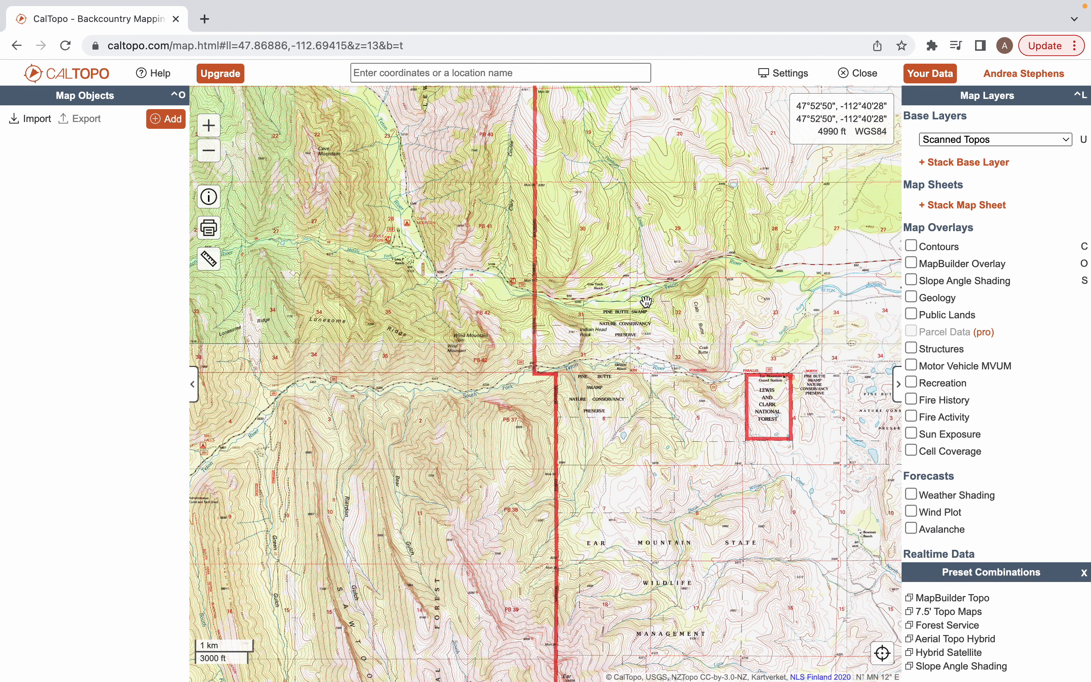
scroll(859, 437, down, 1)
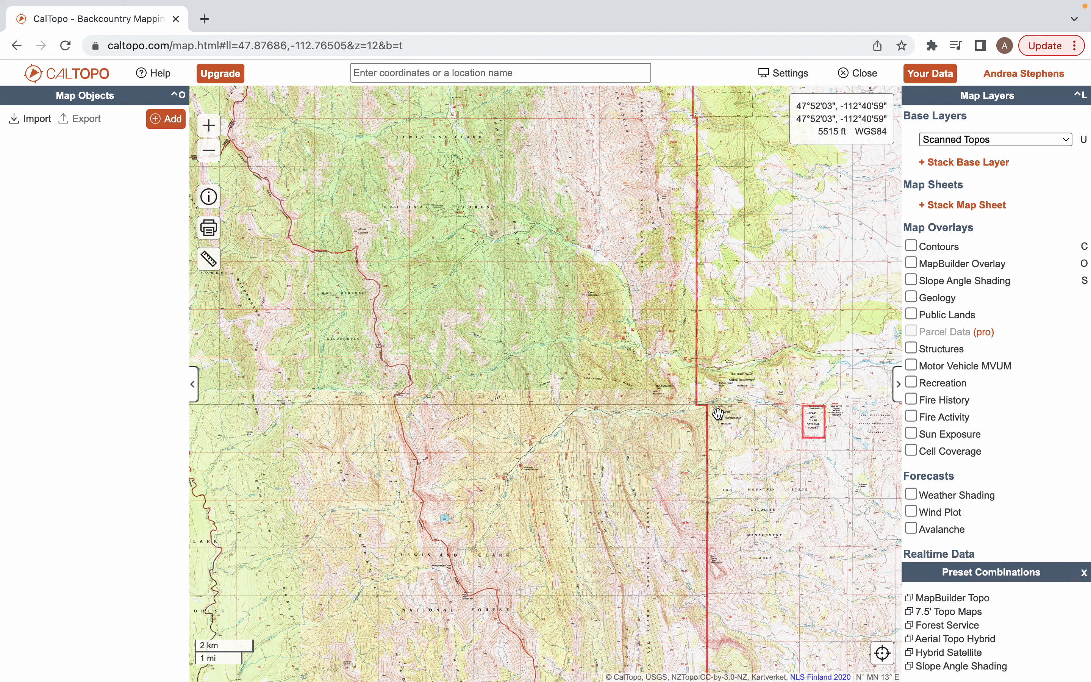
scroll(692, 410, up, 1)
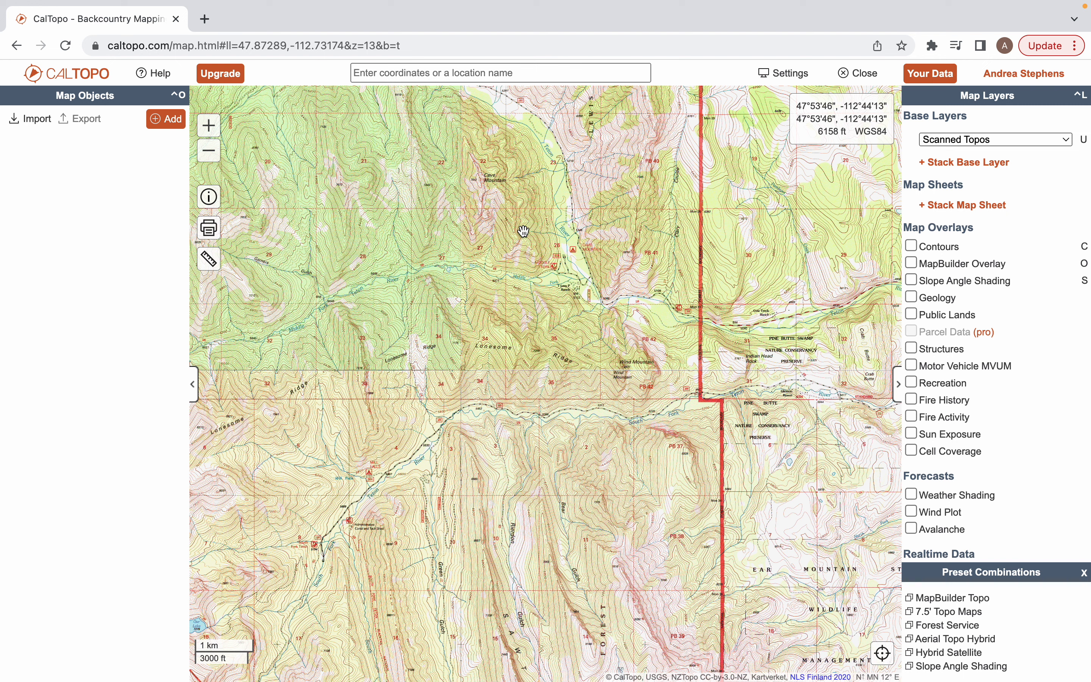
drag(523, 231, 573, 358)
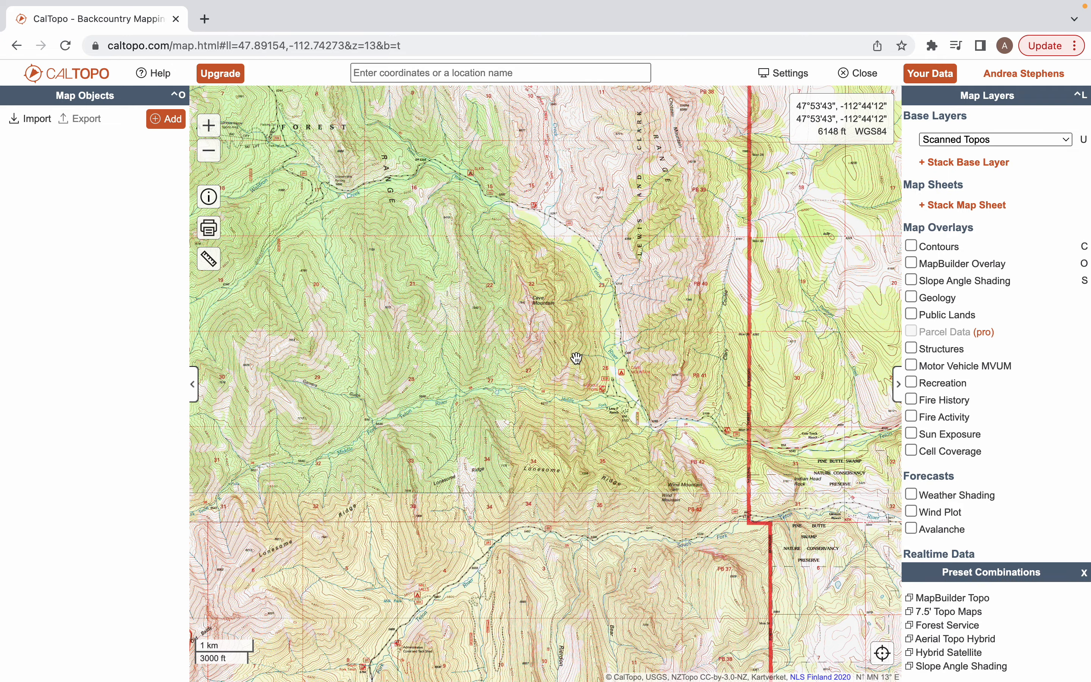
drag(694, 342, 581, 214)
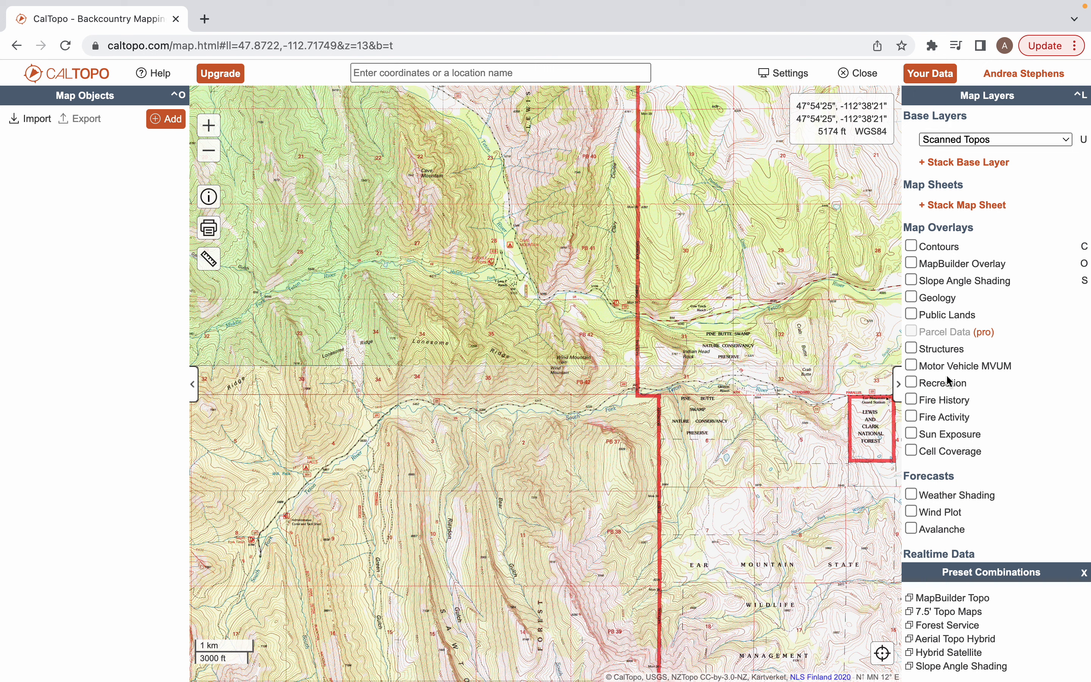
Try collapsing and reopening the Map Layers panel, leaving it collapsed to widen the map
click(897, 384)
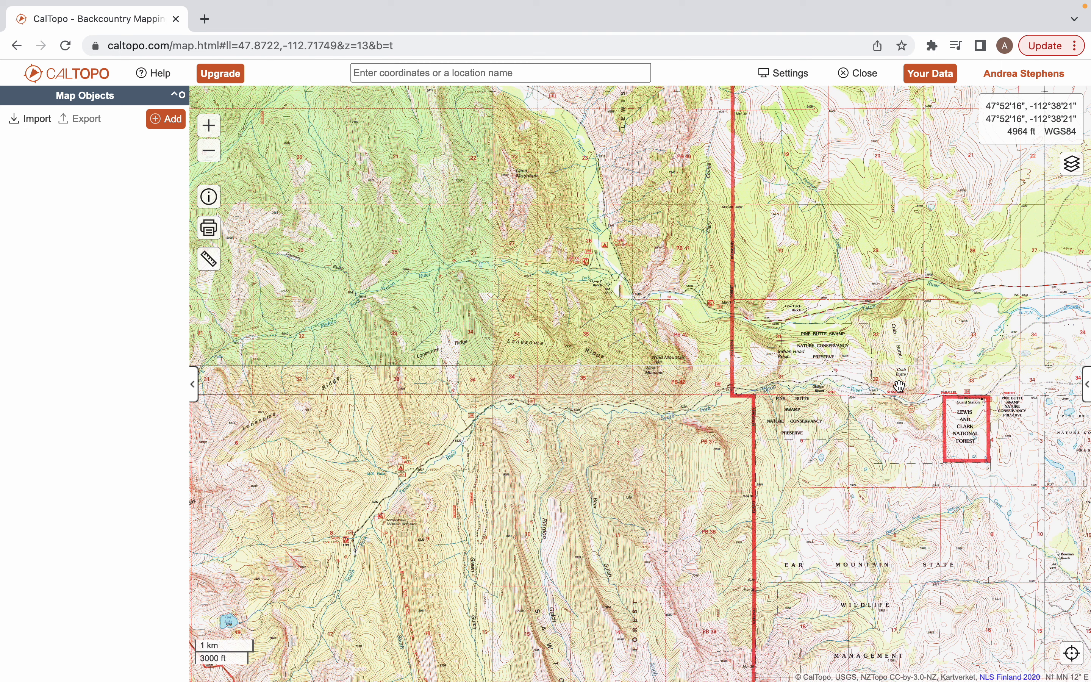
click(1086, 388)
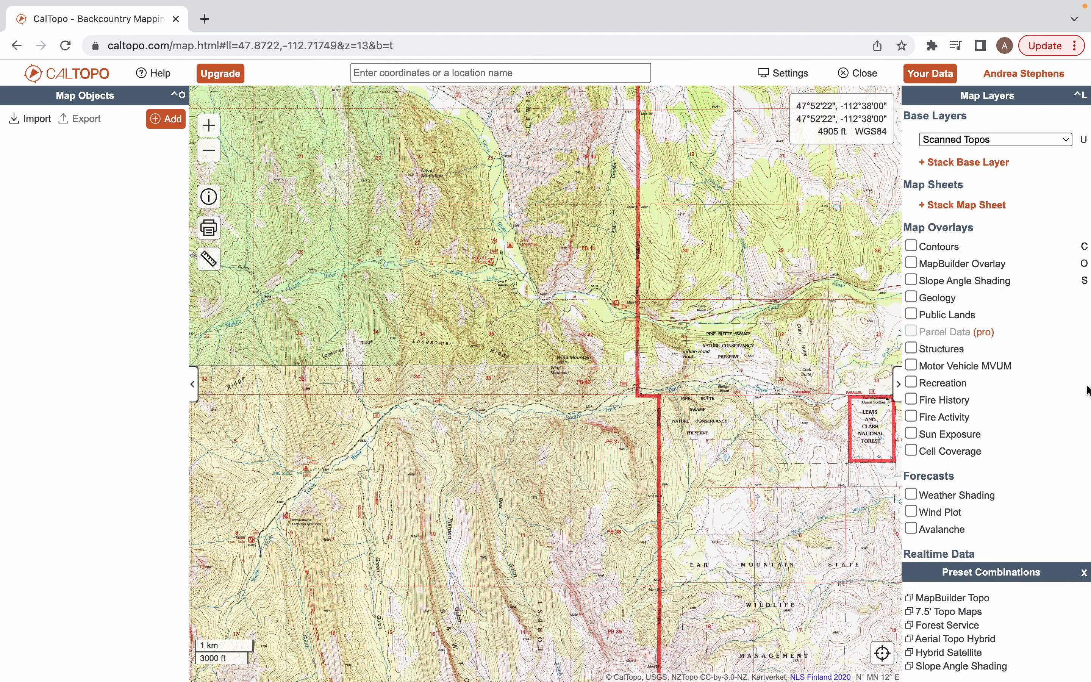
click(898, 384)
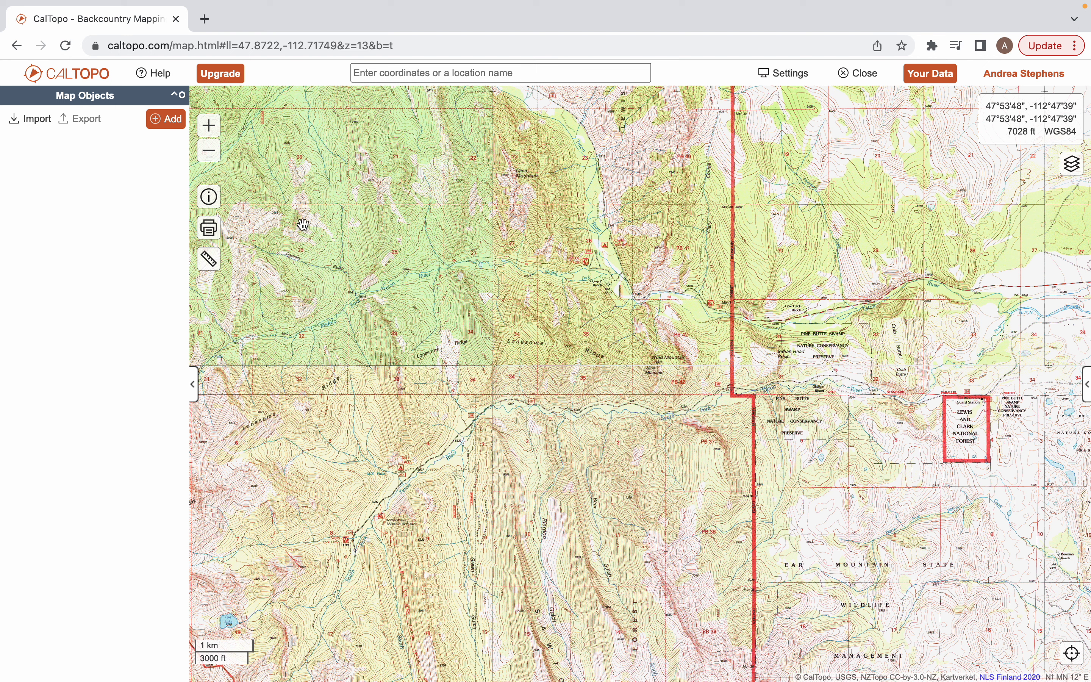
Add a marker at the Middle Fork trailhead, at about 47°53'25", -112°43'43", and check its placement up close
click(171, 128)
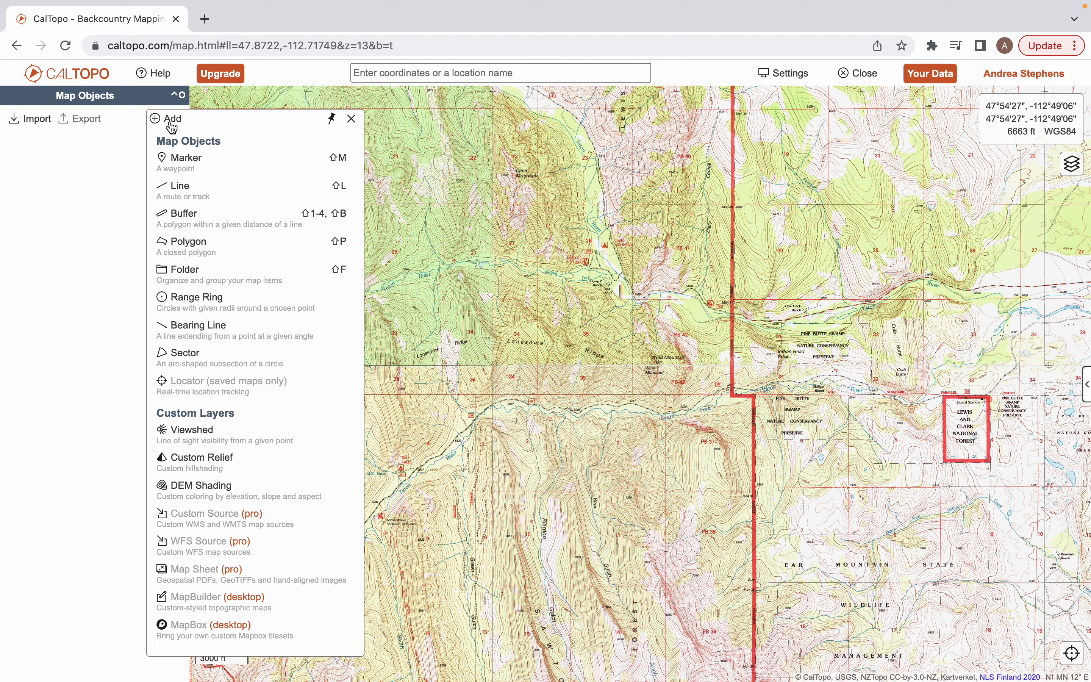
click(182, 168)
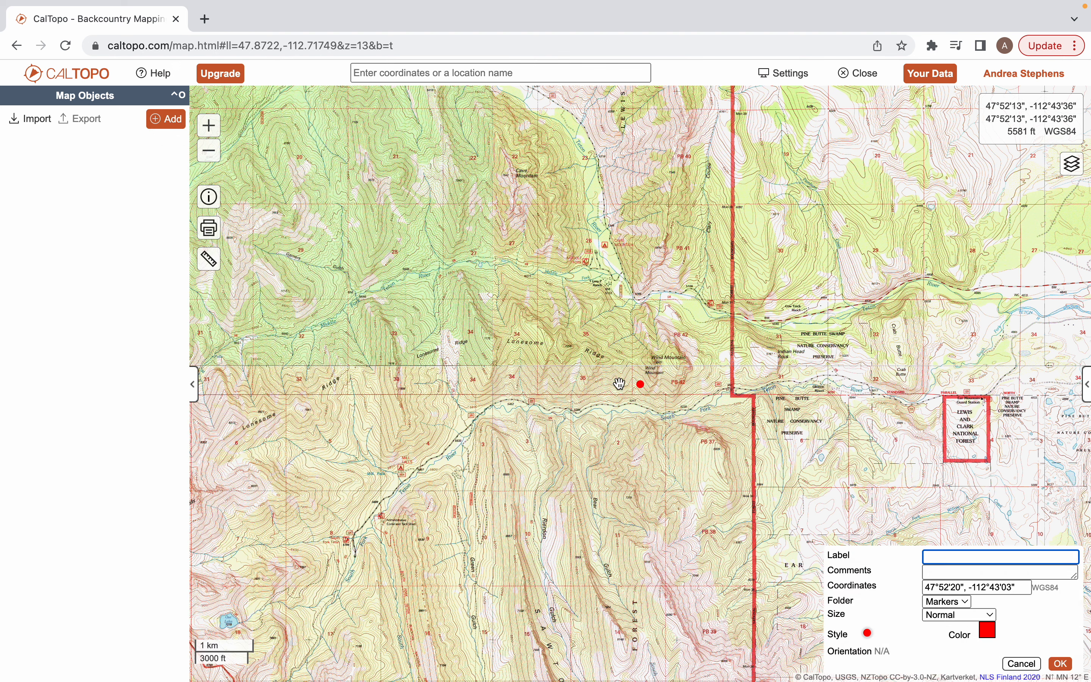
mouse_move(640, 384)
mouse_down()
mouse_move(604, 342)
mouse_move(609, 318)
mouse_move(591, 265)
mouse_up()
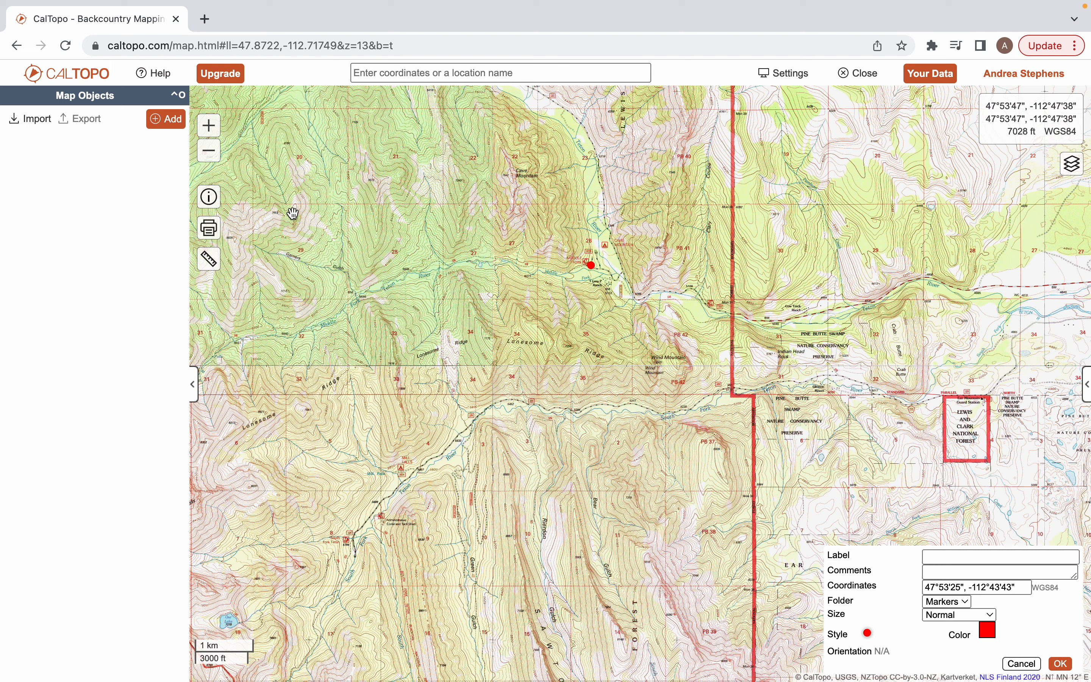
click(209, 126)
click(208, 125)
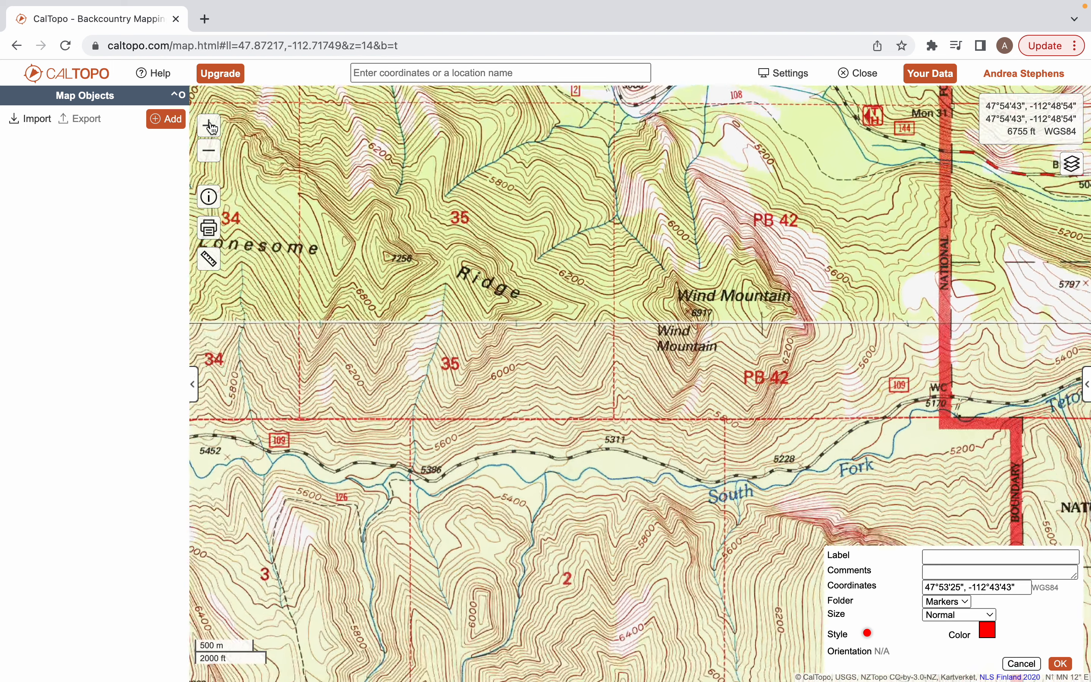
drag(499, 168, 609, 523)
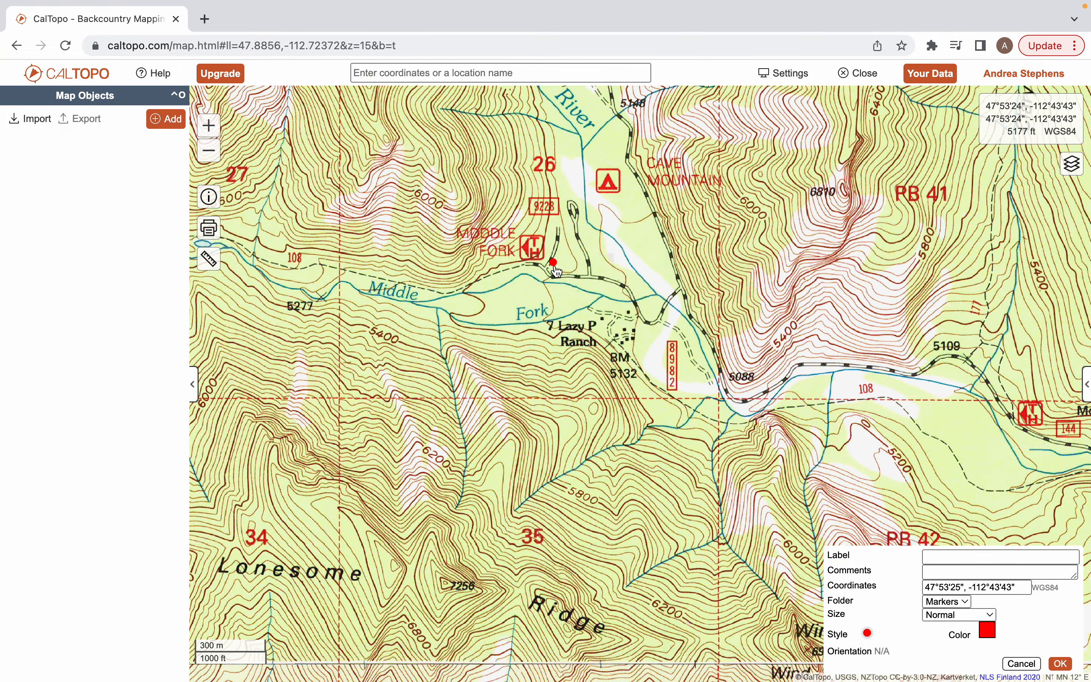
Change the new marker's style to the car icon and its color to blue
click(867, 633)
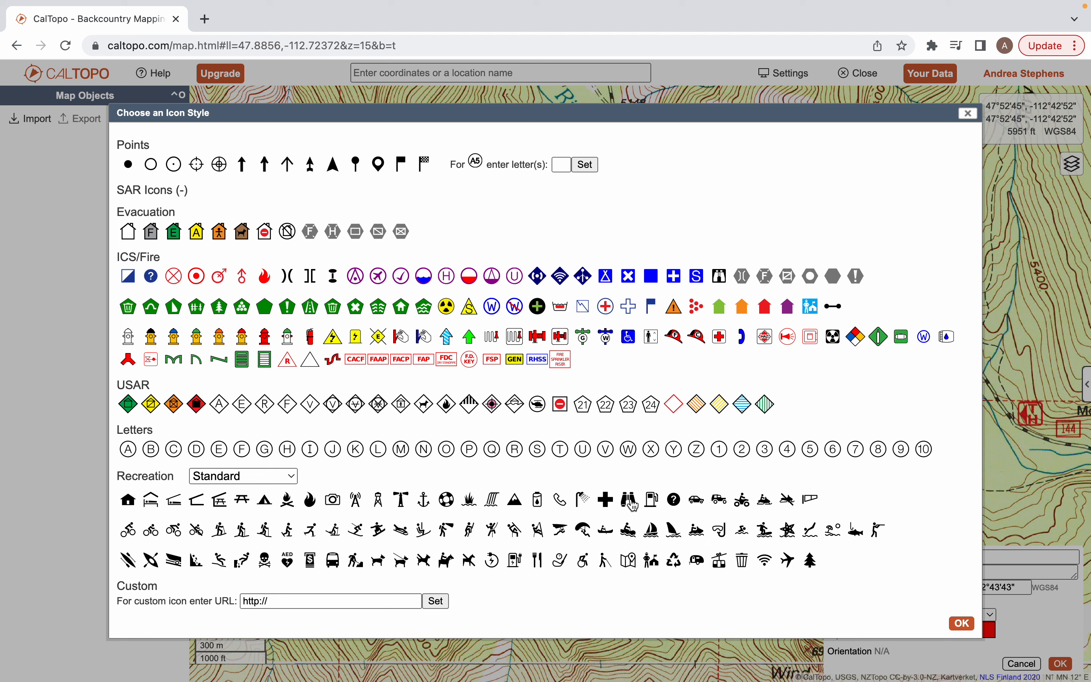
click(696, 500)
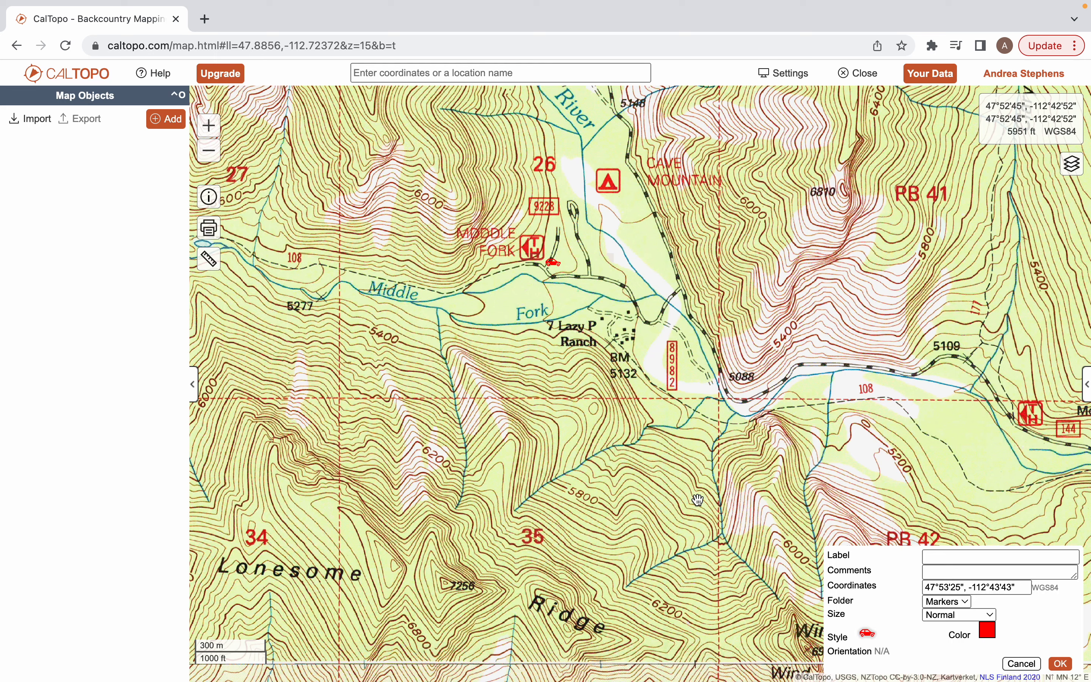
click(986, 630)
click(485, 292)
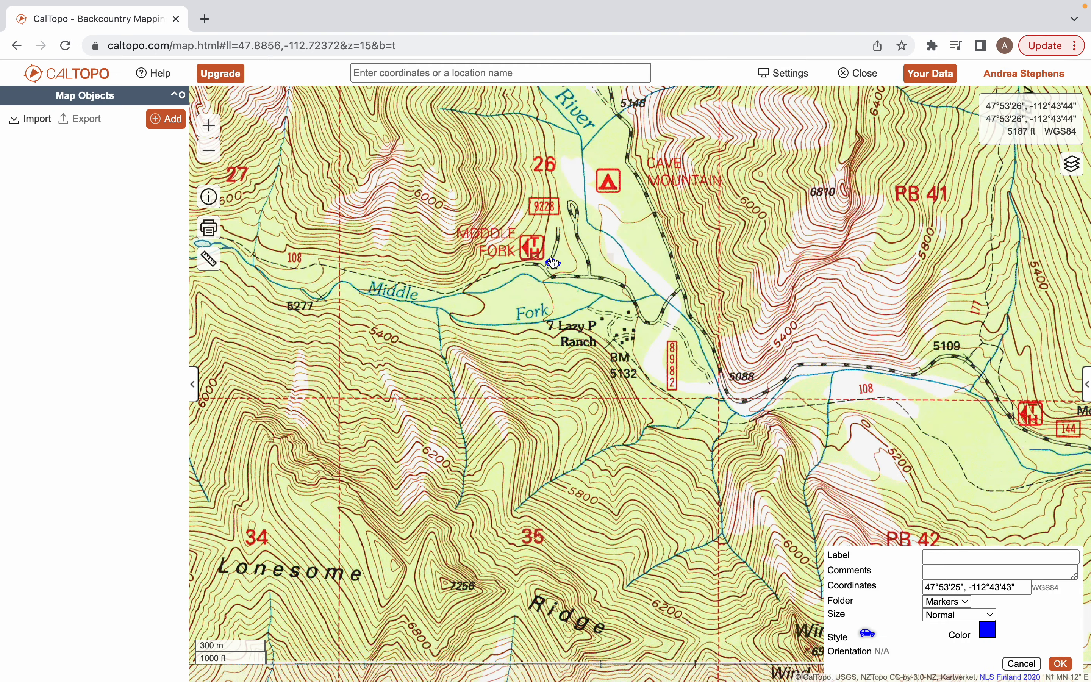
Label the car marker "Middle Fork" and finish creating it
click(925, 561)
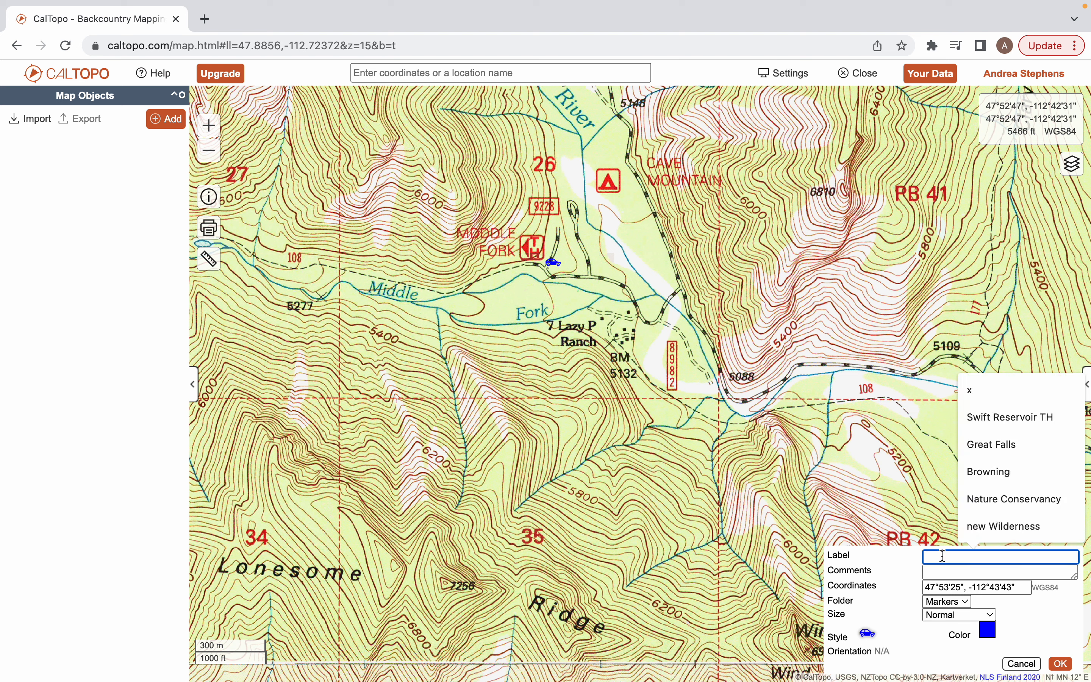
text(Middle Fork)
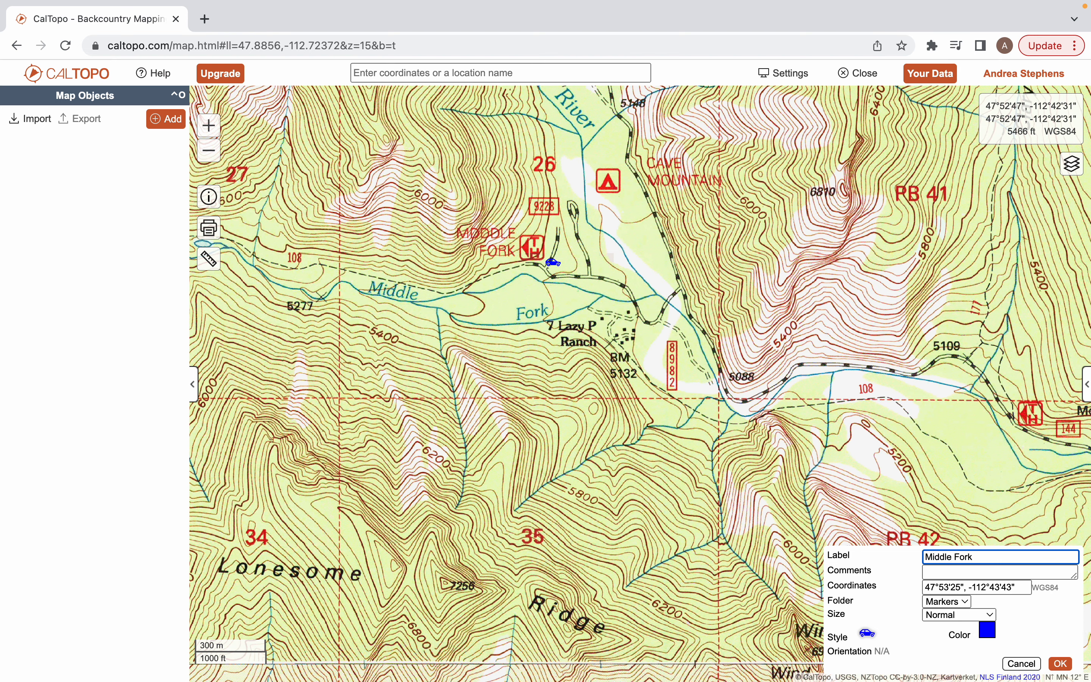
key(Return)
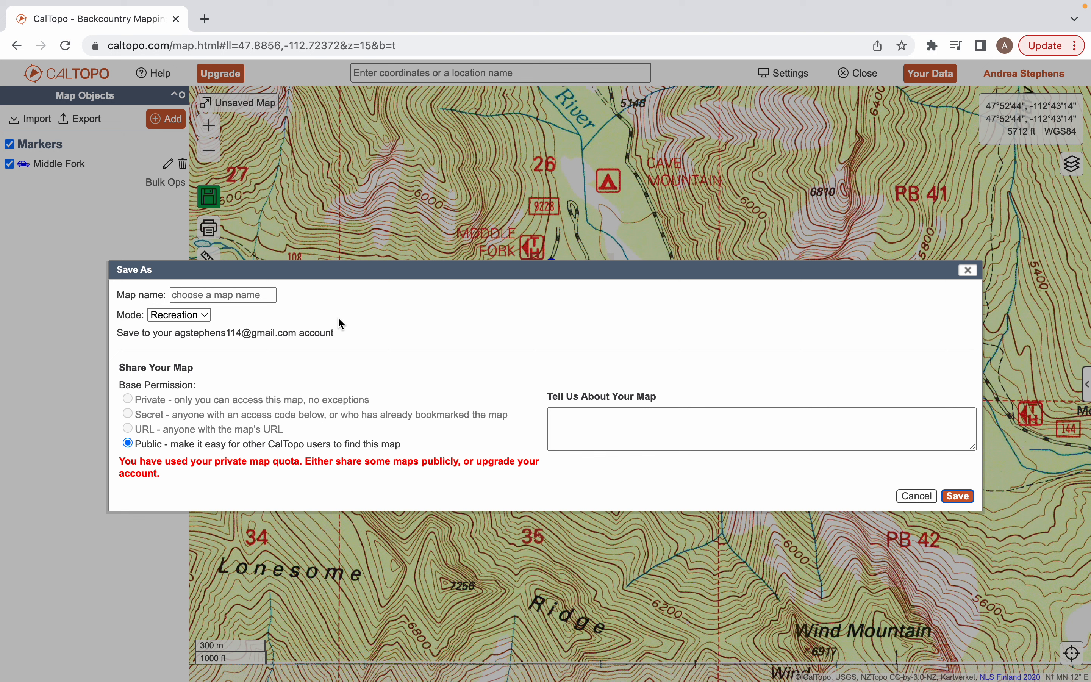
Save the map under the name "fall trek x" in Recreation mode with public sharing
click(239, 299)
text(fall trek)
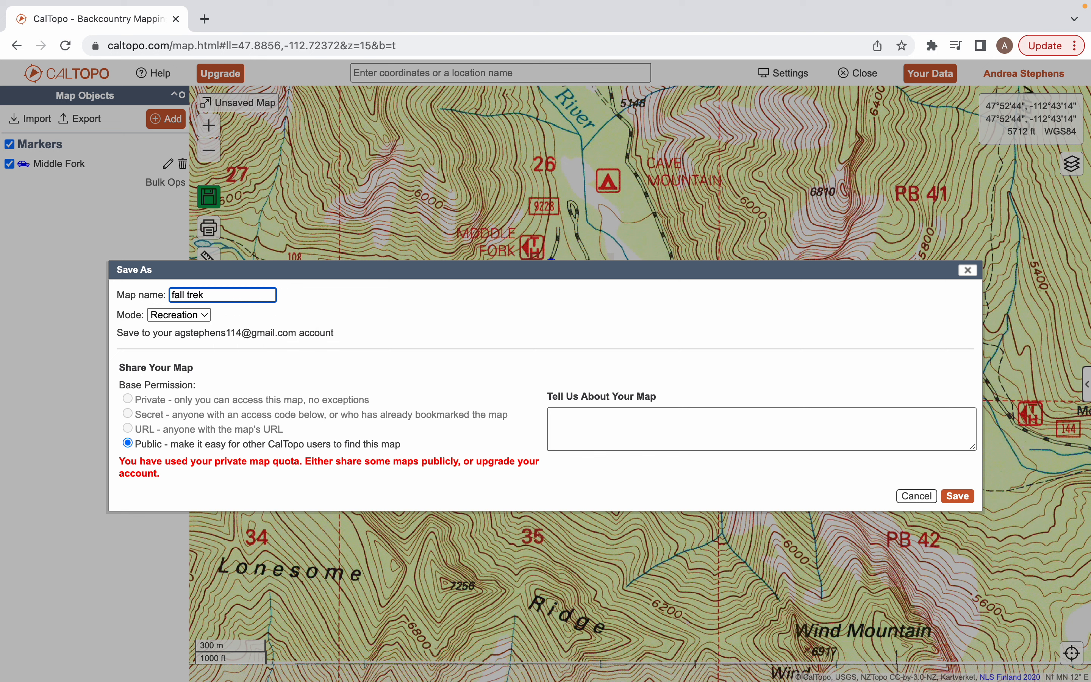
text( x)
click(955, 494)
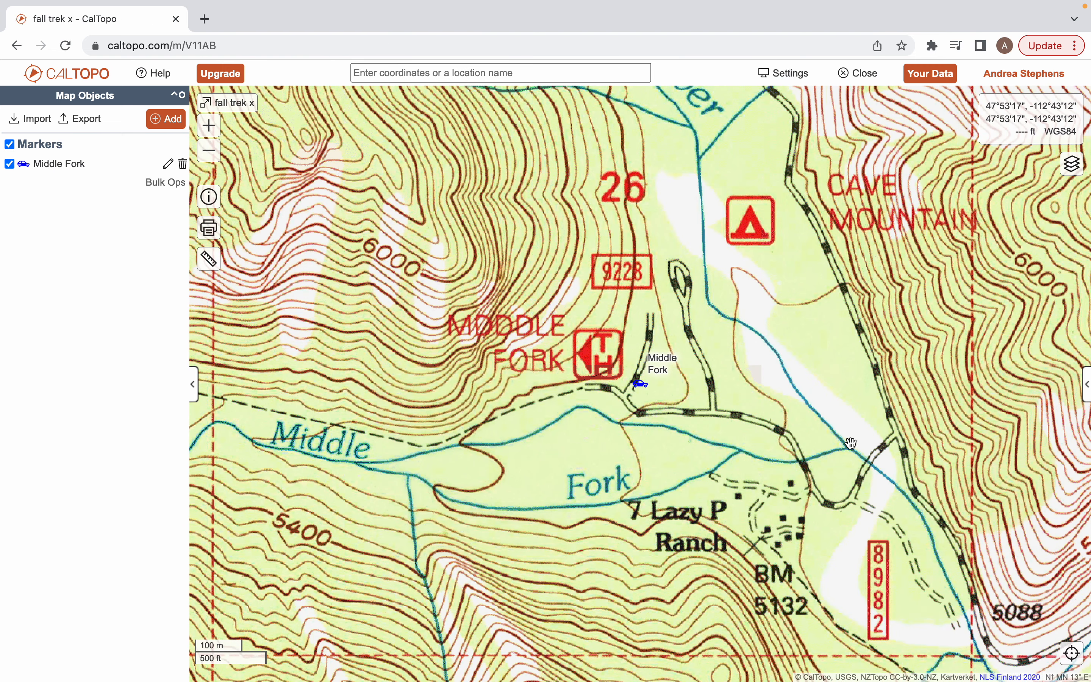
View the wider terrain and trails surrounding the Middle Fork marker
click(208, 151)
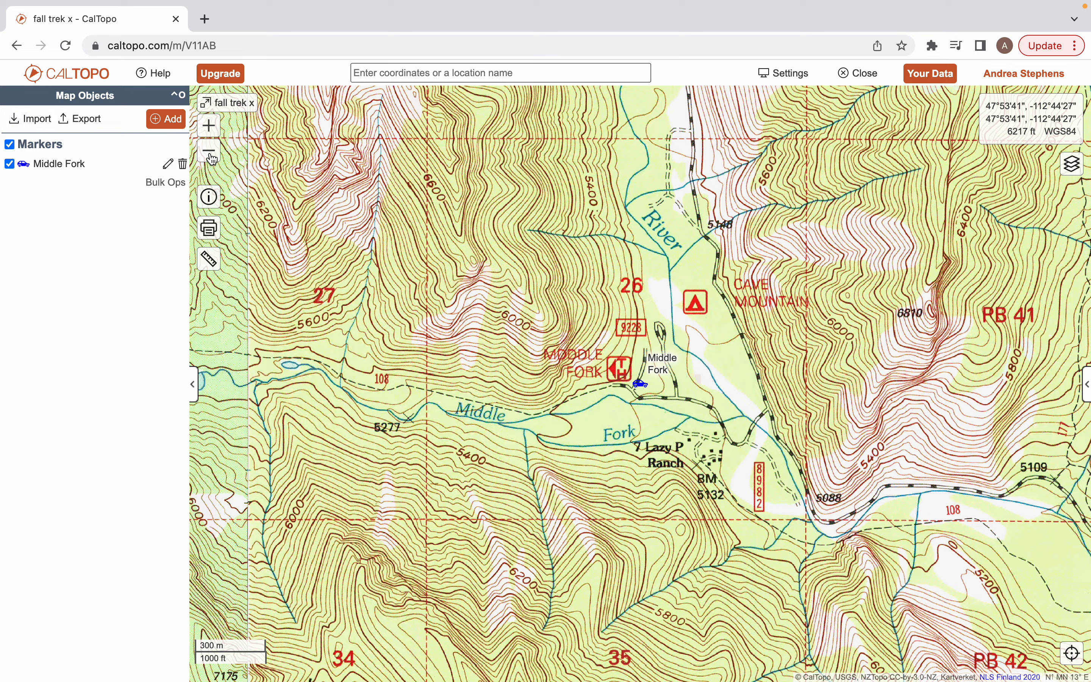
click(209, 151)
click(209, 151)
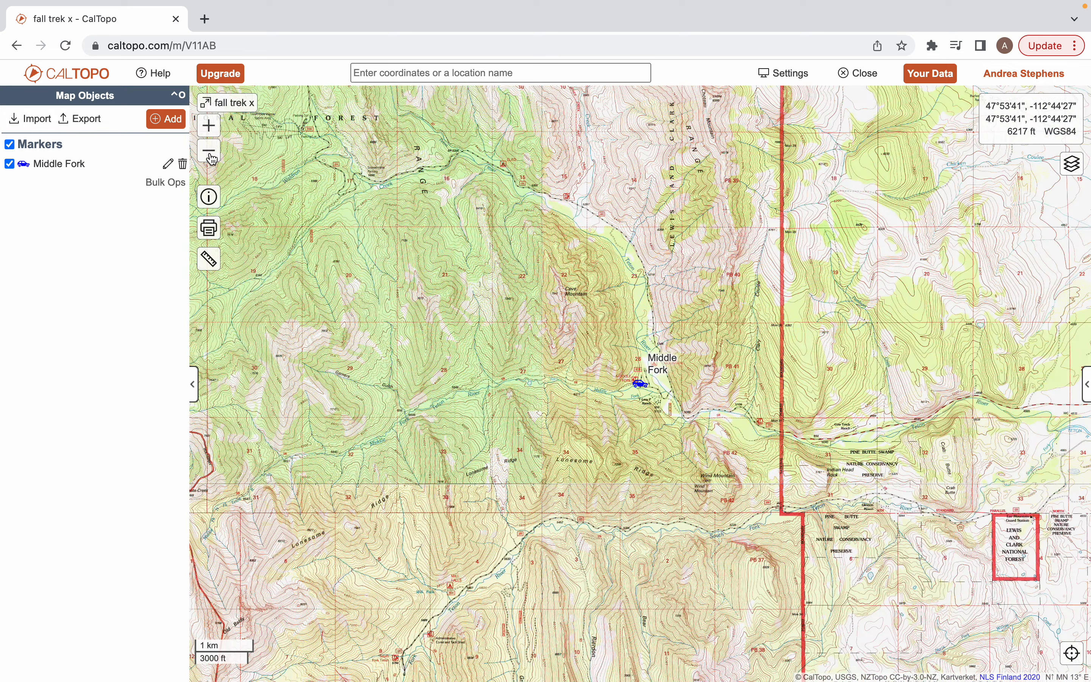
Examine how the Middle Fork marker sits within the surrounding region at broader map scales
click(208, 151)
click(209, 151)
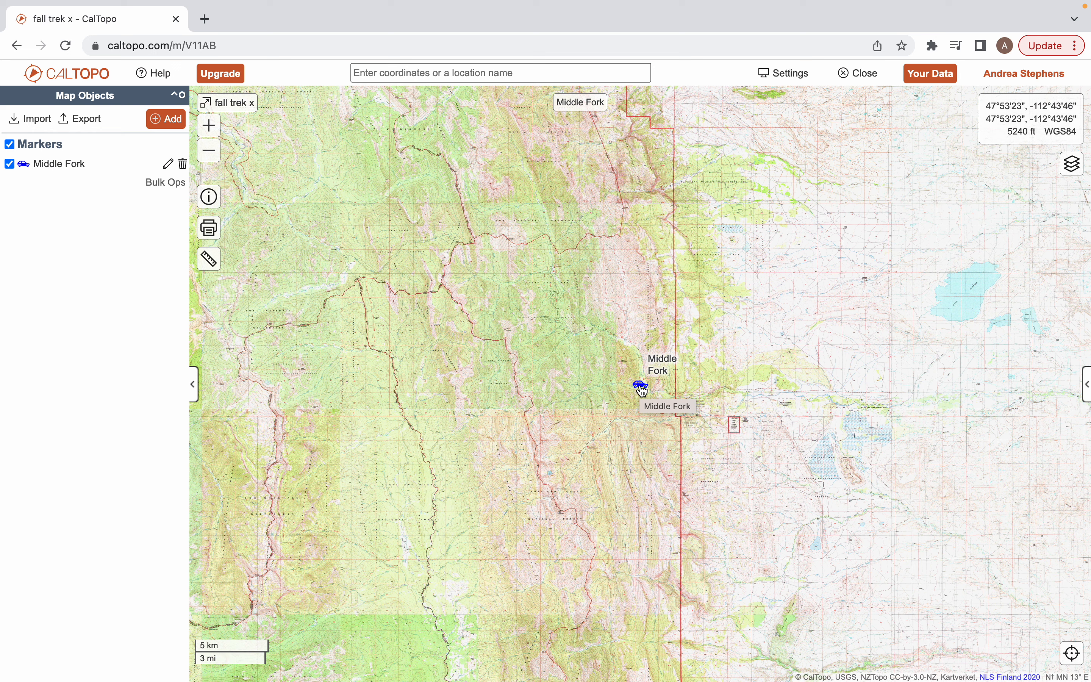
click(210, 151)
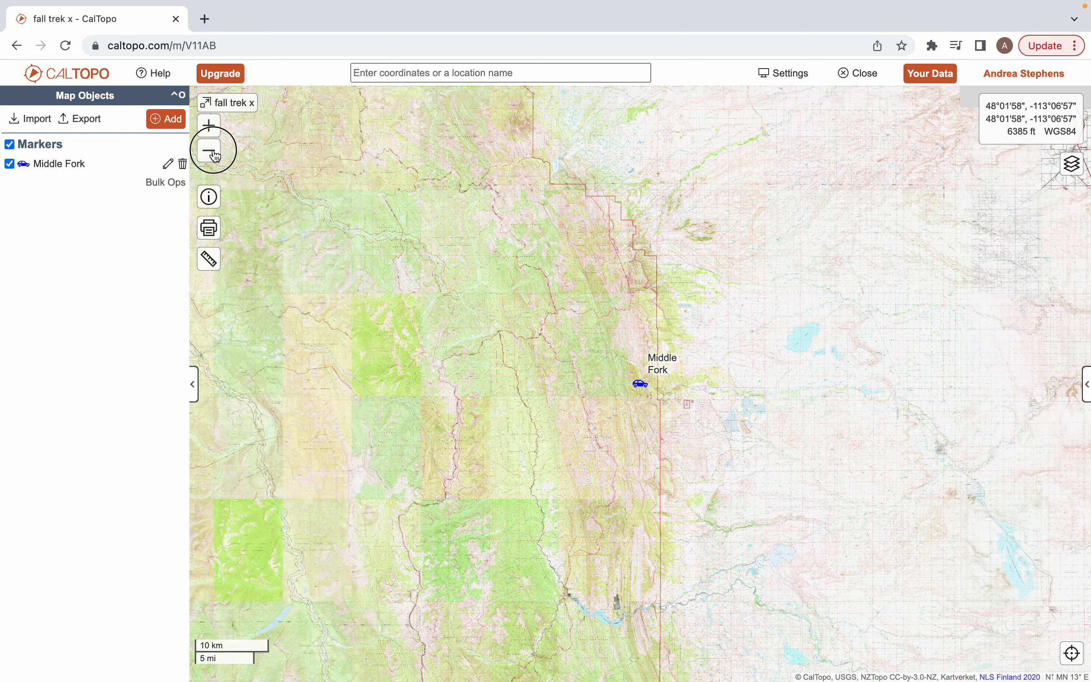
click(214, 156)
click(214, 131)
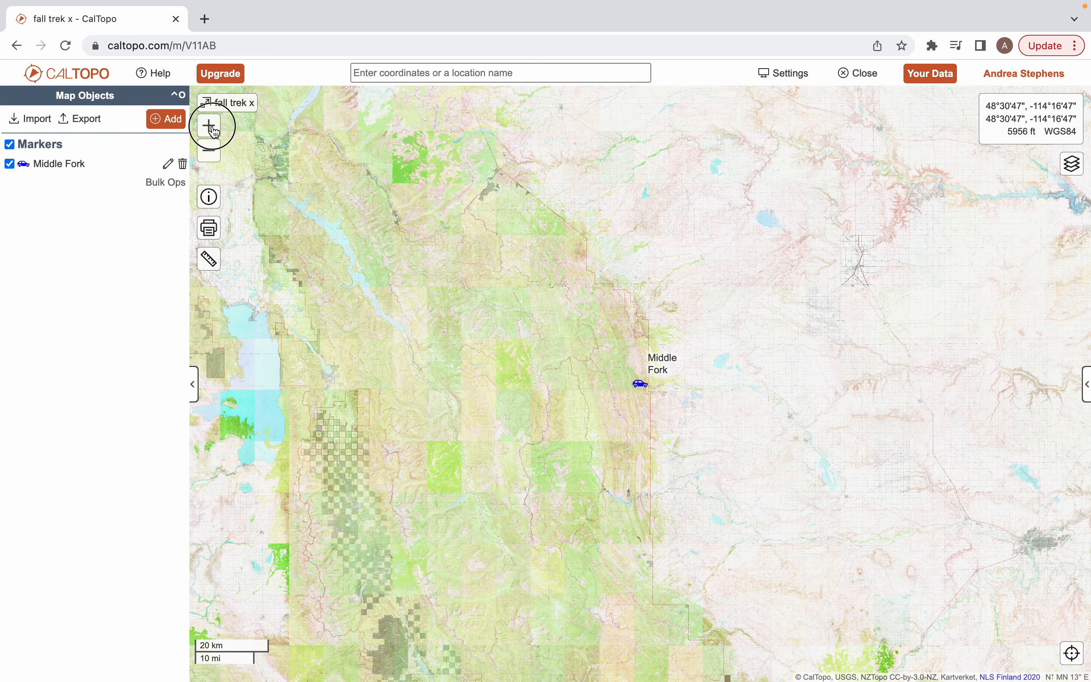
click(214, 131)
click(213, 132)
click(214, 131)
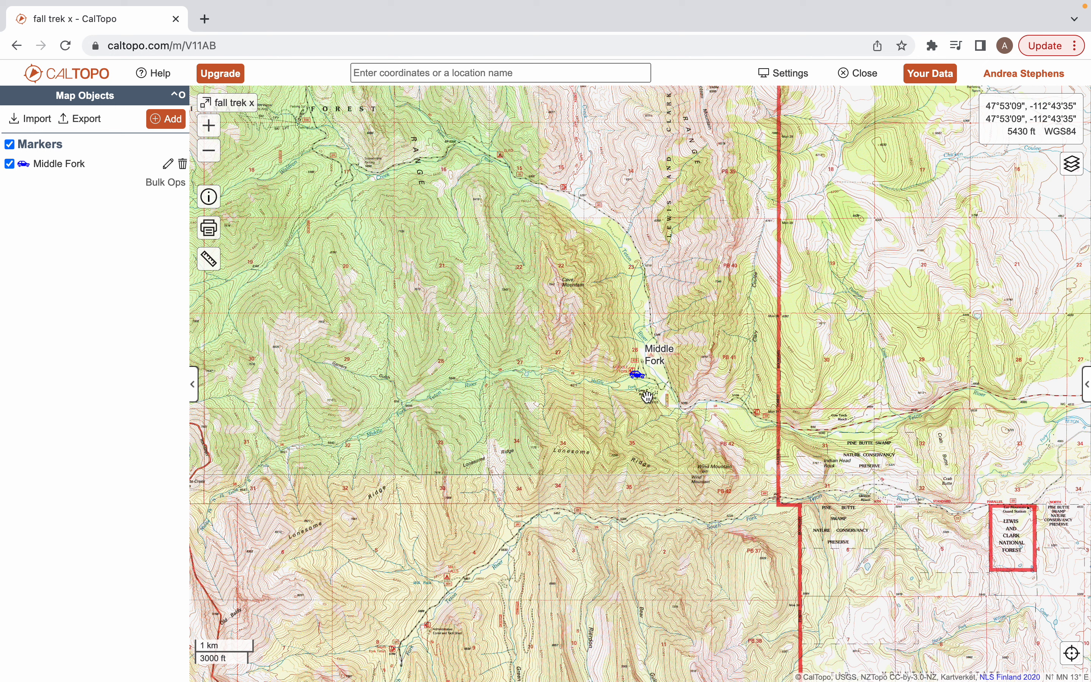
Edit the car marker at the trailhead, moving the text "Middle Fork" from its label to its comments
click(637, 376)
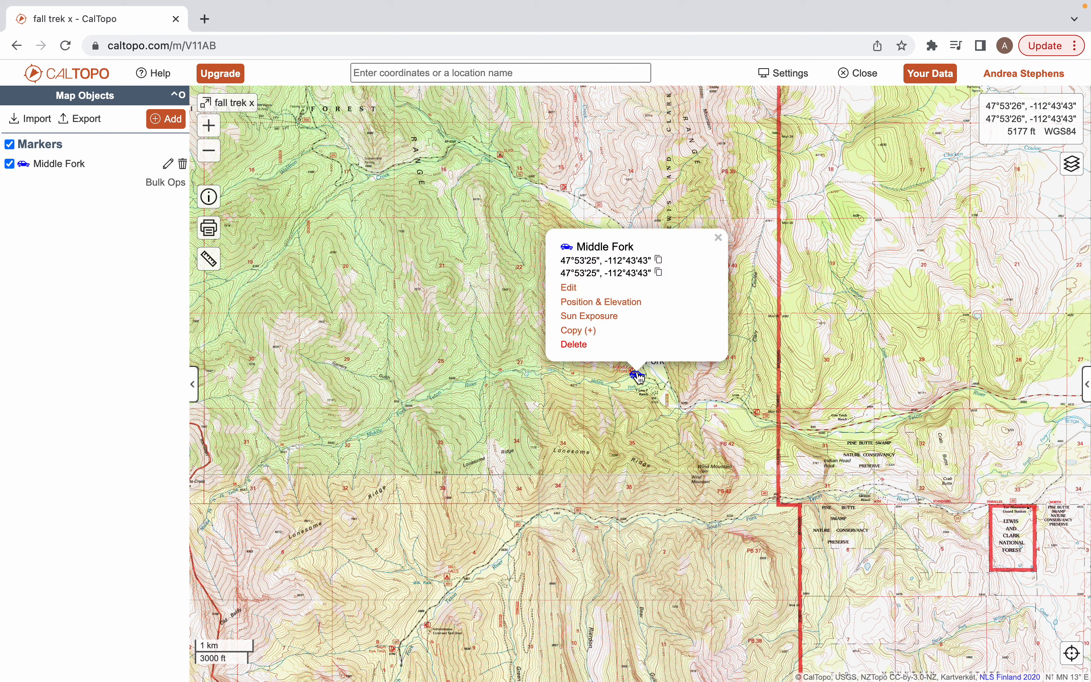
click(571, 284)
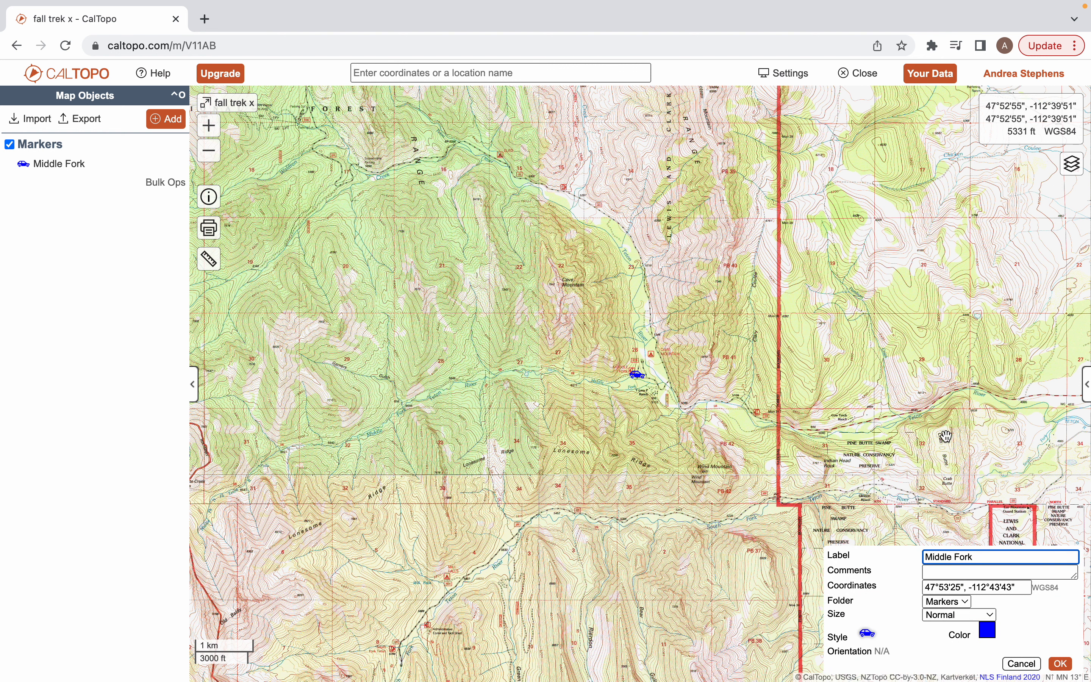
drag(984, 557, 922, 561)
key(ctrl+x)
click(932, 572)
key(ctrl+v)
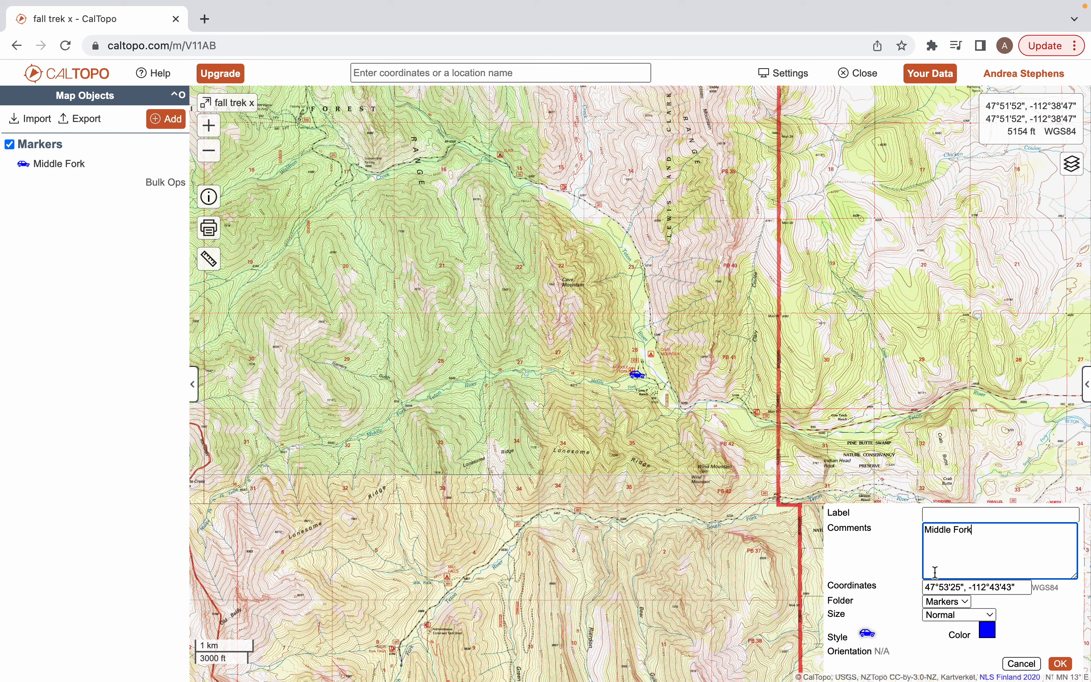
Extend the marker's comment to "Middle Fork - vehicle parkled at trailhead", save it, and check the marker's details
text(- vehicle apr)
key(BackSpace)
key(BackSpace)
key(BackSpace)
text(parkled at trailhead)
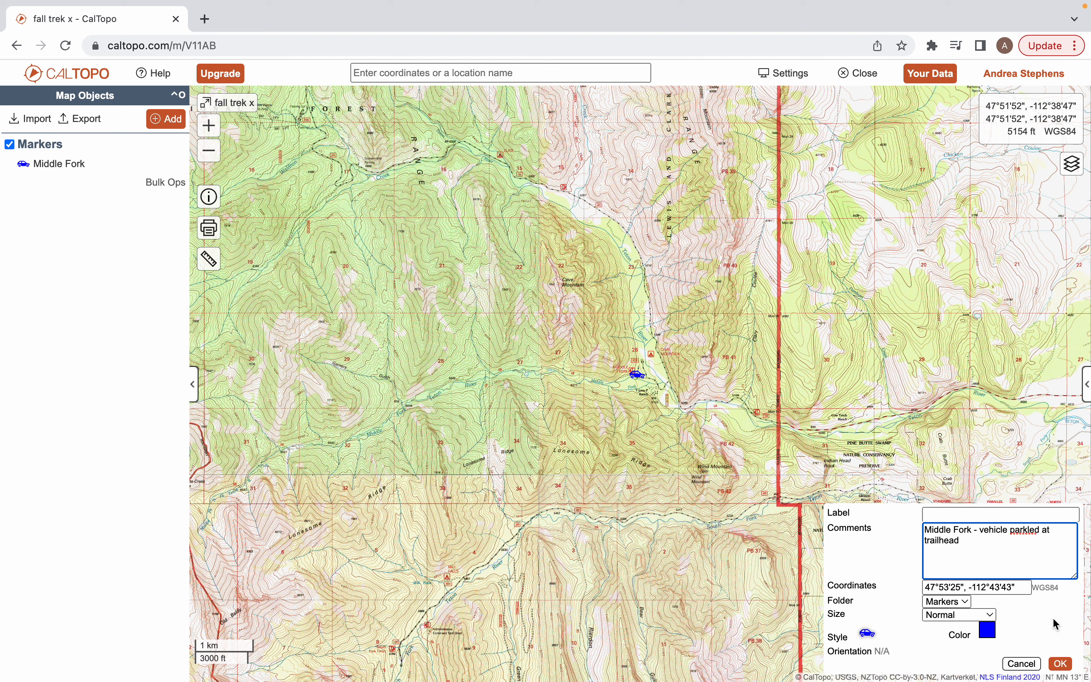
click(1060, 664)
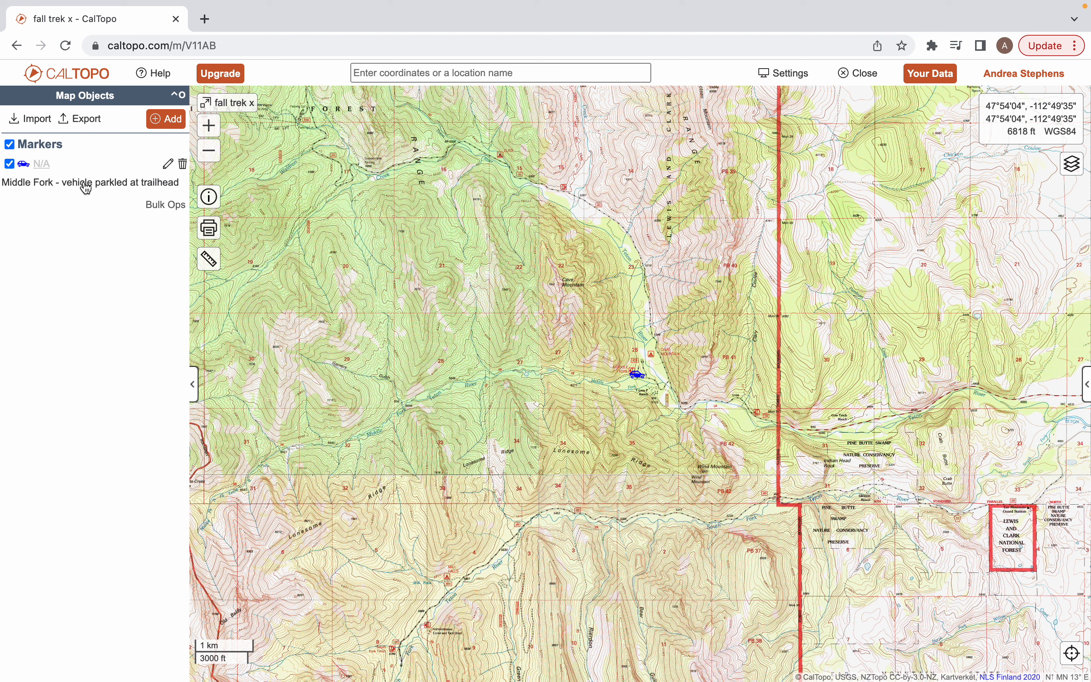
click(637, 376)
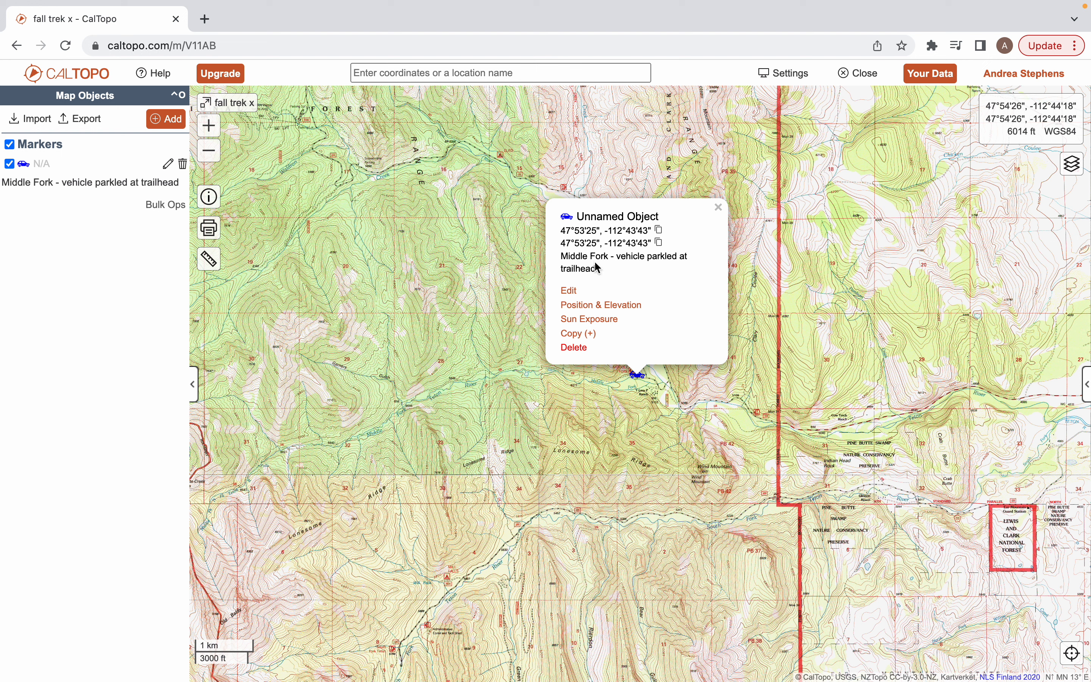
click(718, 207)
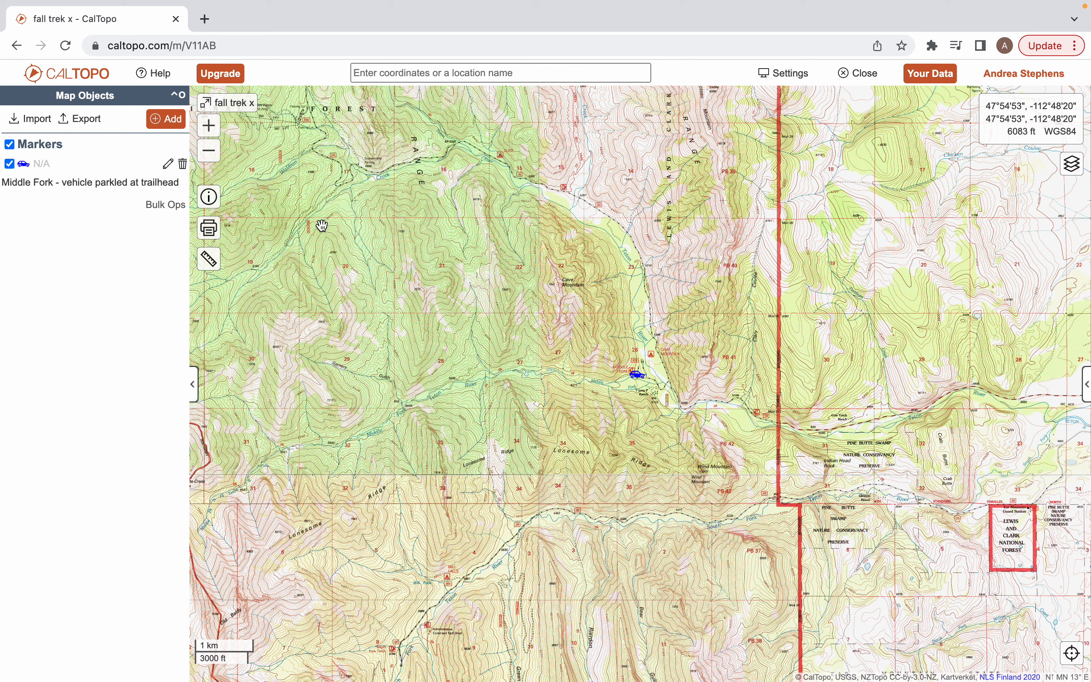
Start a new line and review its opacity and style options, keeping Solid opacity and the plain basic style
click(174, 123)
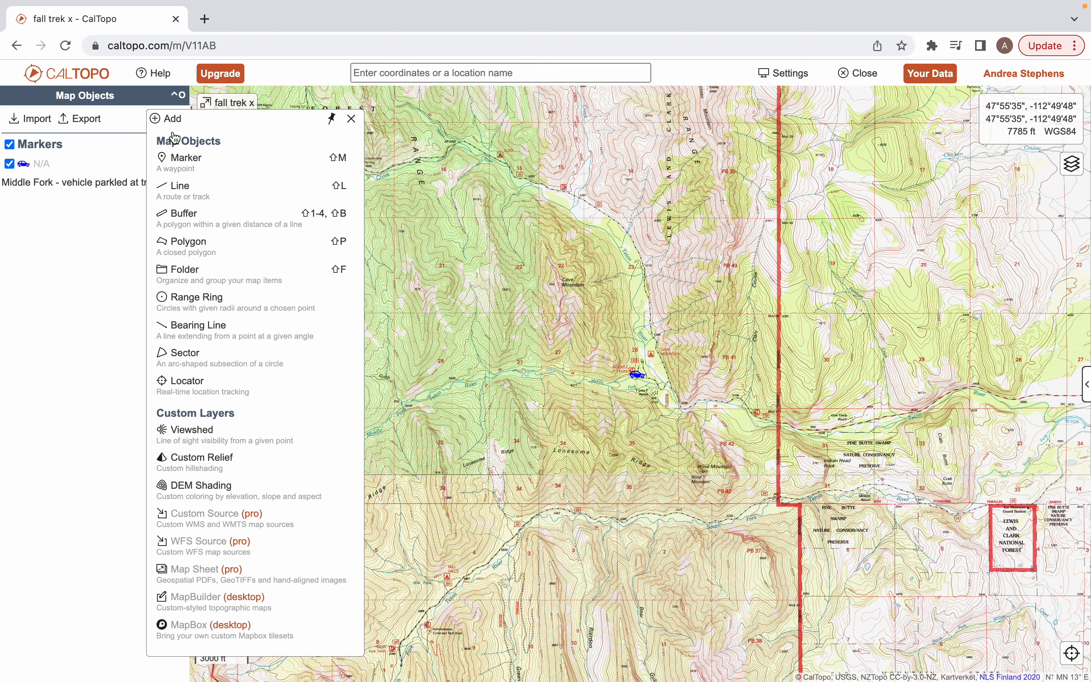
click(180, 191)
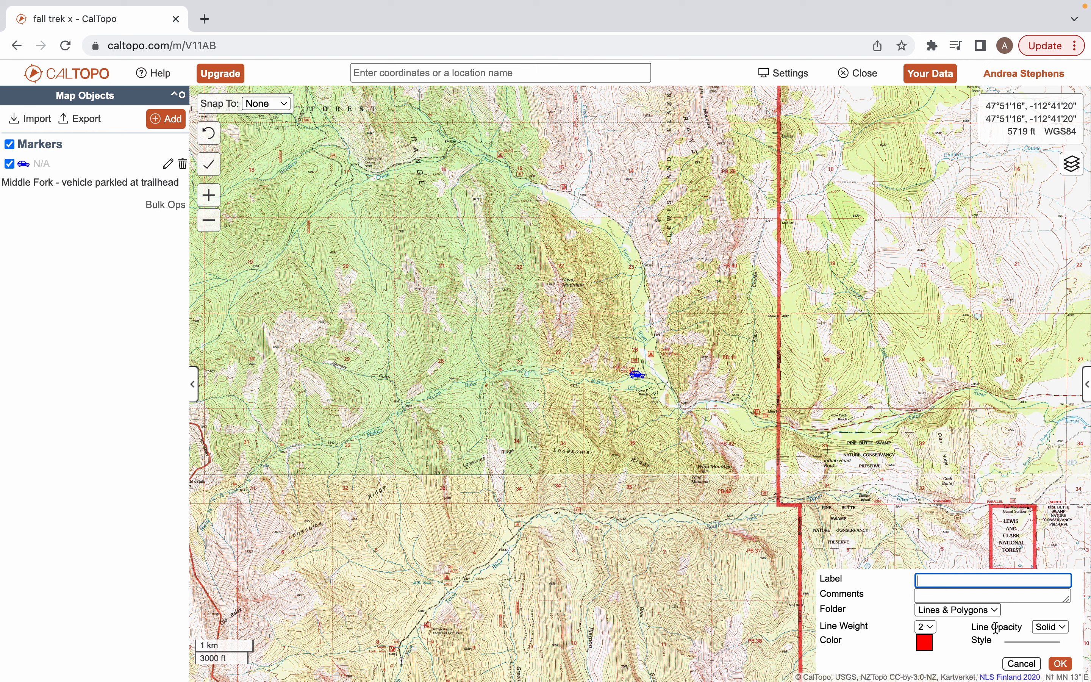
click(1062, 630)
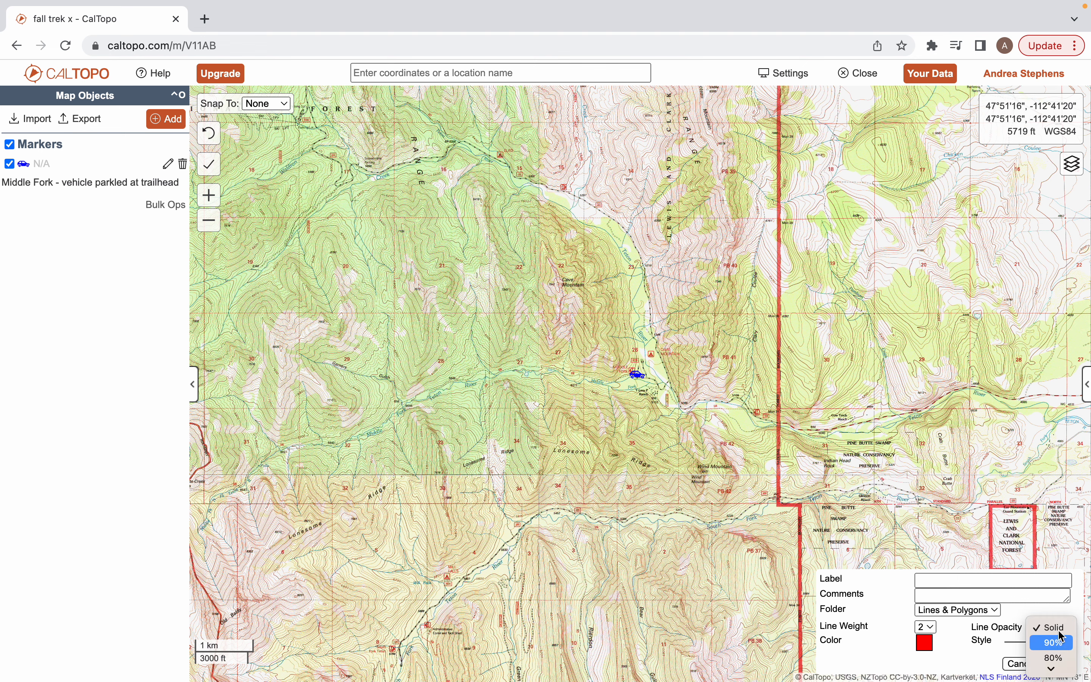
click(1062, 627)
click(1021, 642)
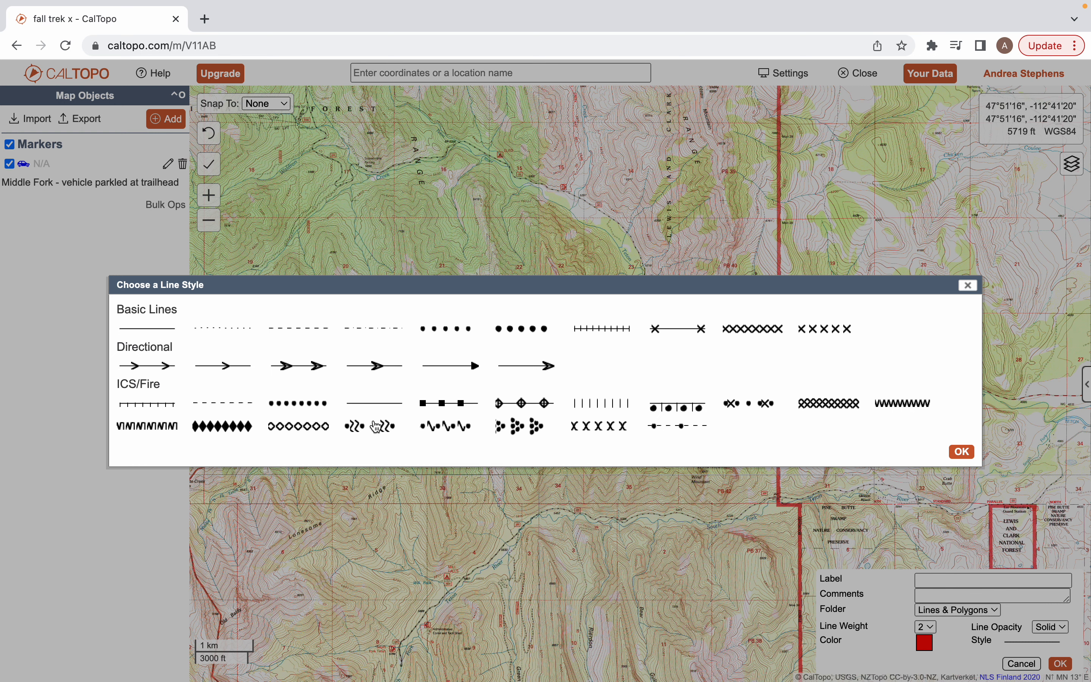
click(958, 452)
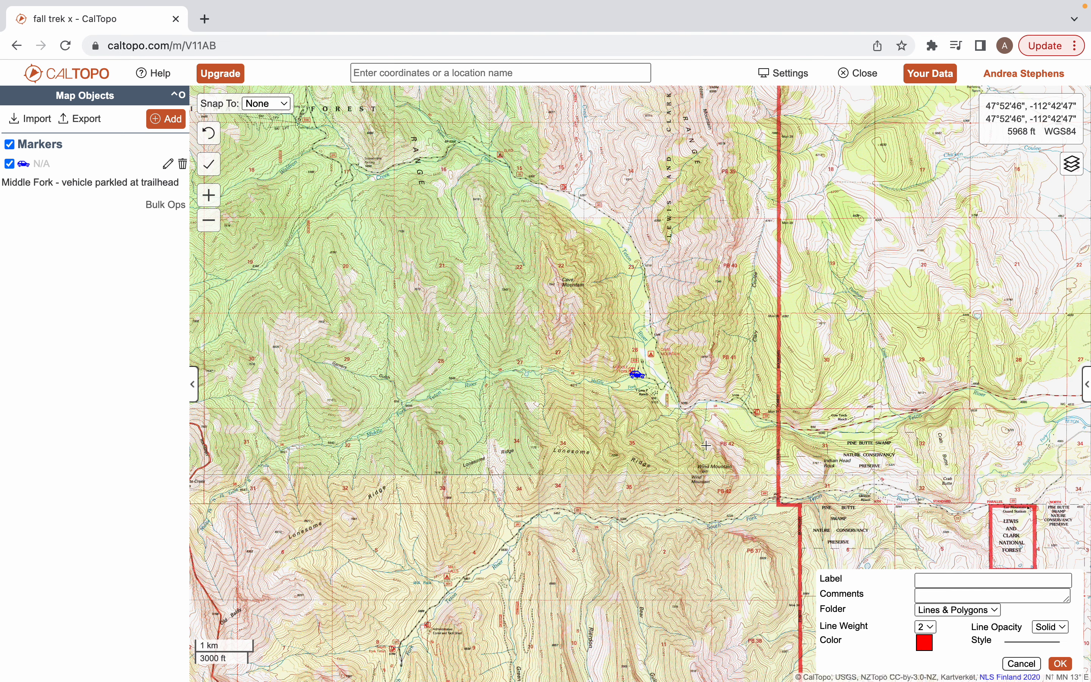
Draw a route about 2 km long from the car marker west along the Middle Fork Teton River and finish it
click(210, 196)
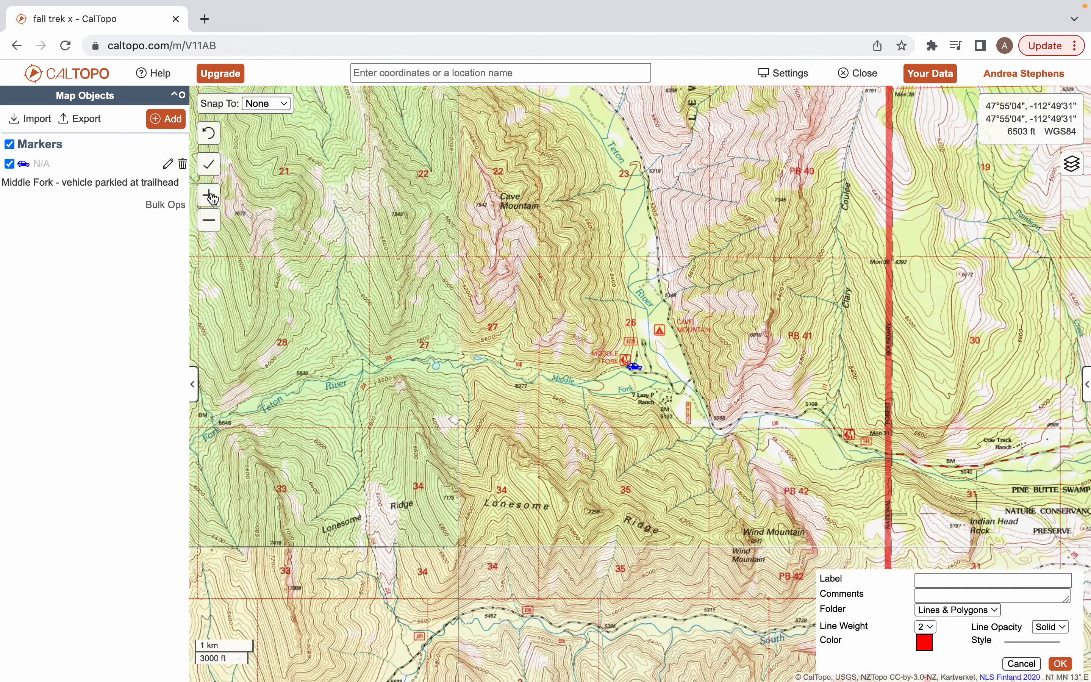
click(626, 368)
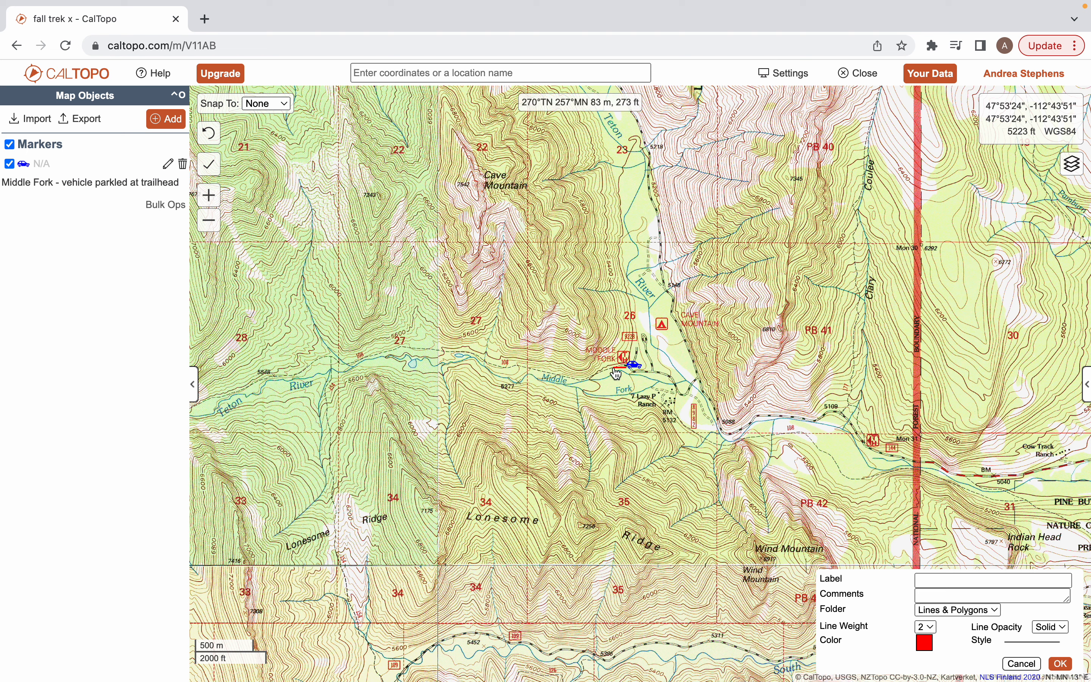
click(581, 382)
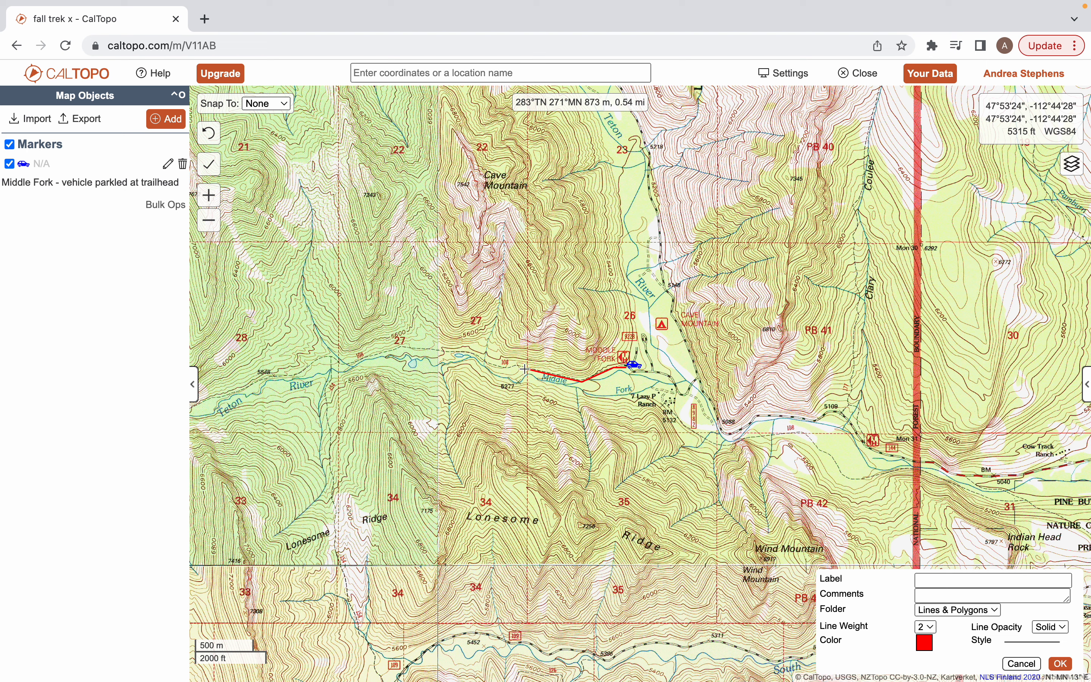
click(498, 368)
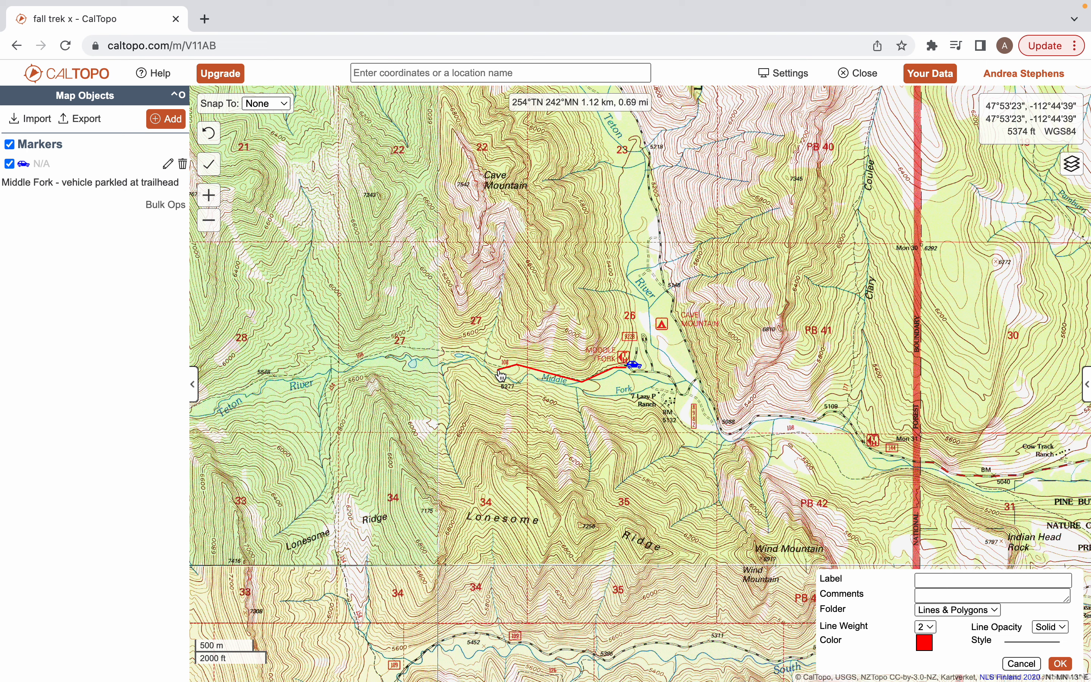
click(474, 351)
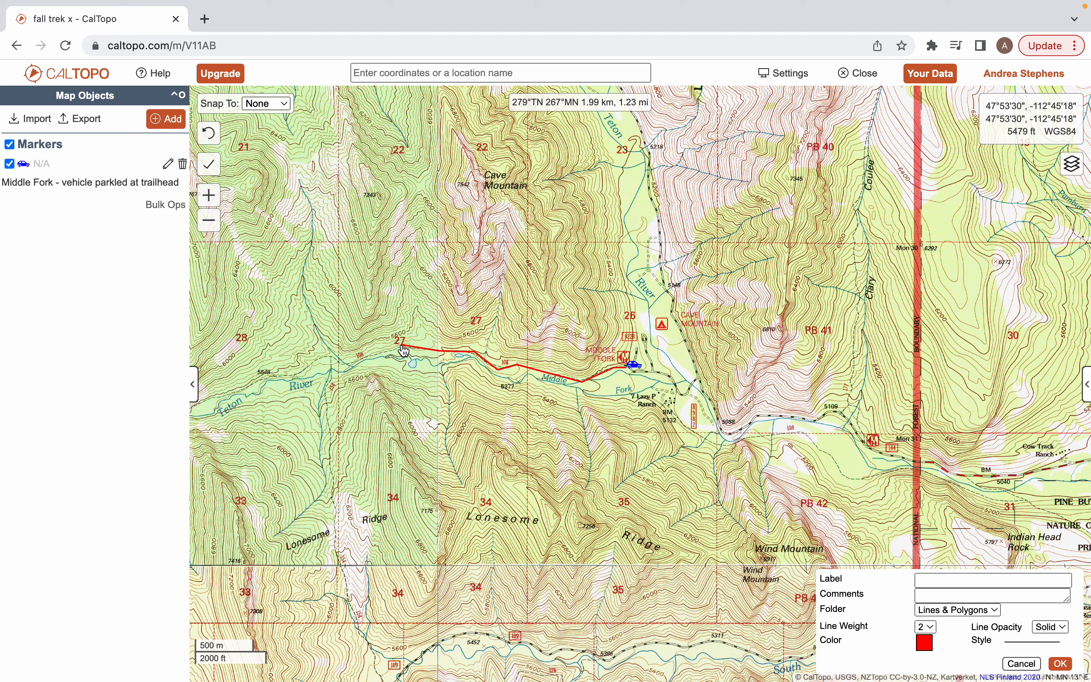
key(Return)
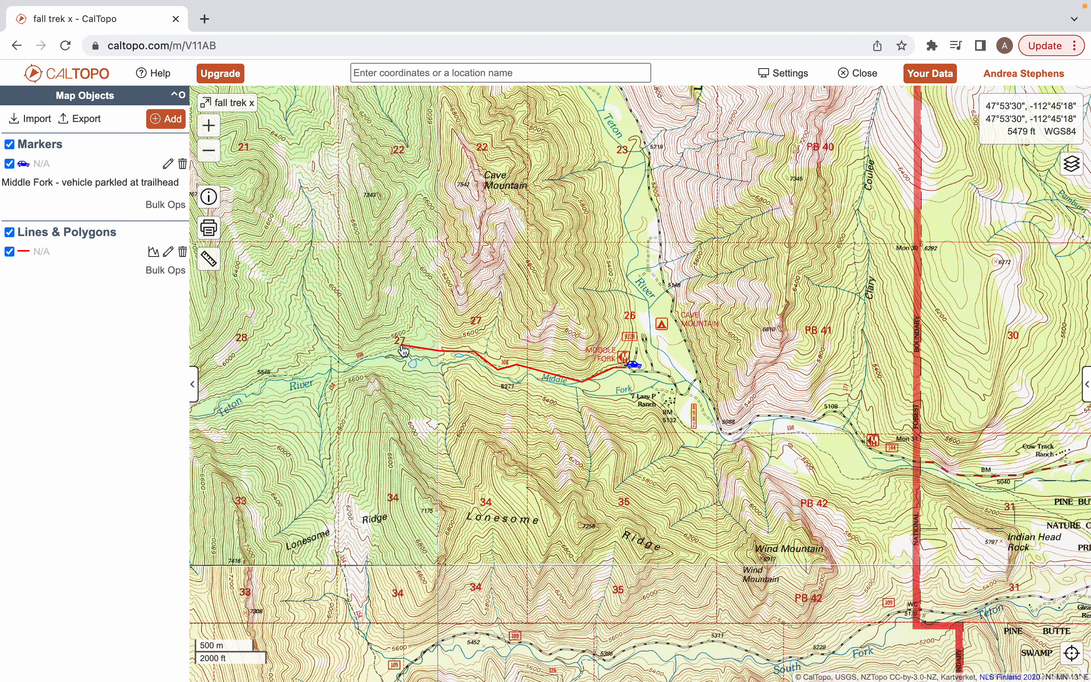
Check the drawn route's length and examine its elevation profile
mouse_move(479, 362)
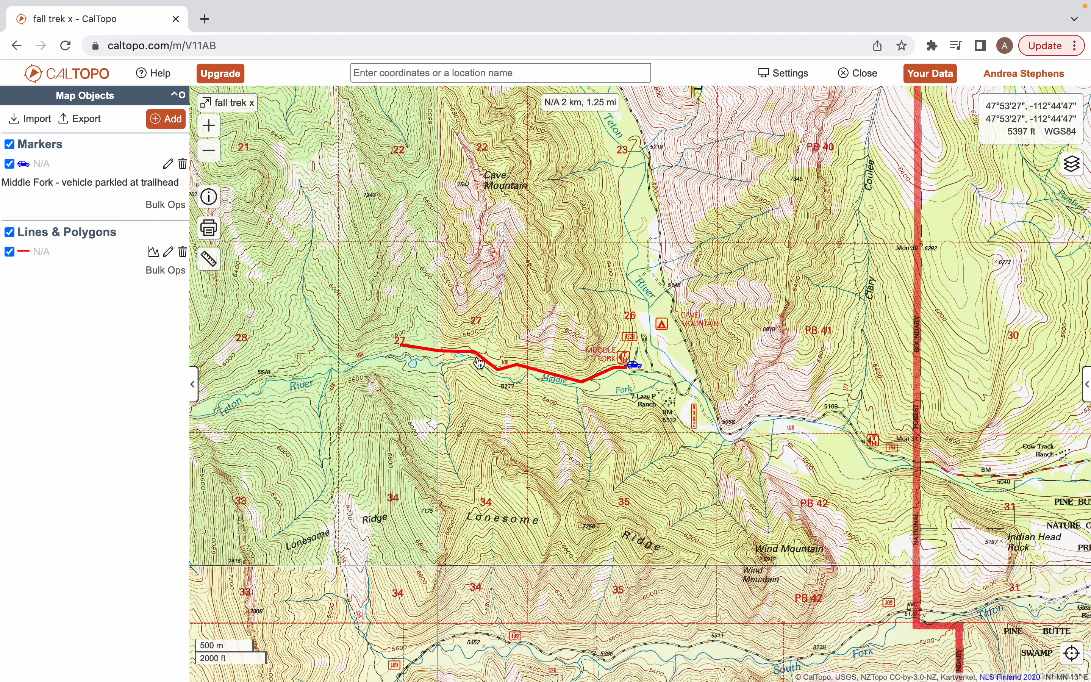
click(214, 156)
click(214, 155)
click(214, 156)
click(214, 155)
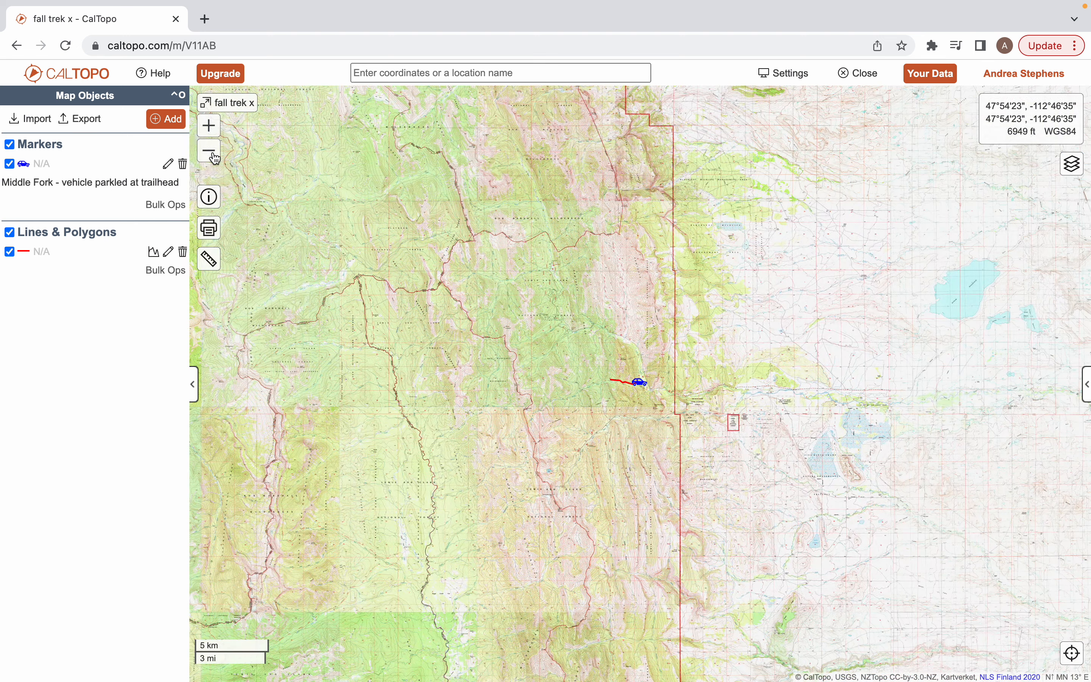
click(214, 156)
scroll(640, 384, up, 5)
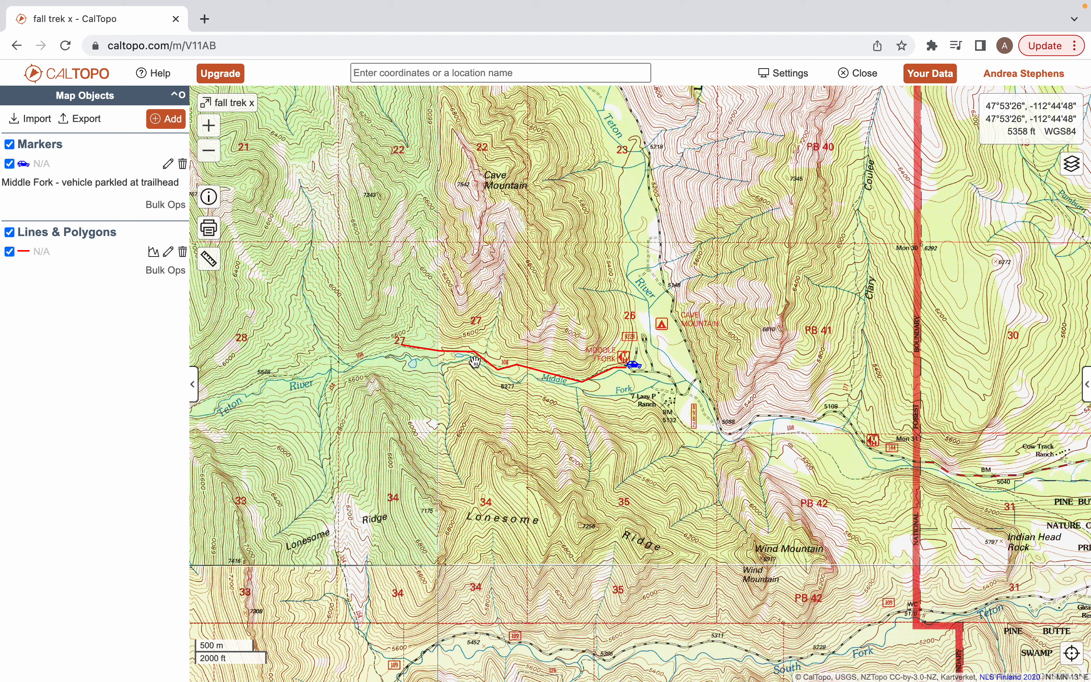
click(476, 356)
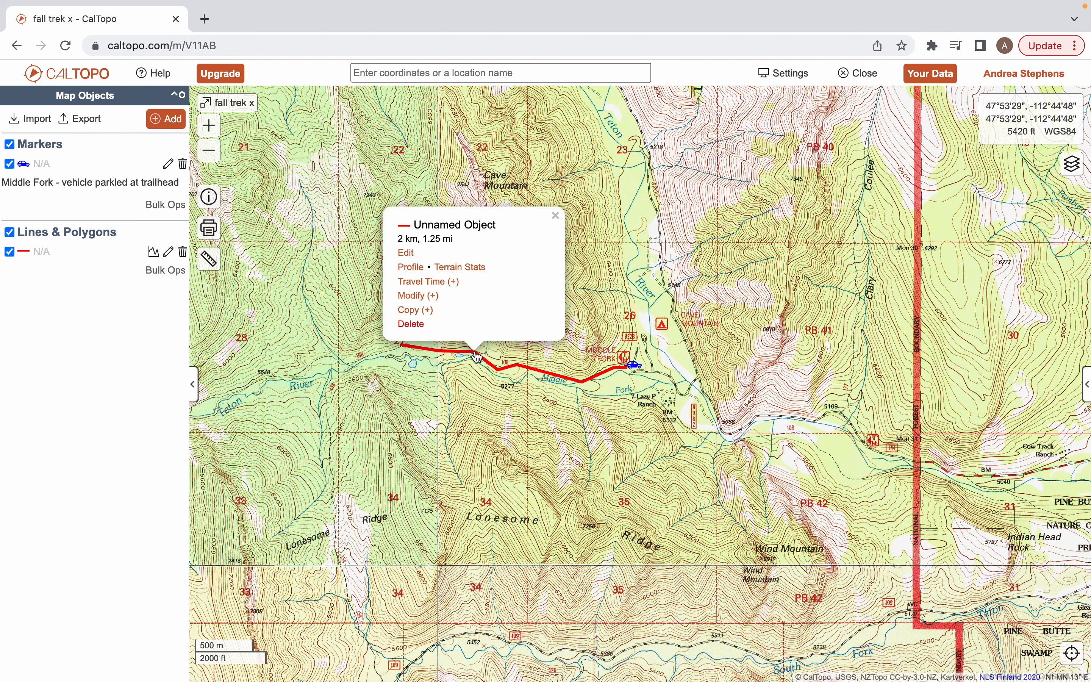
click(410, 267)
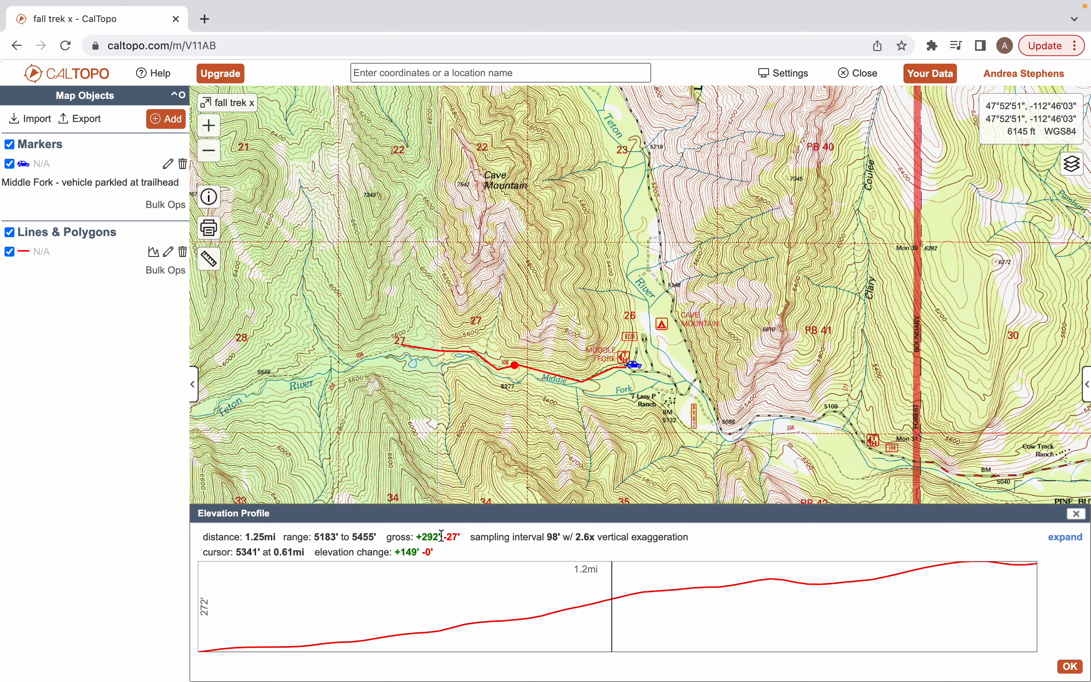
click(1071, 667)
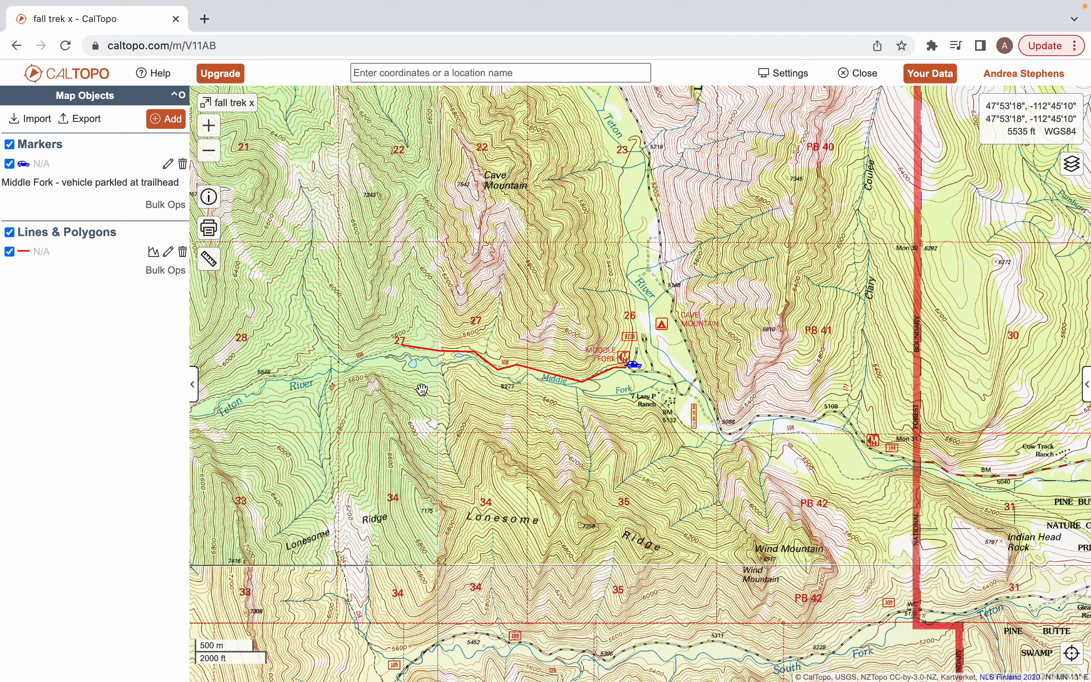
Begin a second line at the western end of the first route and set snapping to USFS
click(171, 122)
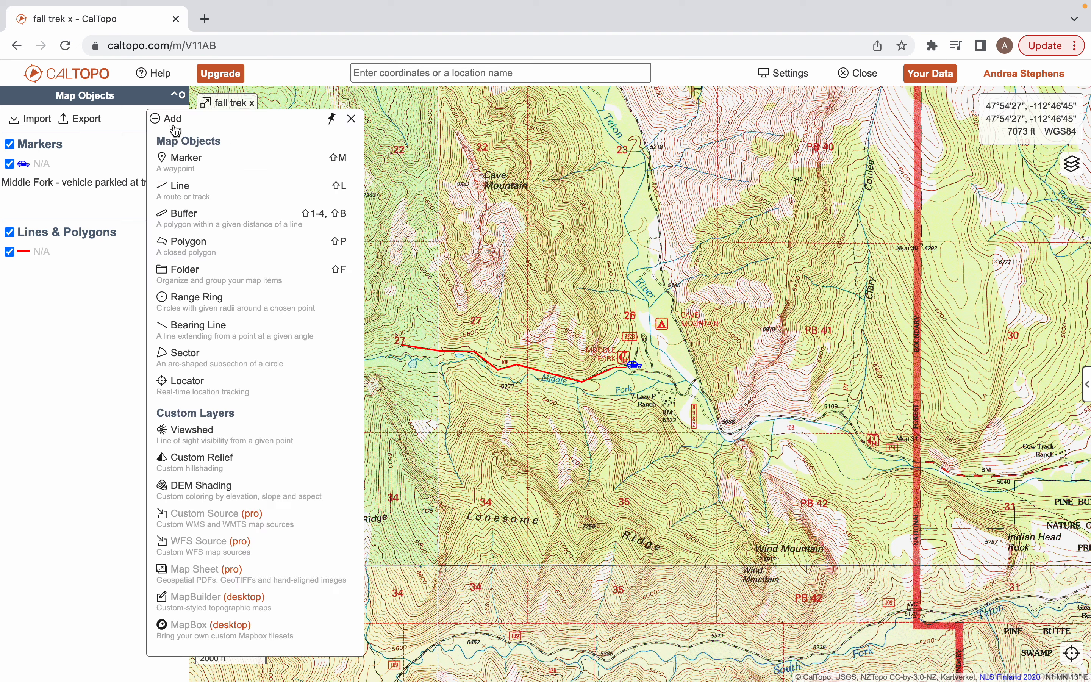
click(181, 189)
drag(351, 409, 666, 407)
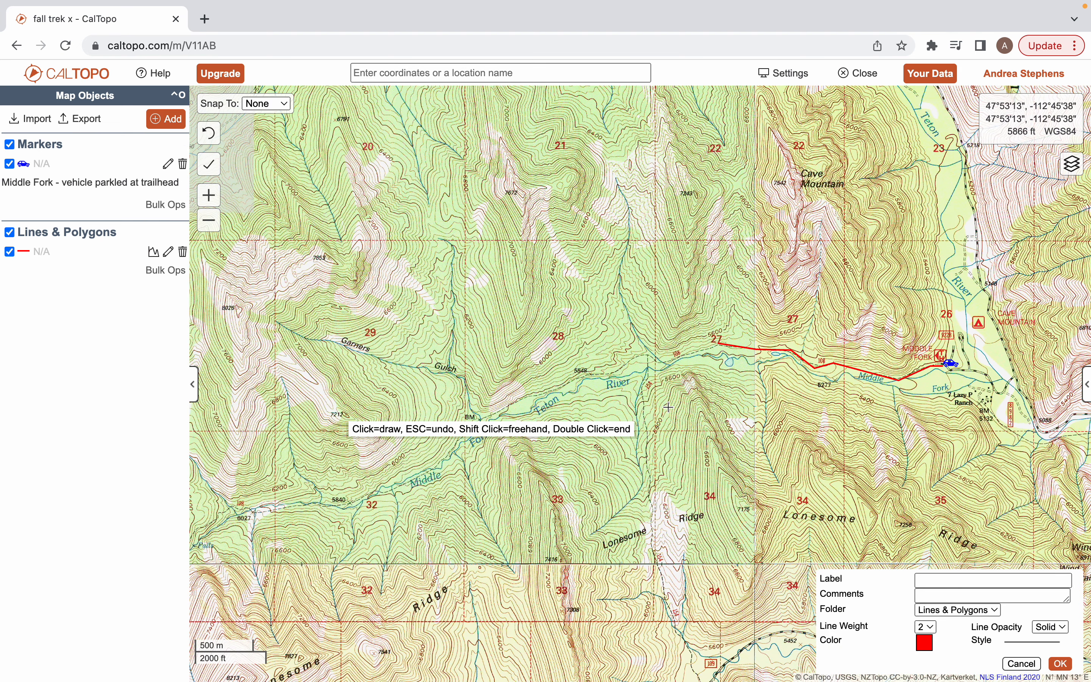
click(715, 350)
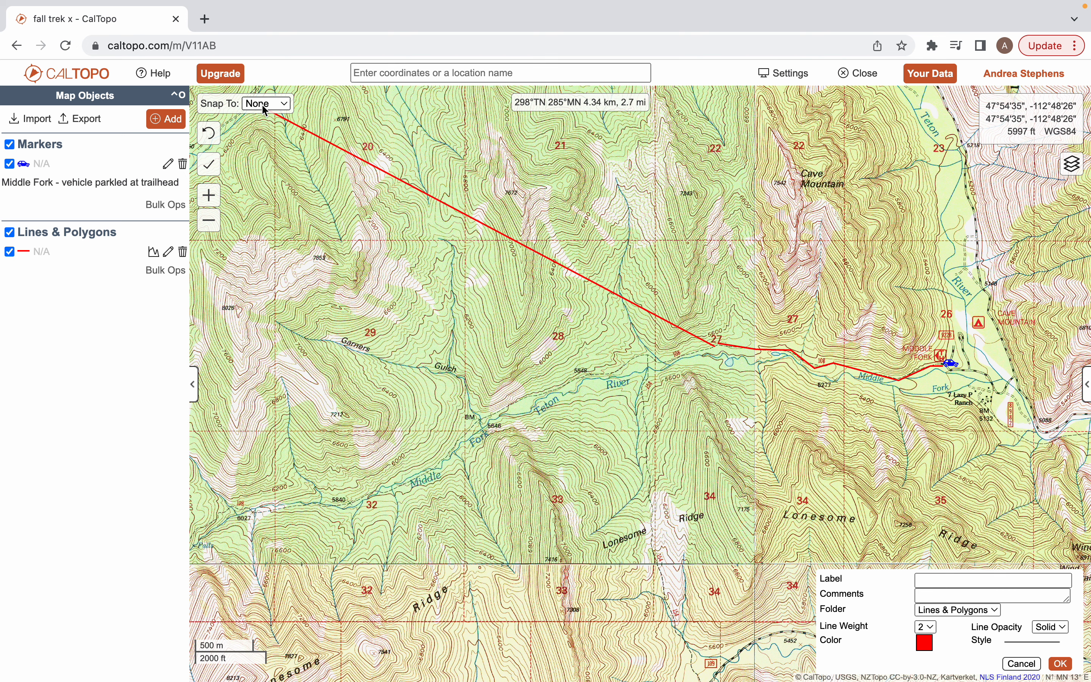
click(286, 107)
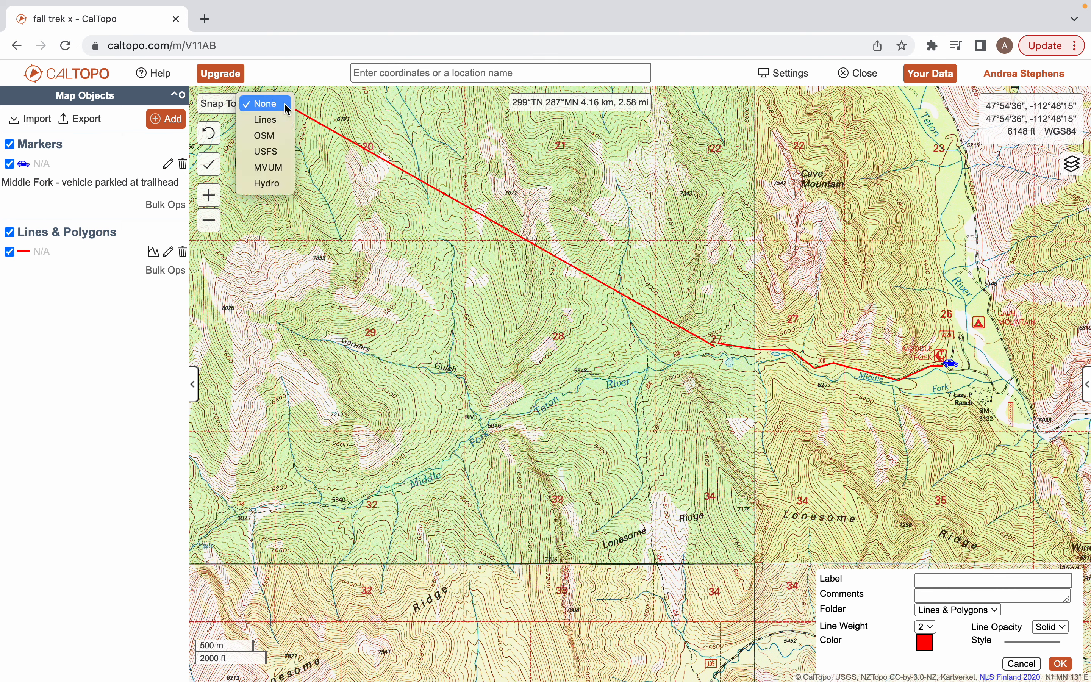
click(280, 152)
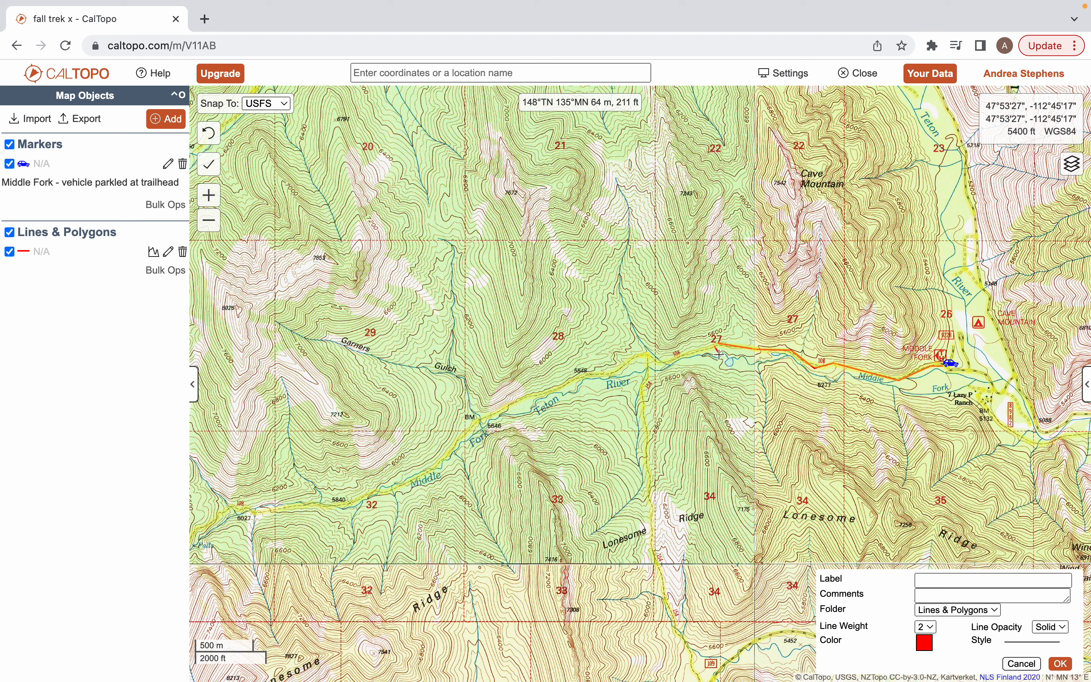
Trace the second line west along the USFS trail over Route Creek Pass to the creek valley beyond, and finish it
mouse_move(714, 349)
mouse_down()
mouse_move(645, 355)
mouse_move(493, 408)
mouse_move(432, 459)
mouse_move(222, 521)
mouse_move(567, 426)
mouse_move(667, 362)
mouse_up()
click(220, 517)
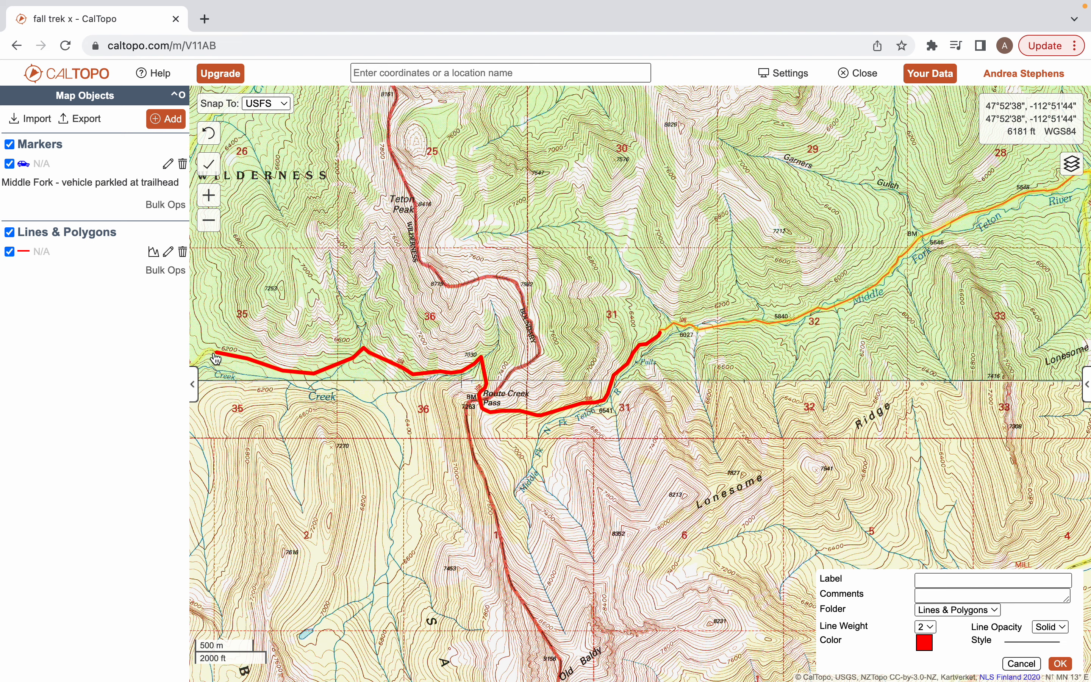
key(Return)
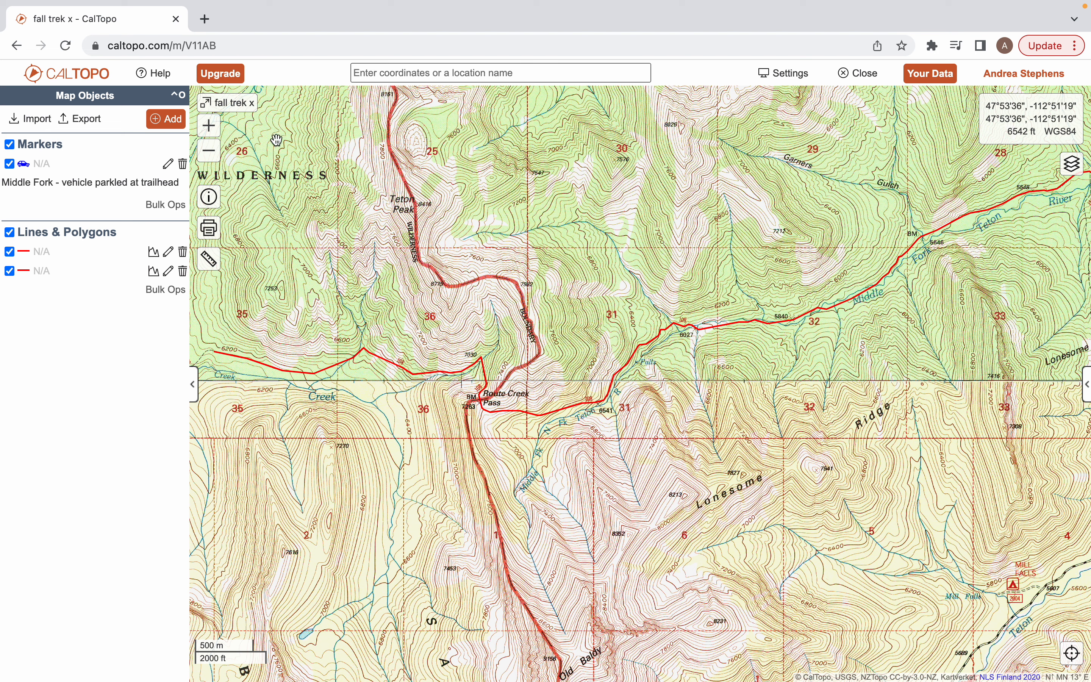
Draw a blue line snapped to Hydro from the 6027 trail junction northwest up the creek to its head east of Teton Peak
click(177, 122)
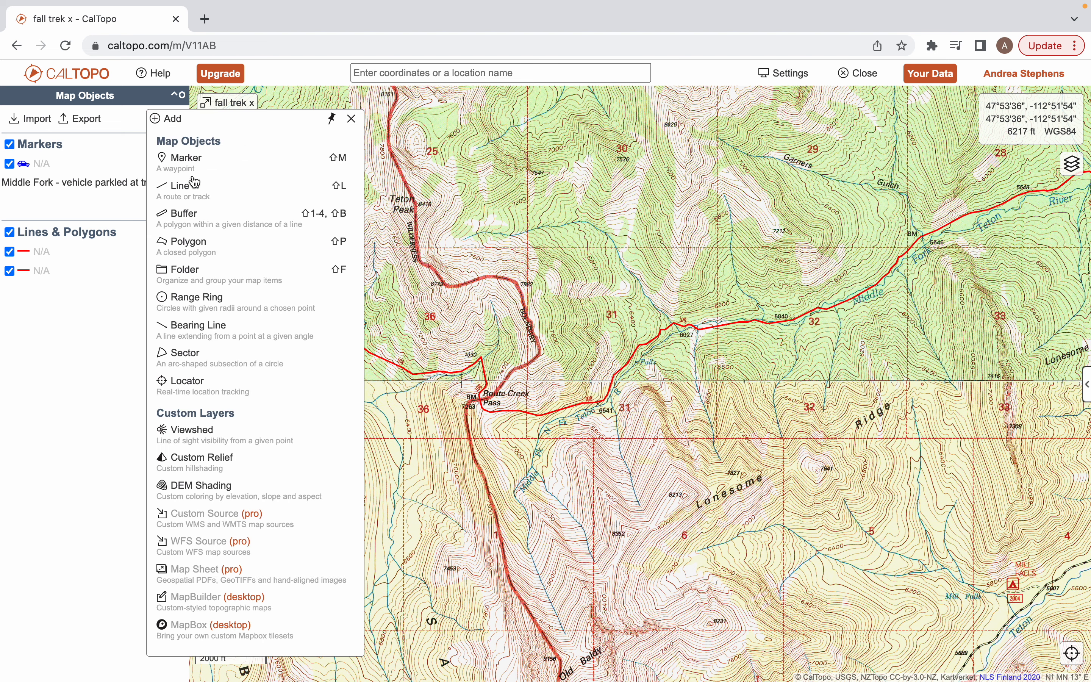
click(183, 193)
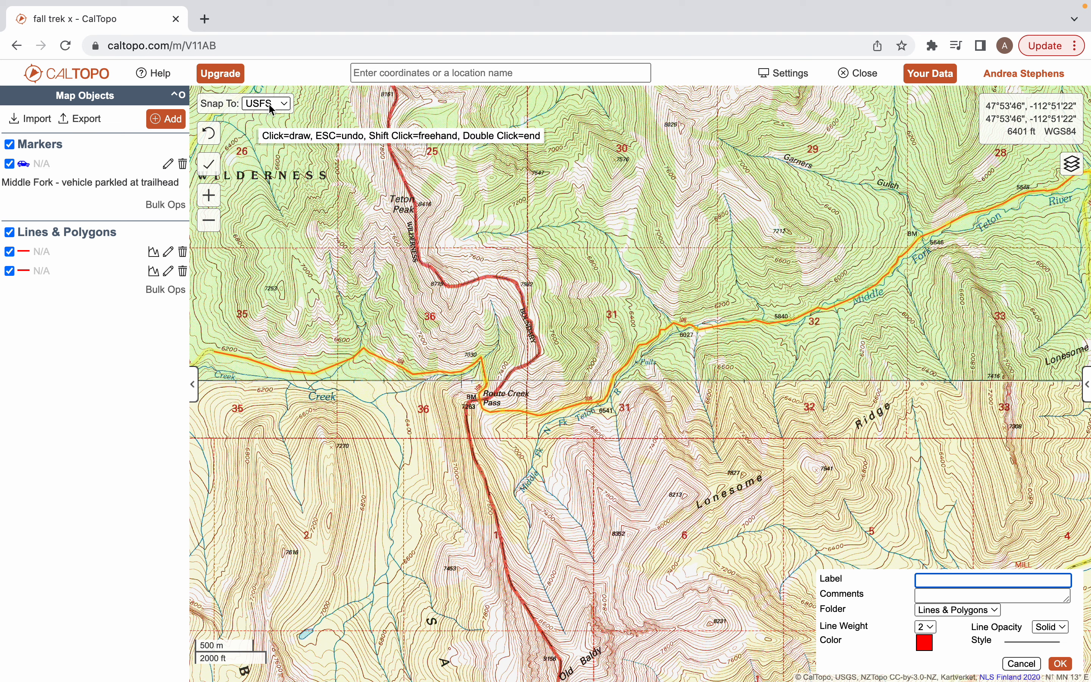
click(284, 107)
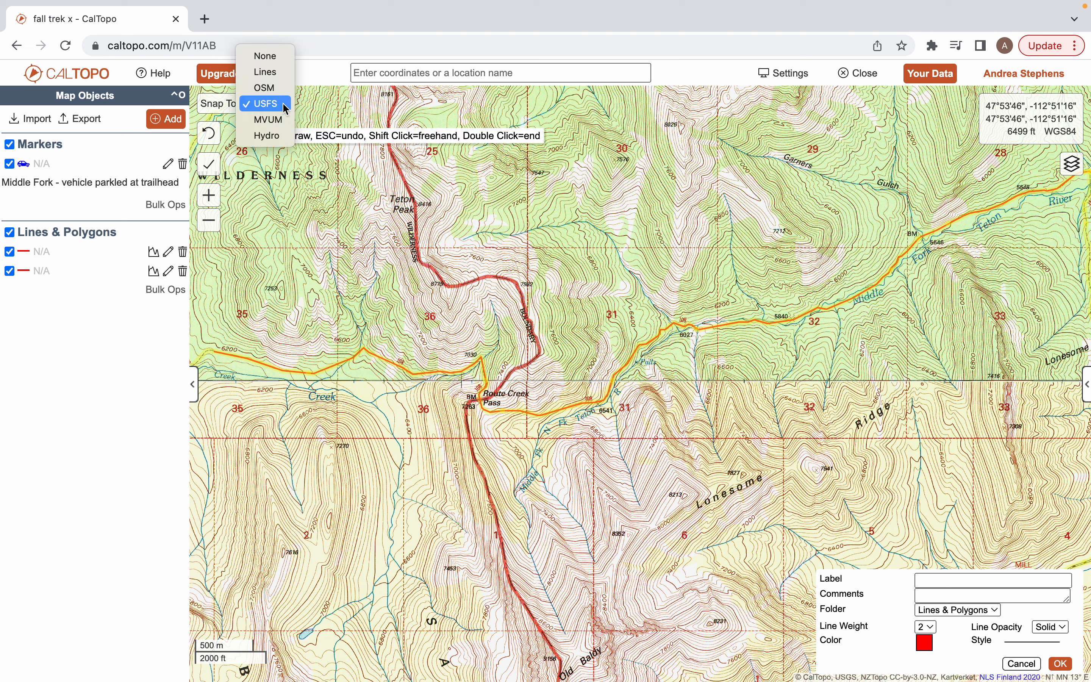
click(277, 137)
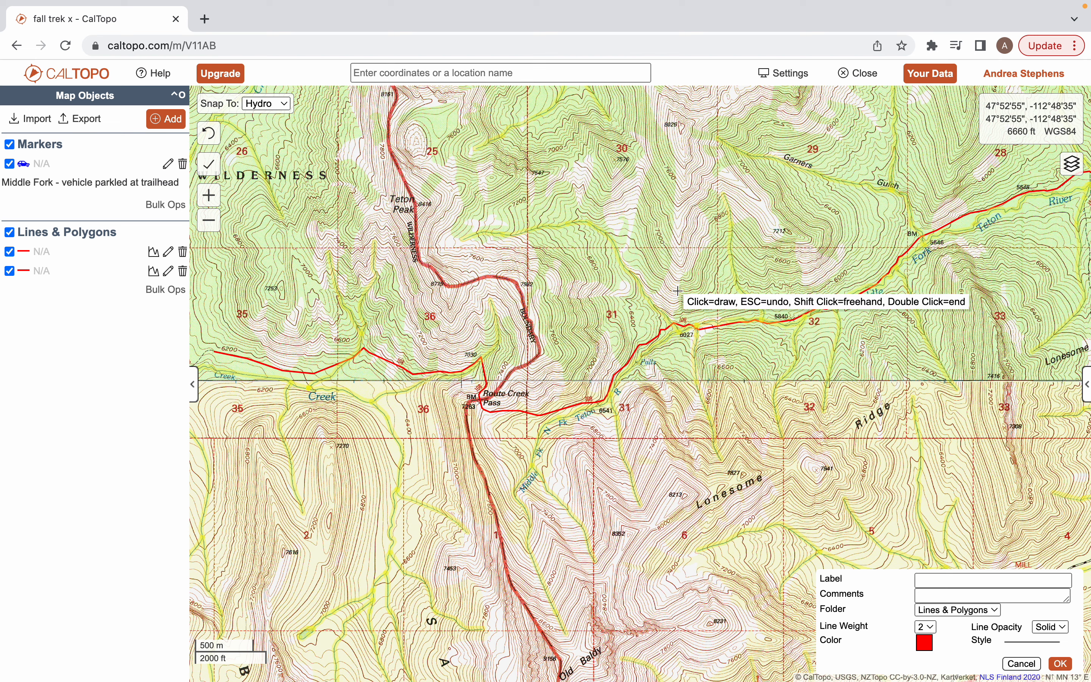
click(924, 642)
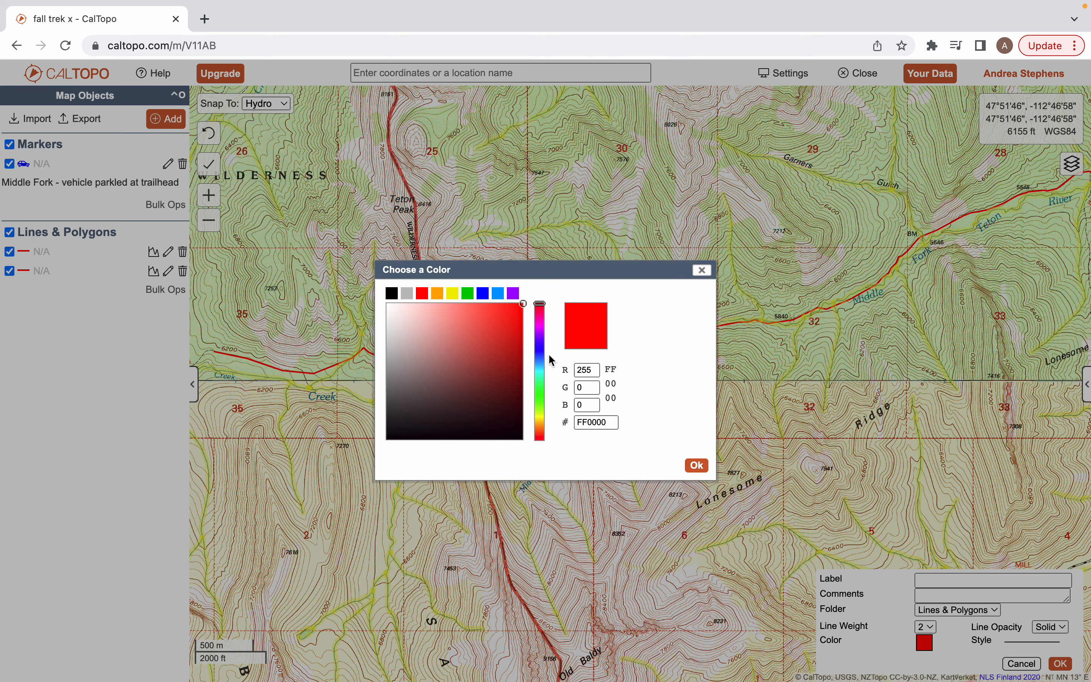
click(483, 293)
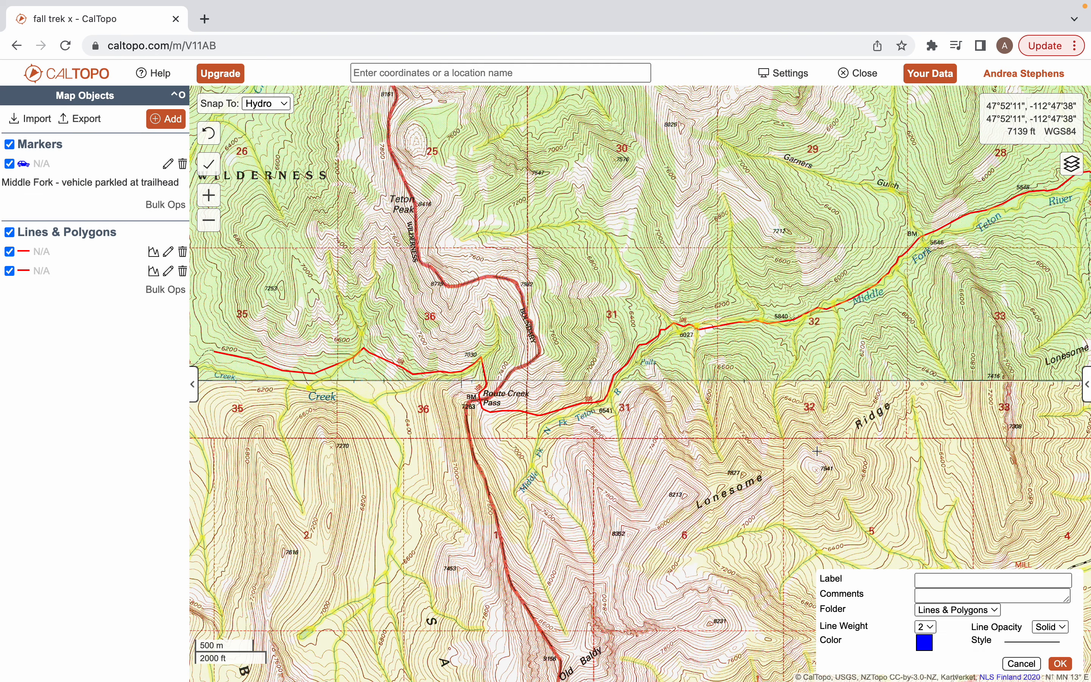
click(676, 323)
double_click(464, 241)
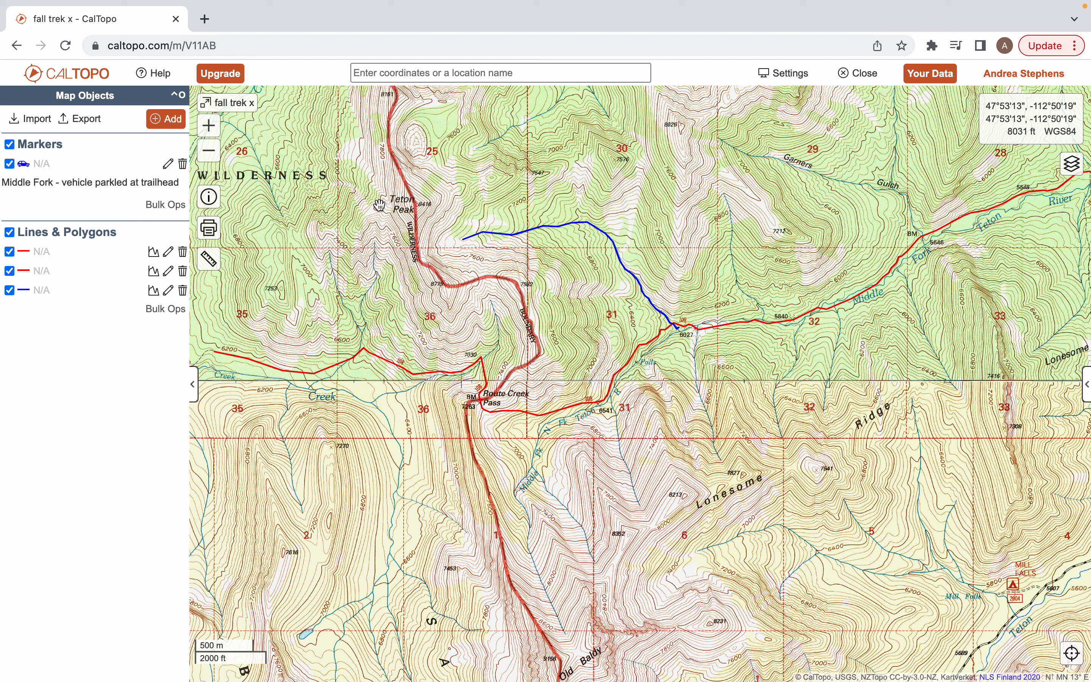
Draw another blue line with snapping set to None, from the 6027 trail junction north up the ridge to the 8025 summit
click(166, 119)
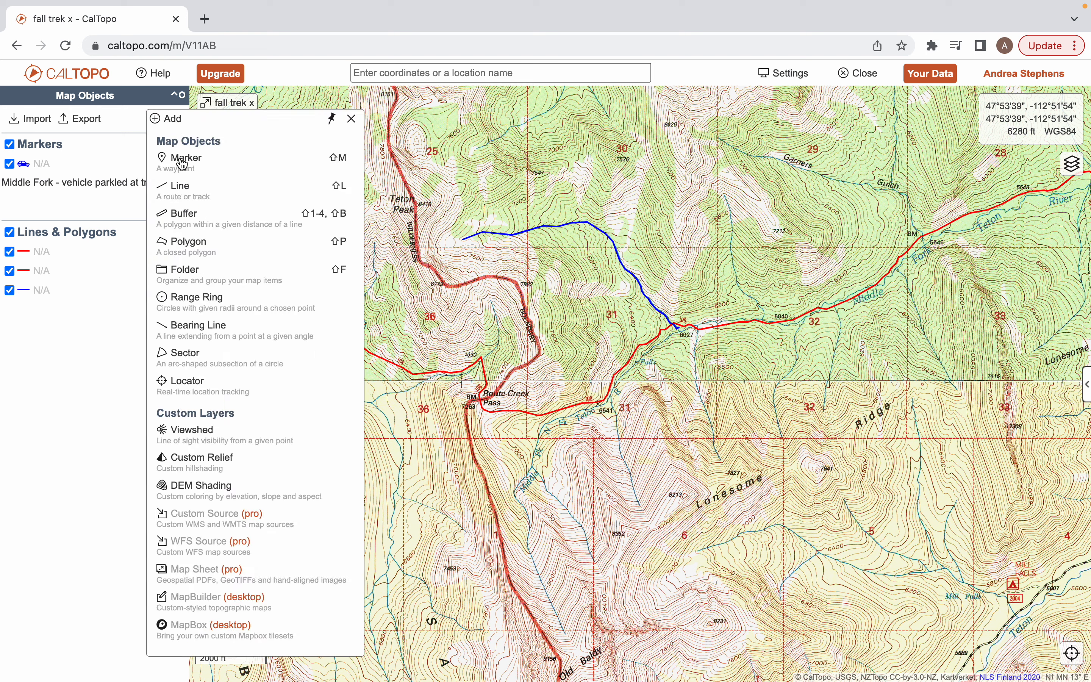
click(180, 191)
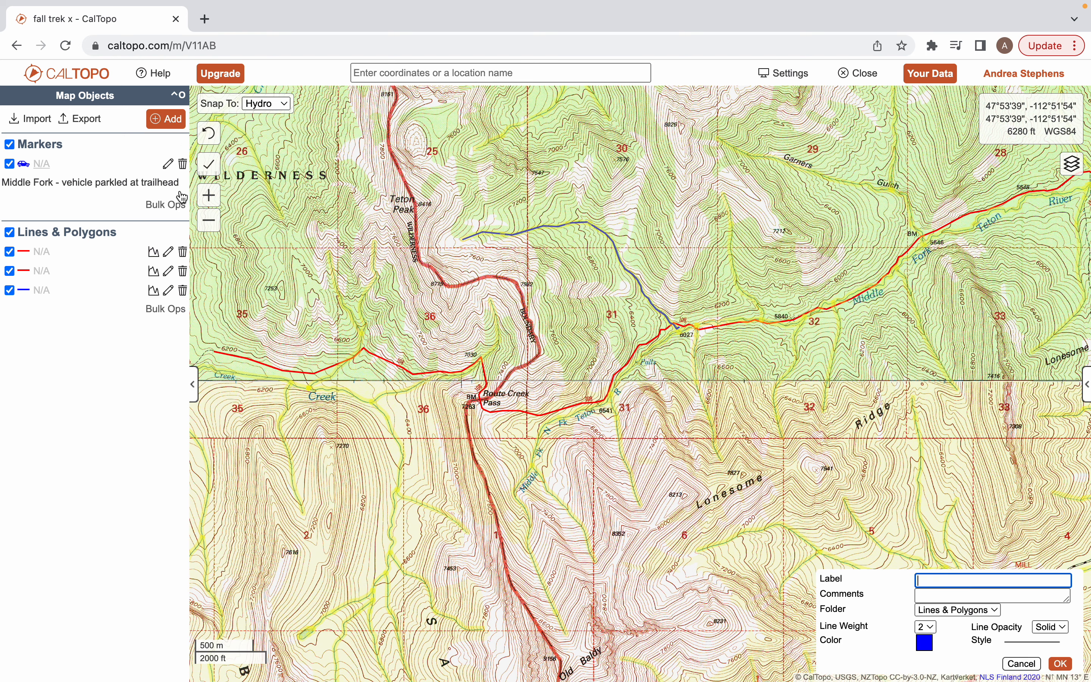
click(285, 104)
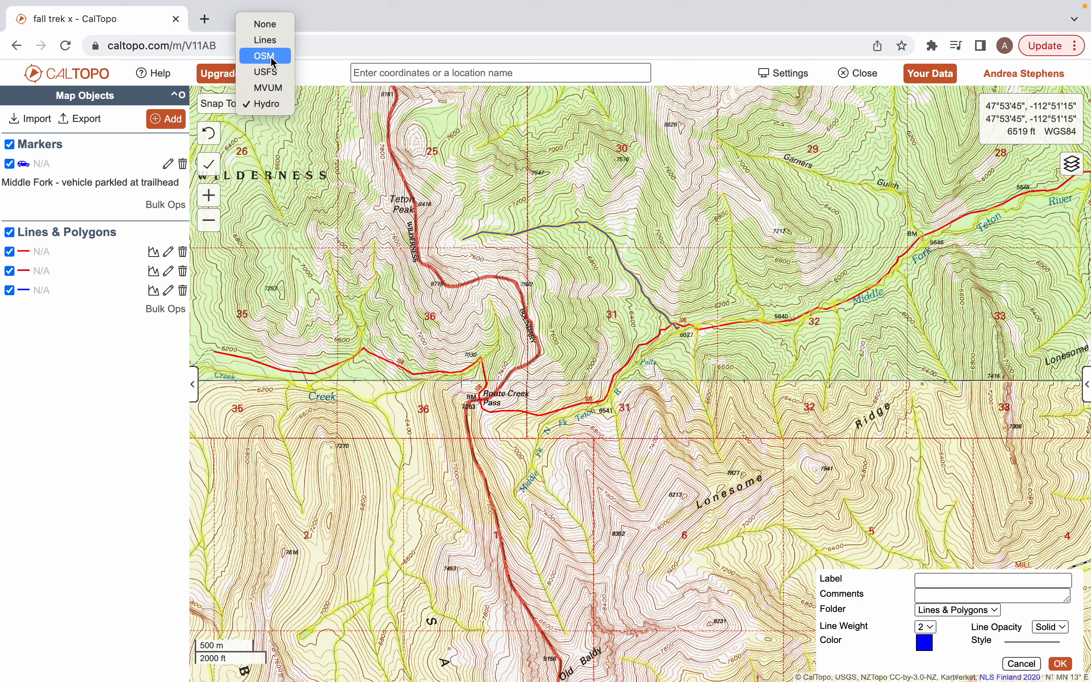
click(266, 24)
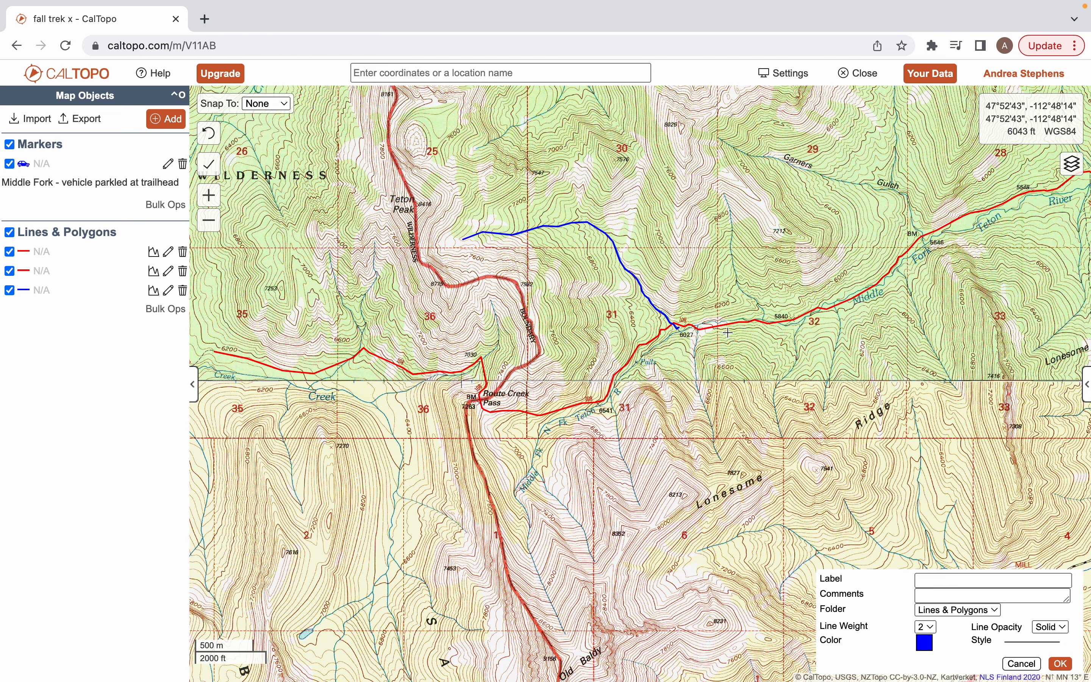
click(682, 324)
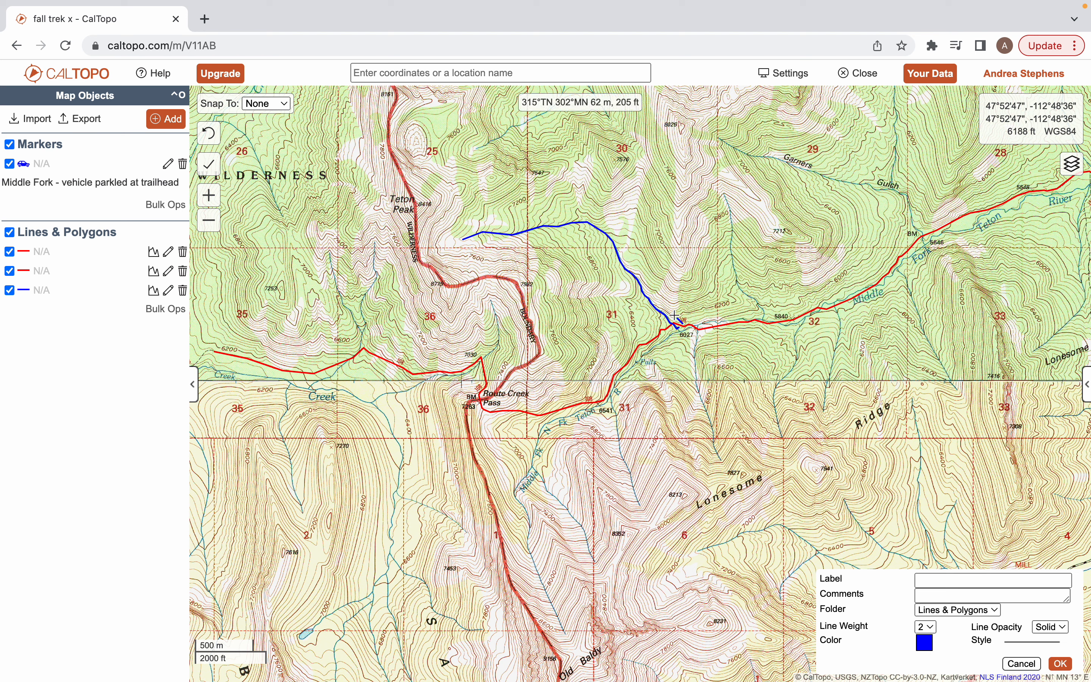
click(672, 305)
click(676, 285)
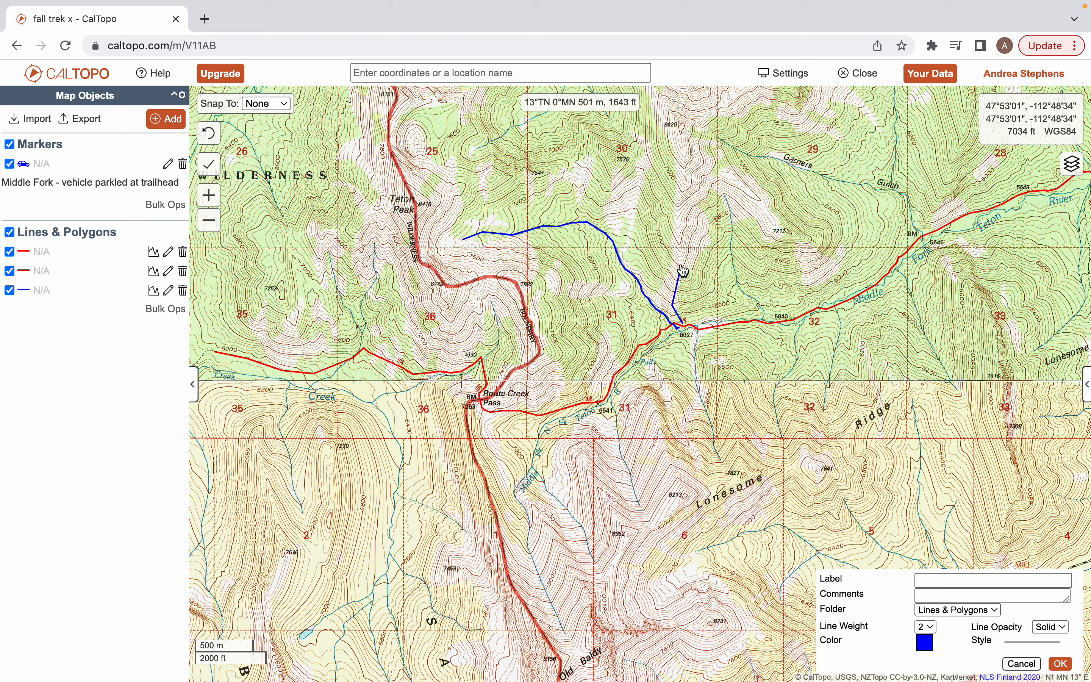
click(680, 266)
click(677, 219)
click(686, 190)
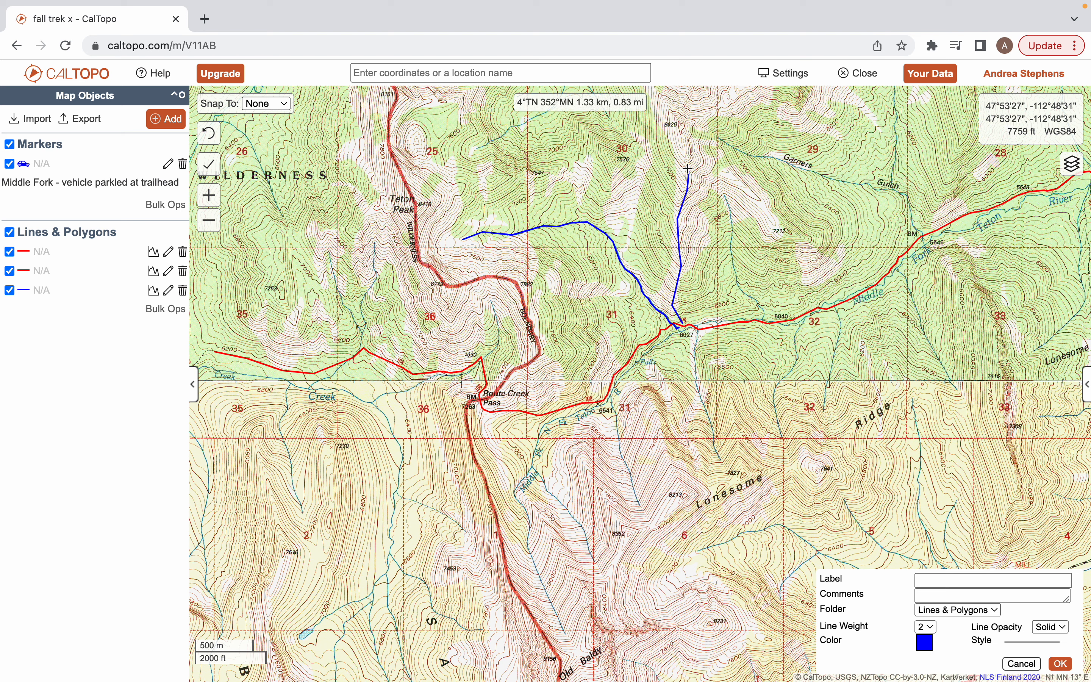
double_click(680, 125)
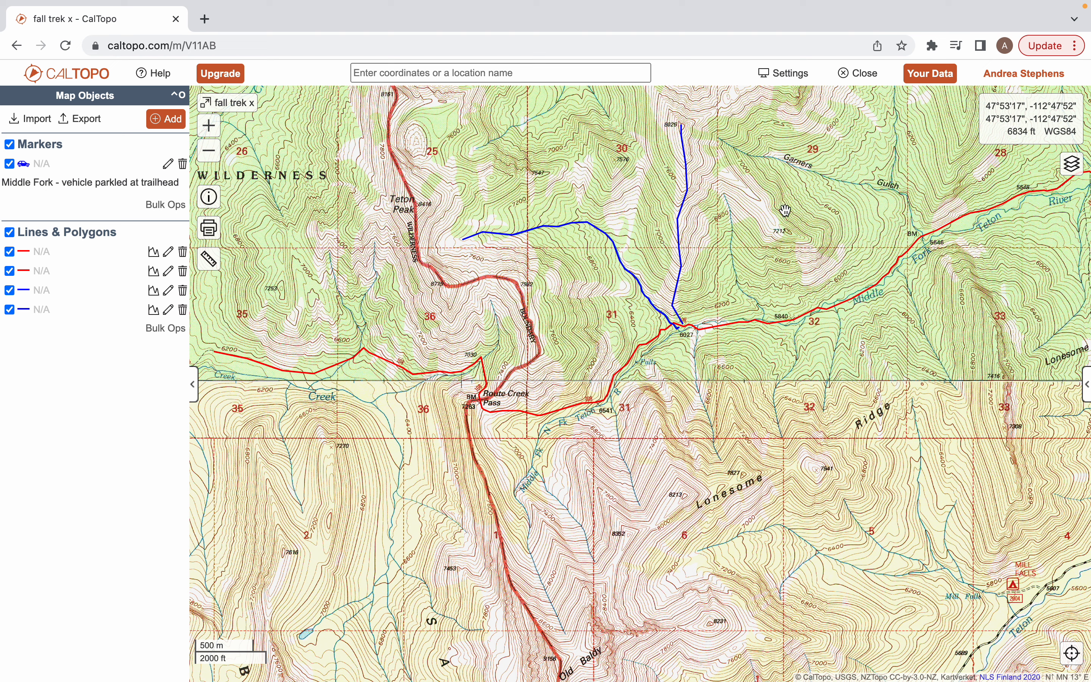
Examine the elevation profile of the long red route over Route Creek Pass
click(811, 313)
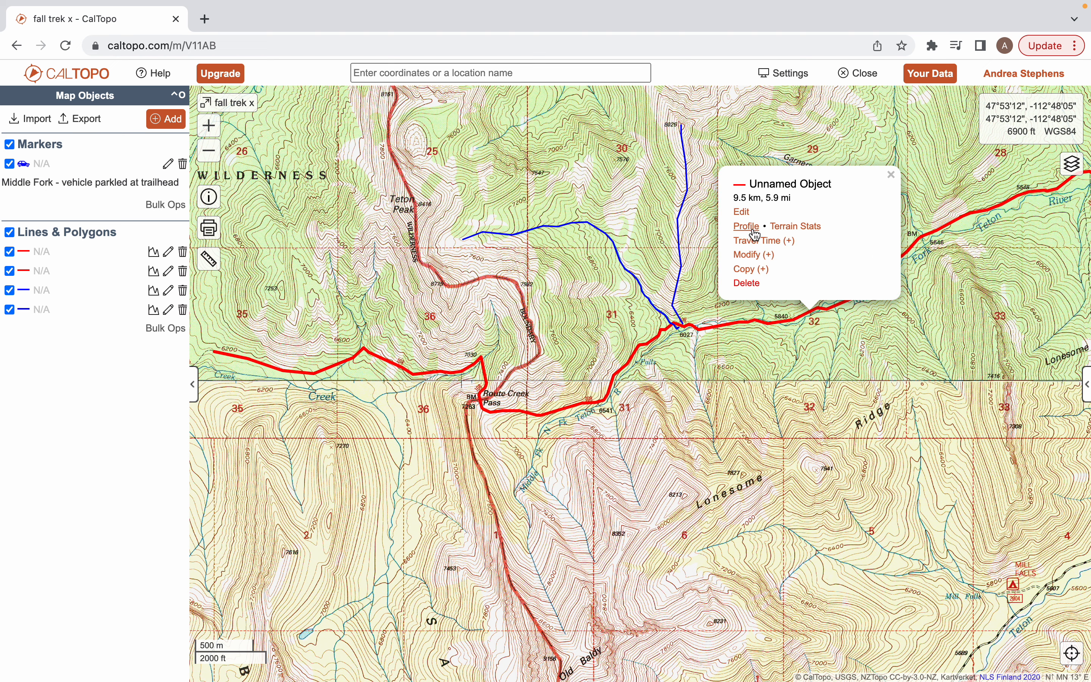
click(749, 227)
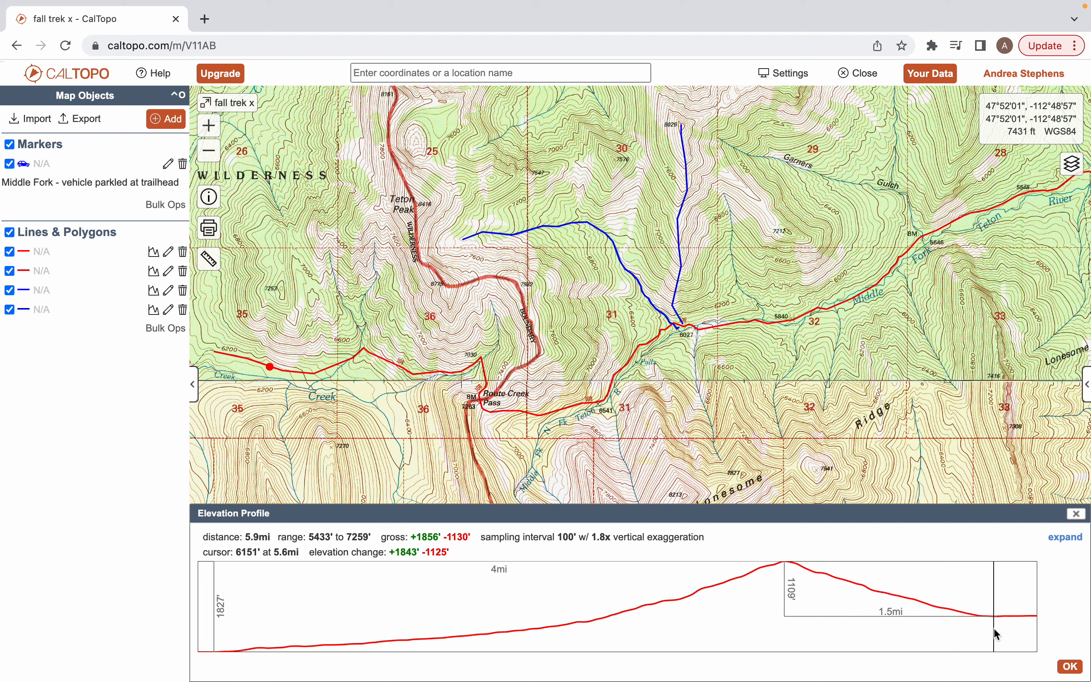
click(1070, 666)
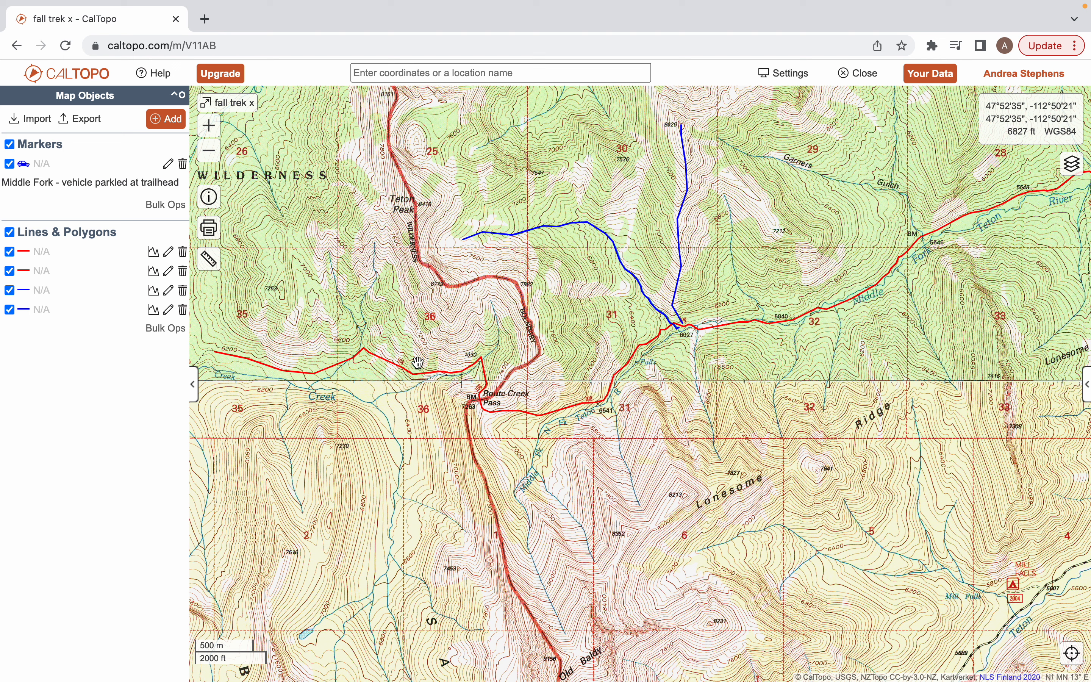
Reverse the direction of the long red route over Route Creek Pass and check its elevation profile again
click(418, 374)
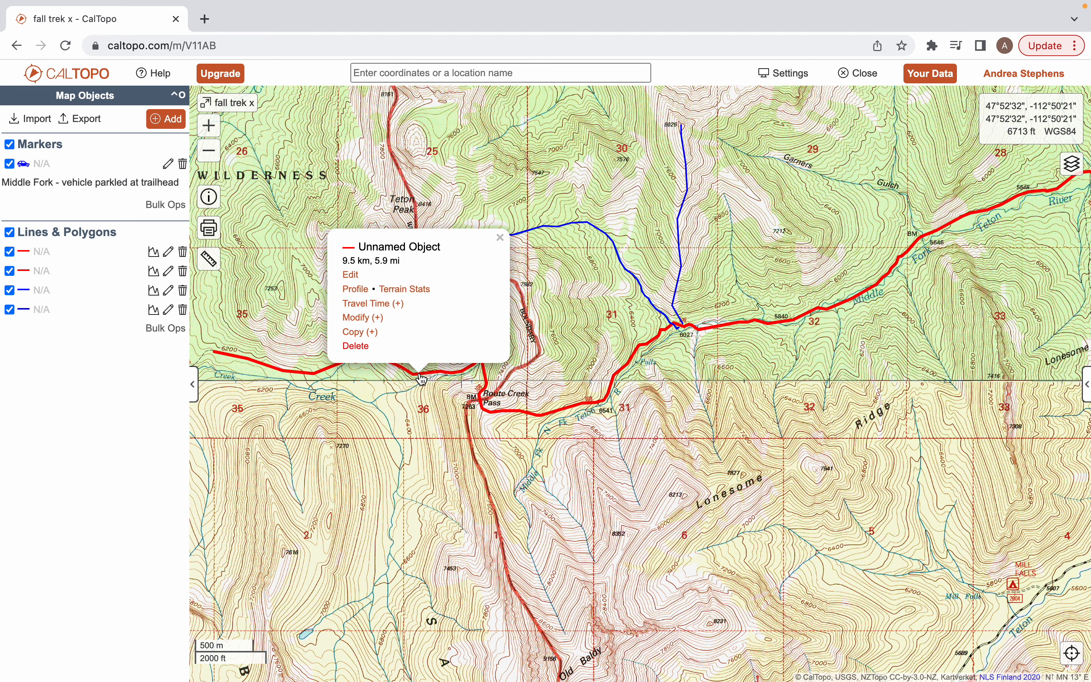
click(360, 318)
click(371, 276)
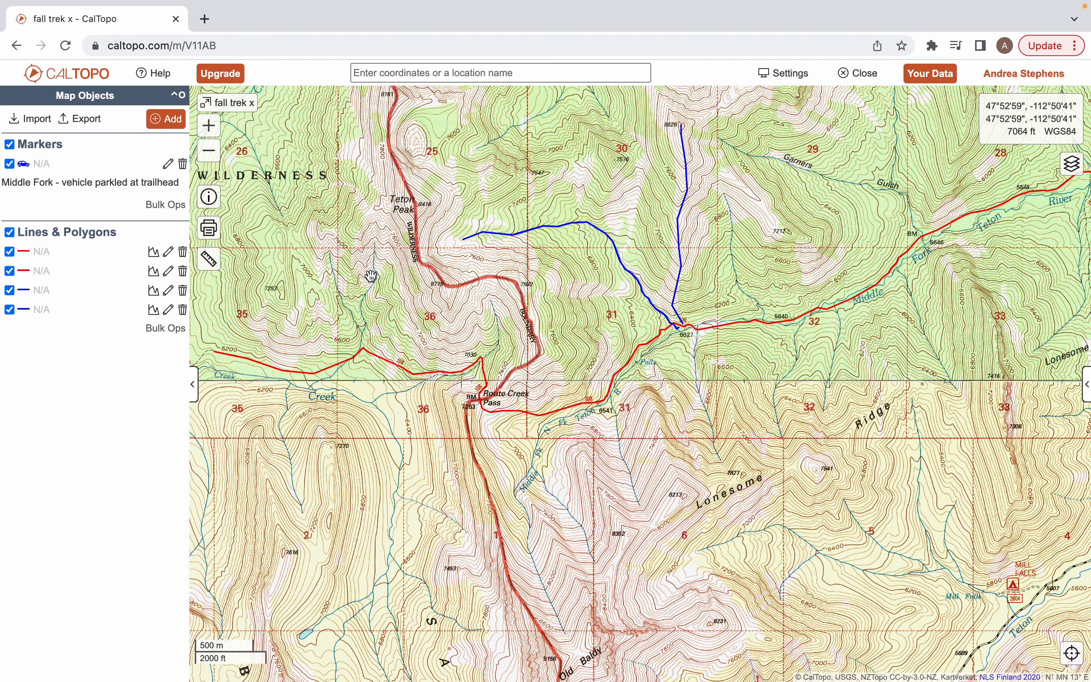
click(382, 360)
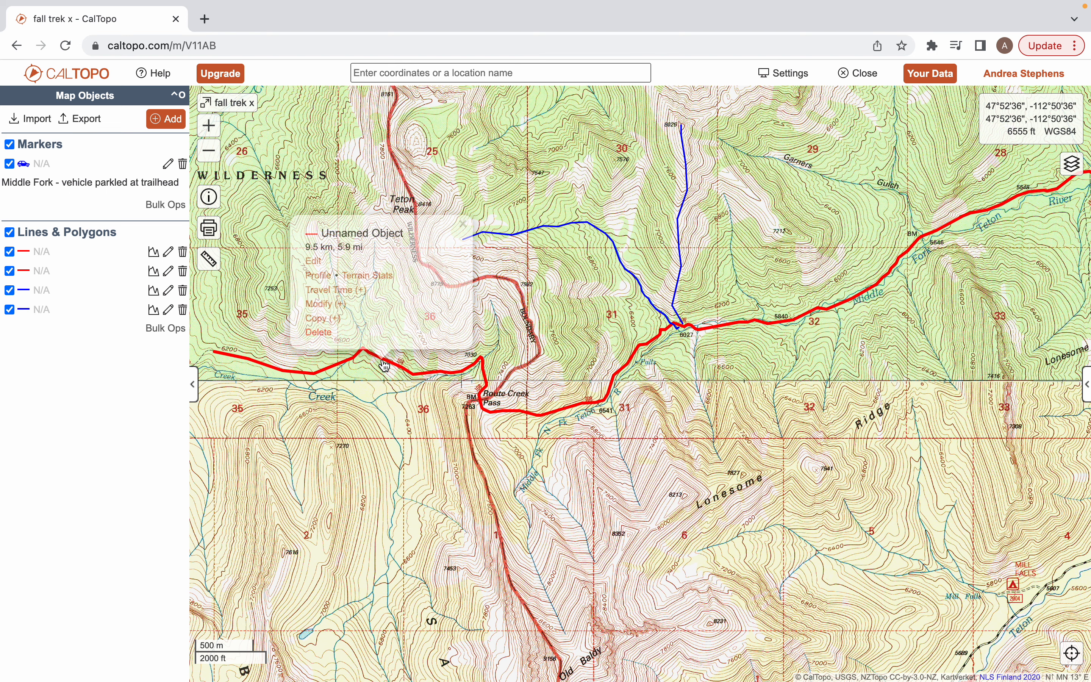
click(318, 275)
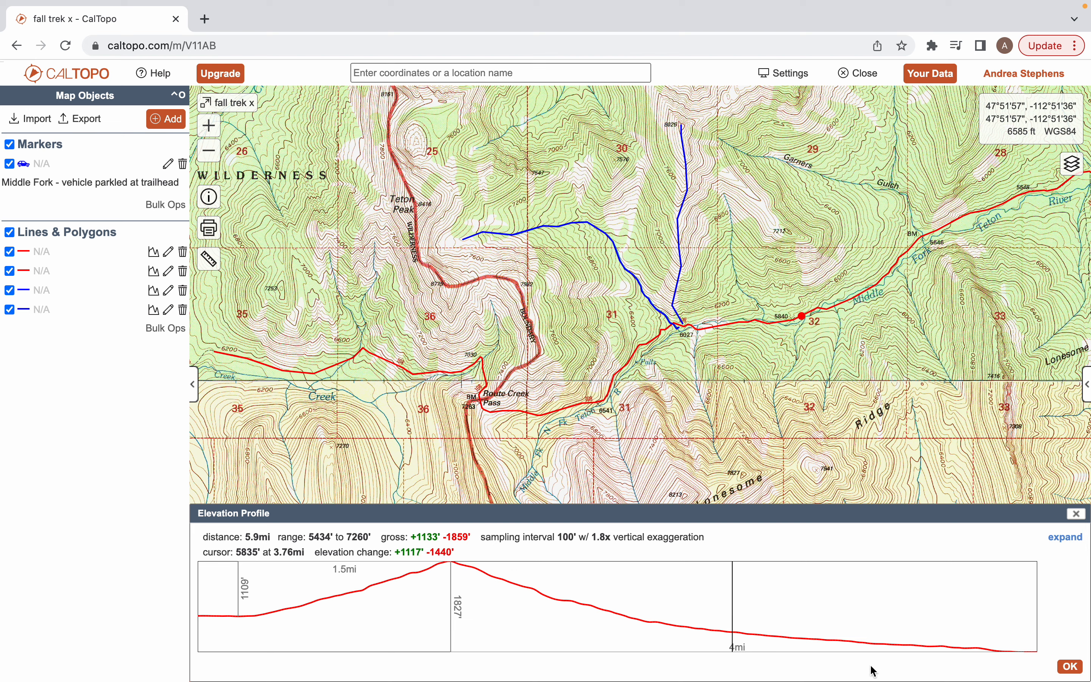
click(1077, 514)
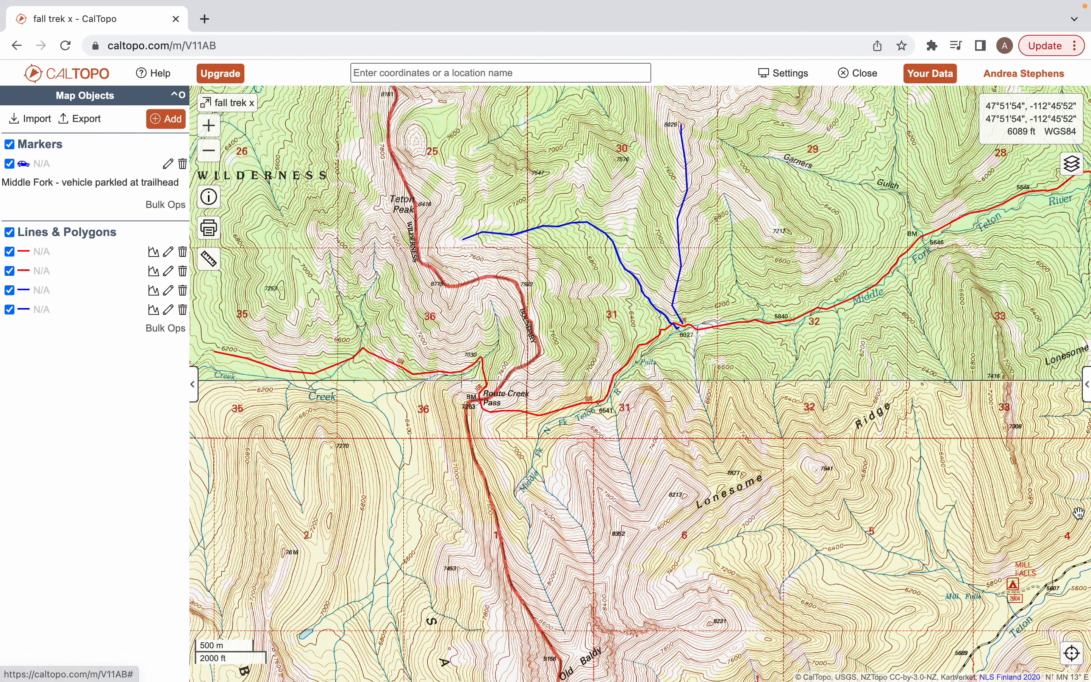
Extend the long red route about 1.6 km from its western end southwest along the trail to Ninemile Park, and finish it
click(594, 402)
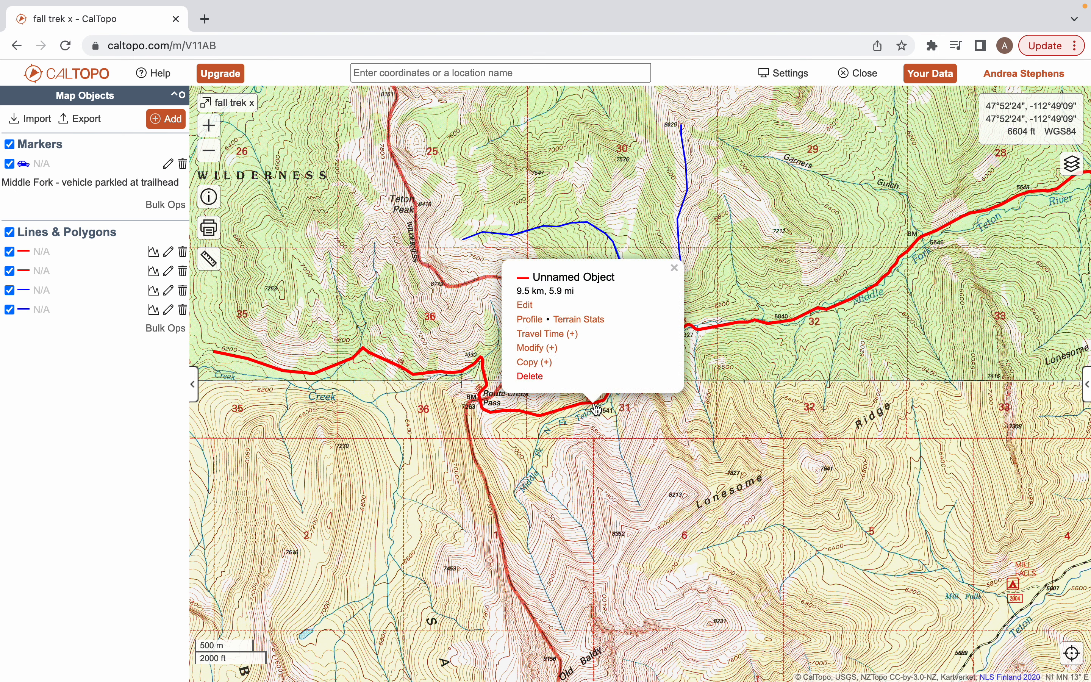
click(536, 348)
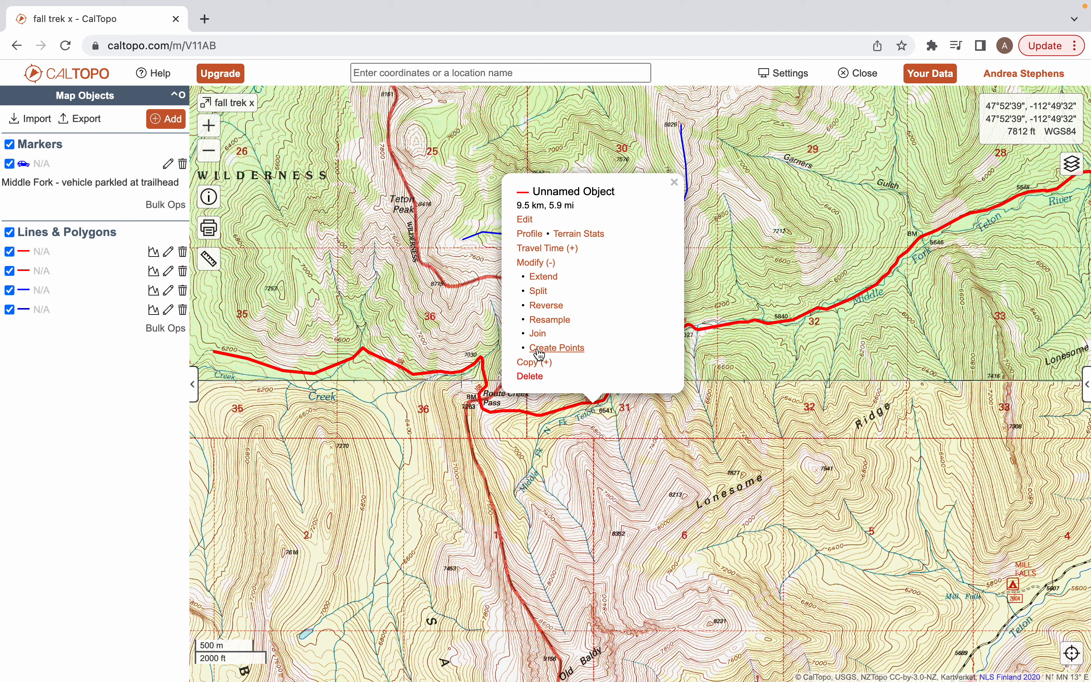
click(554, 282)
drag(257, 400, 517, 434)
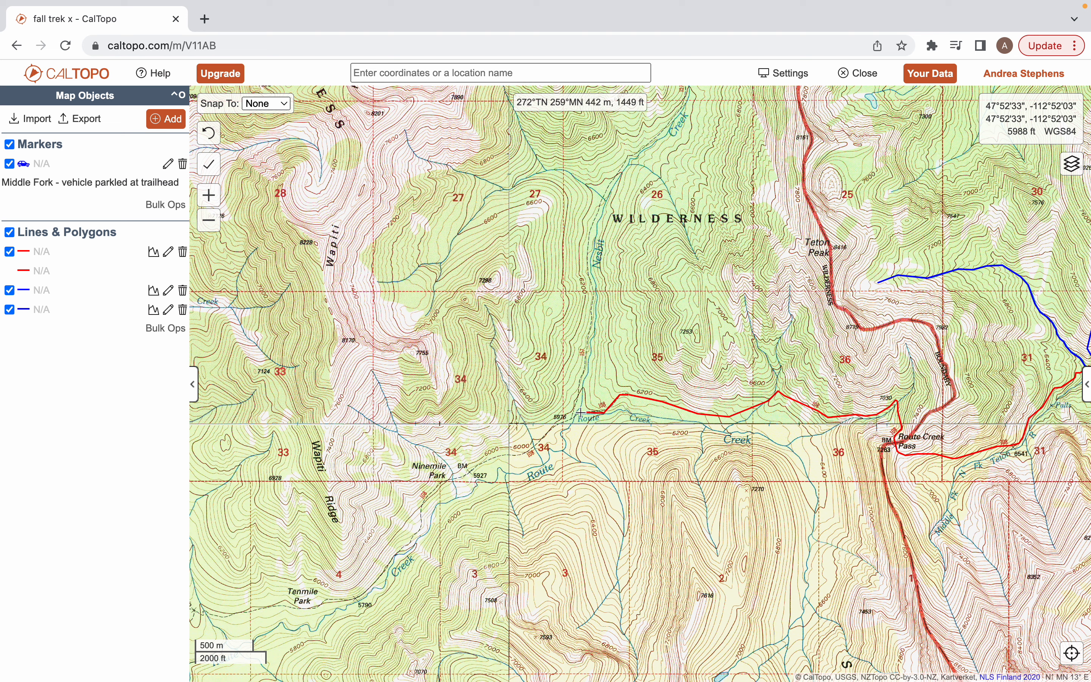
click(522, 456)
click(500, 455)
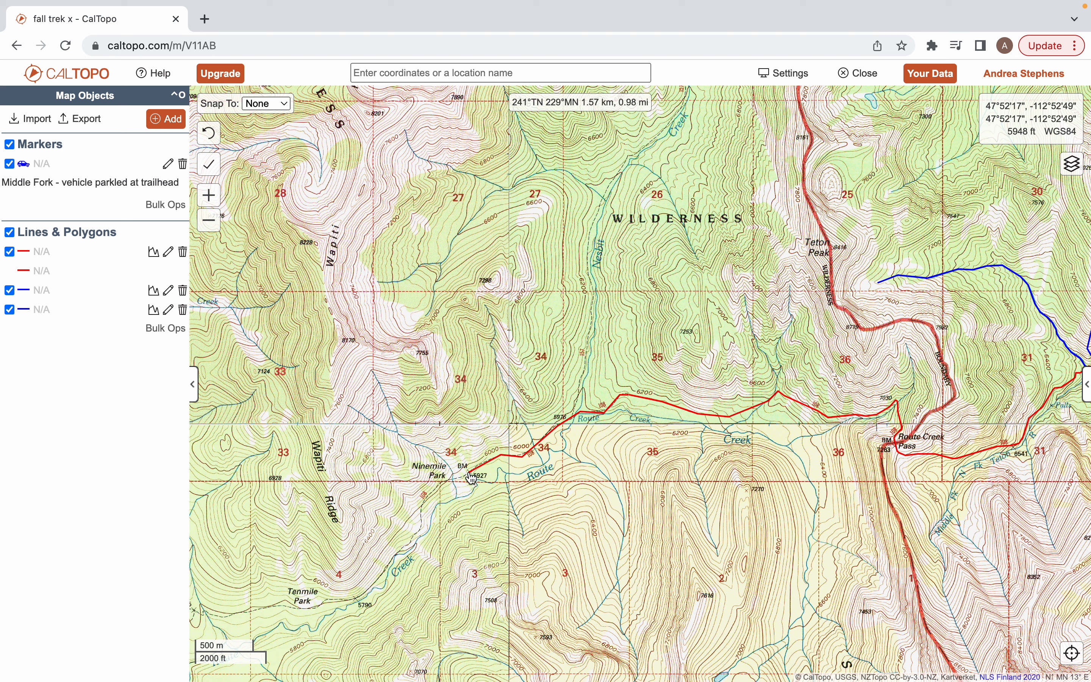
double_click(467, 475)
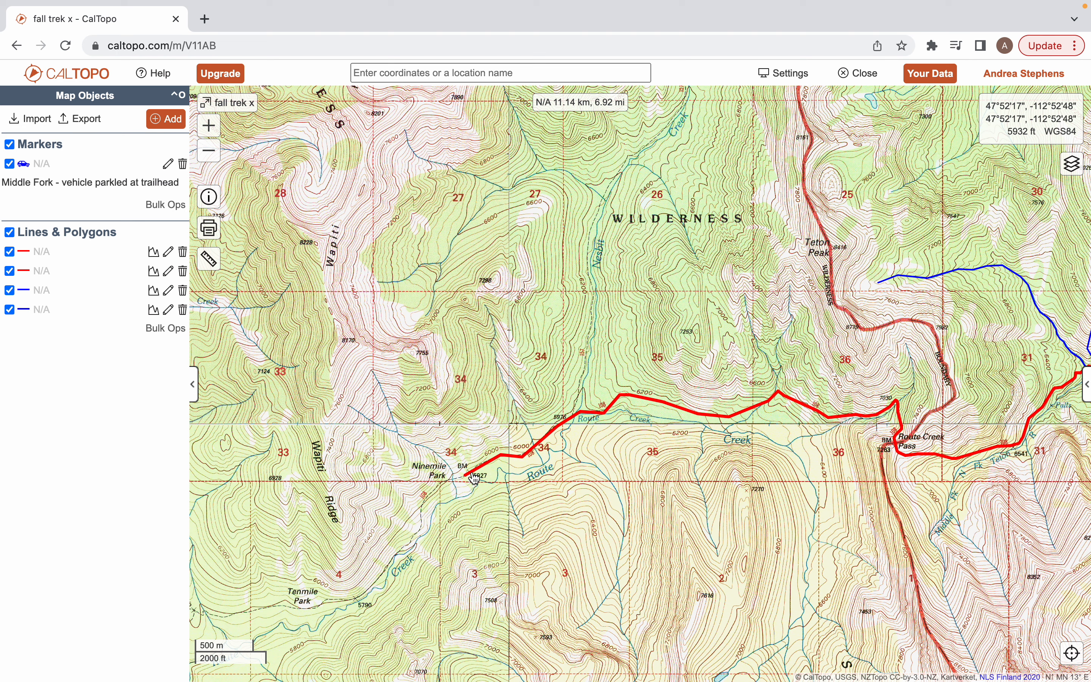
Draw a red polygon of about 1.89 km² around the high ground of northern Wapiti Ridge, with snapping set to None
click(165, 118)
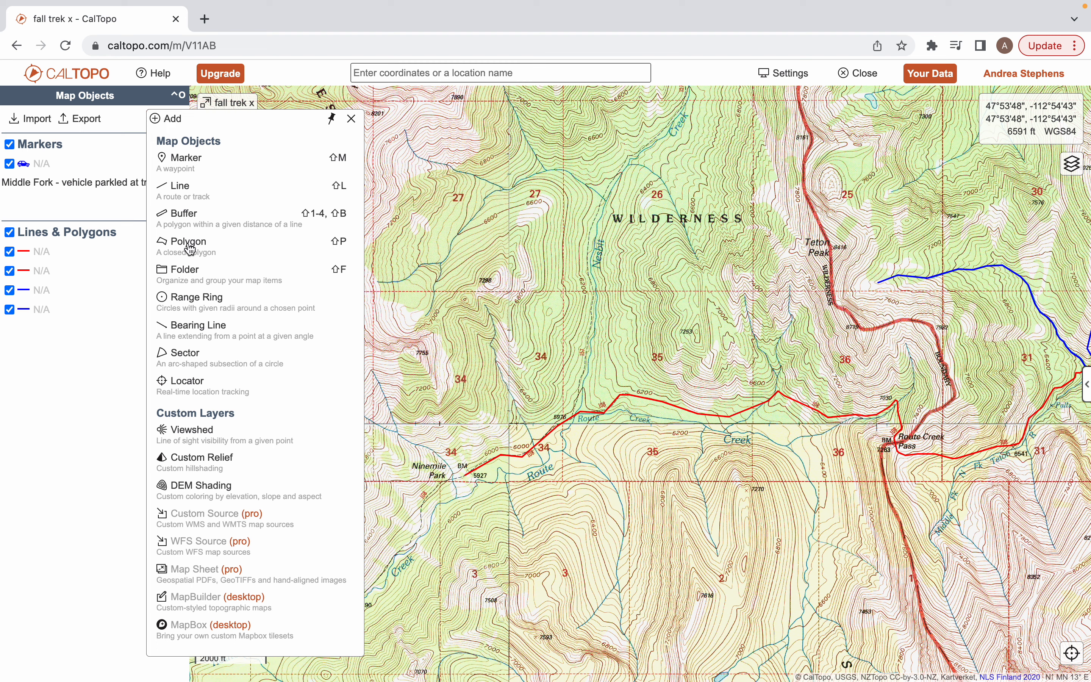
click(189, 246)
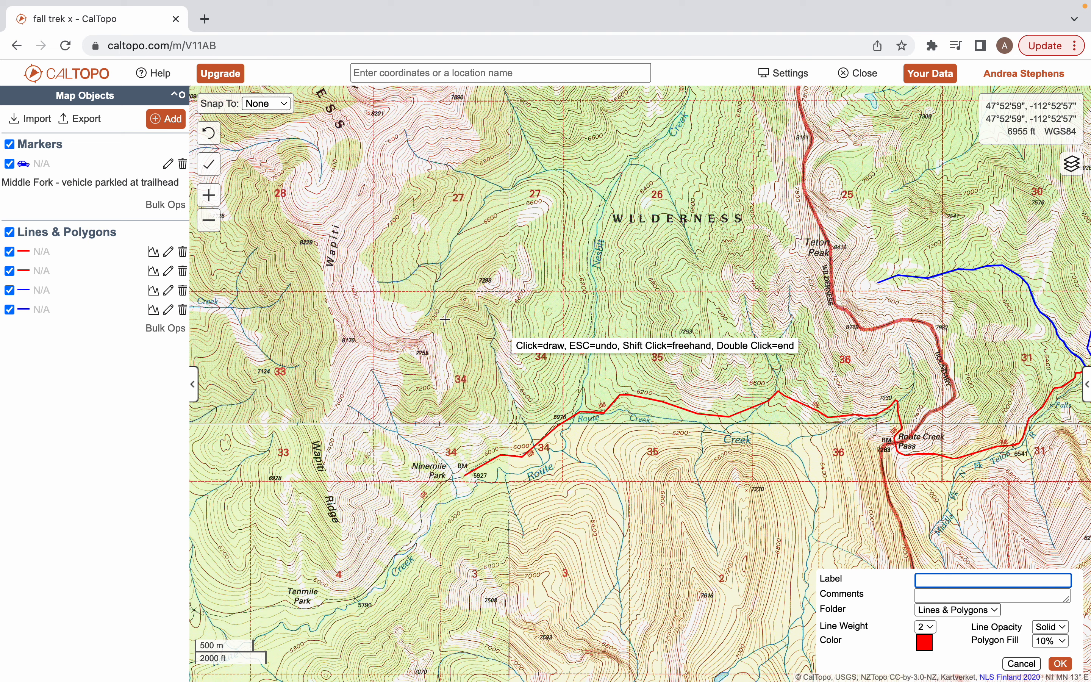
click(427, 321)
click(413, 309)
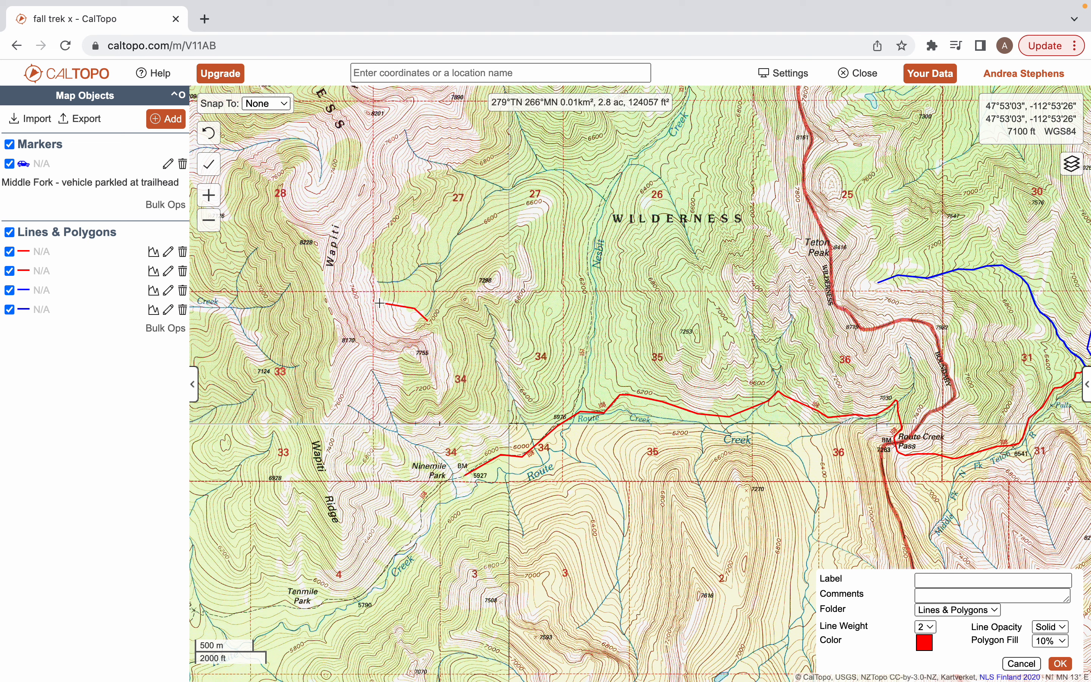
click(378, 300)
click(363, 259)
click(412, 179)
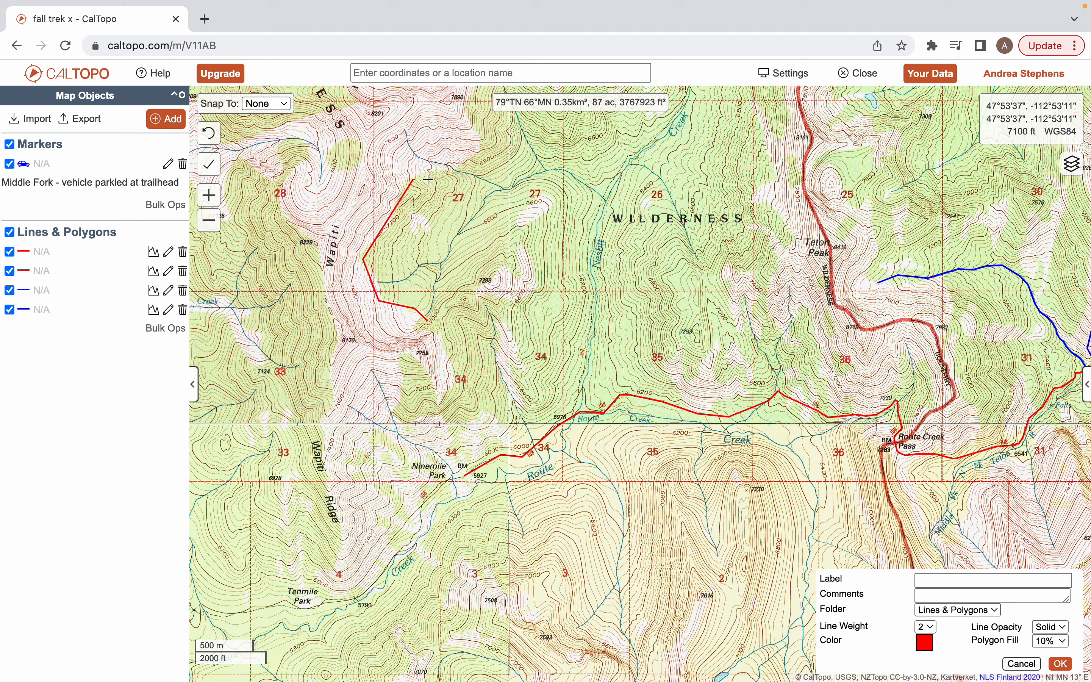
click(488, 146)
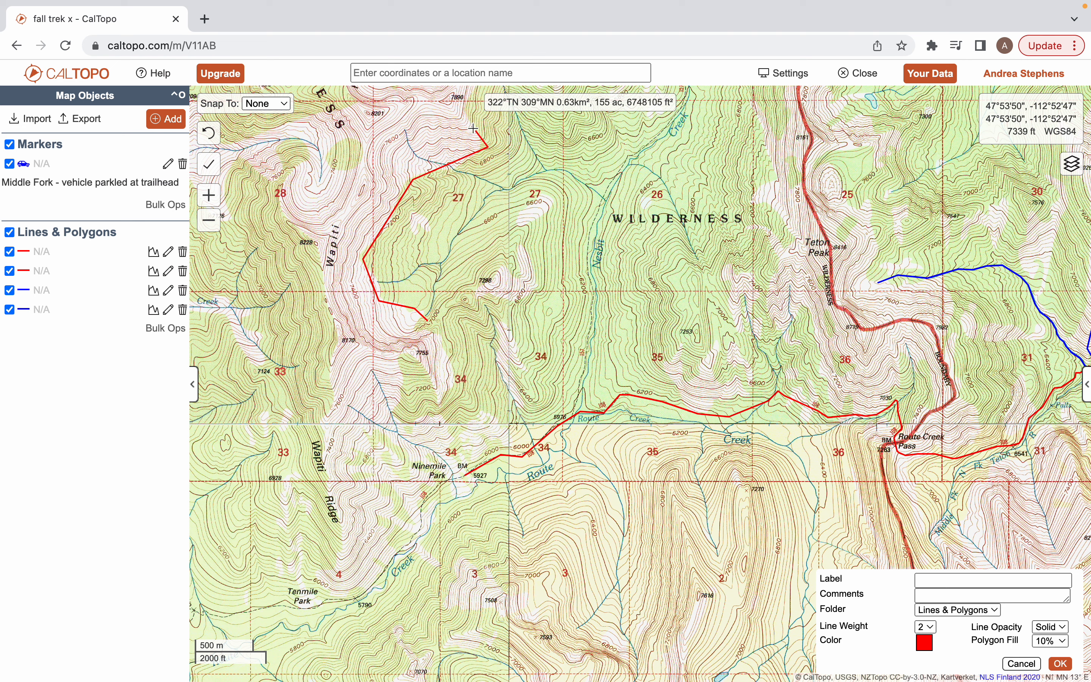
click(453, 96)
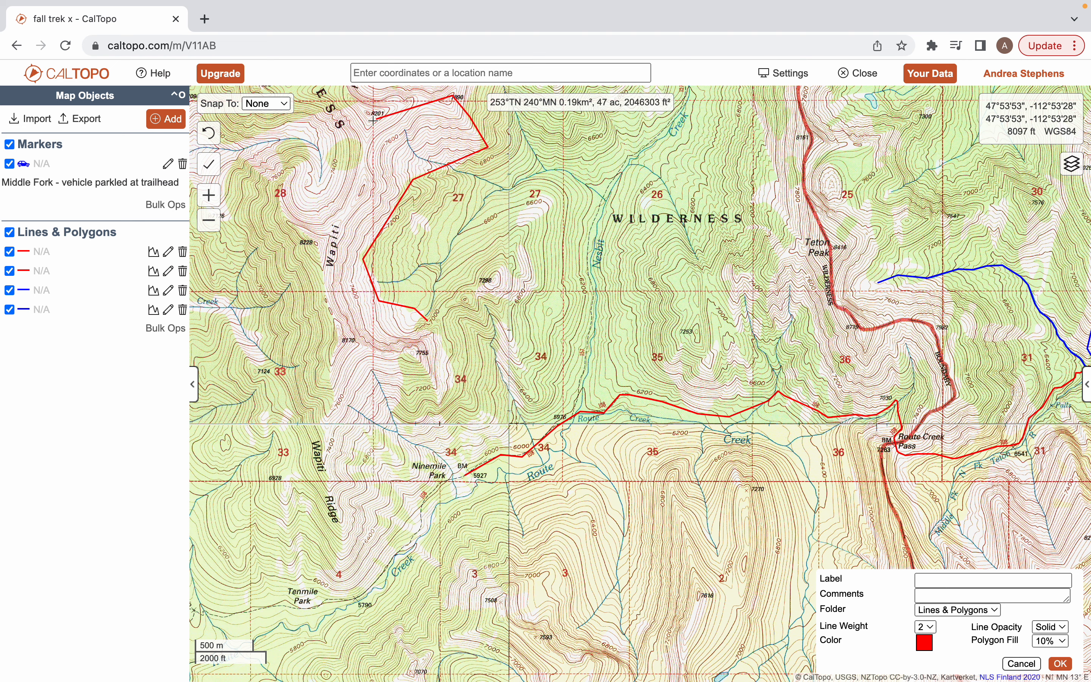
click(244, 144)
click(247, 171)
click(266, 177)
click(280, 164)
click(282, 150)
click(295, 144)
click(307, 154)
click(281, 189)
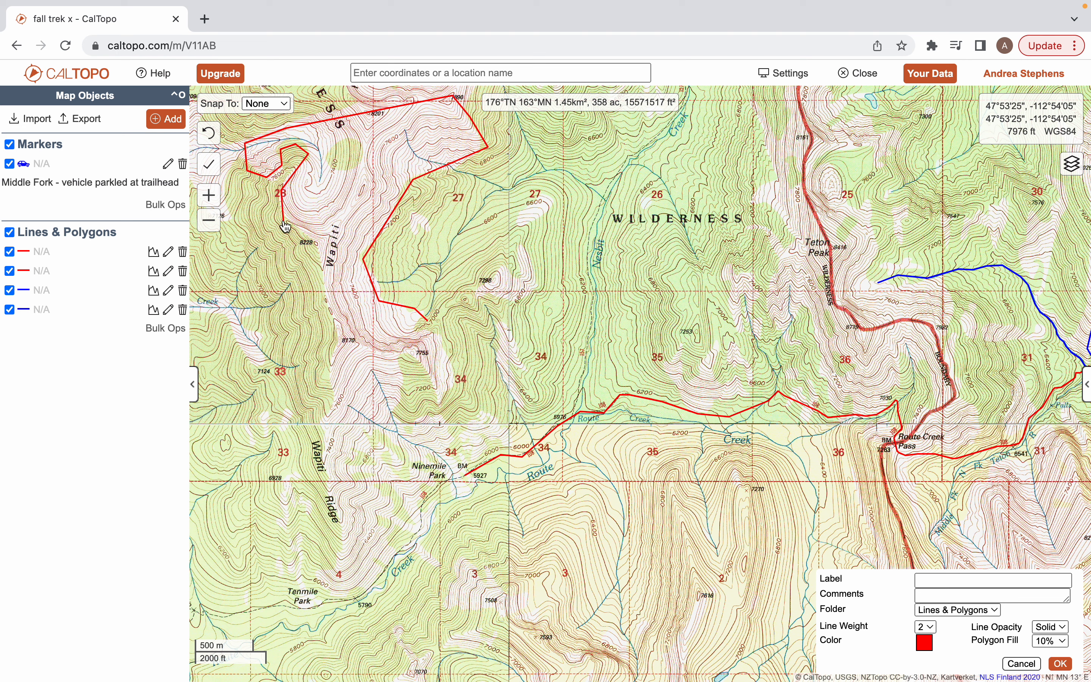
click(283, 220)
click(324, 270)
click(334, 324)
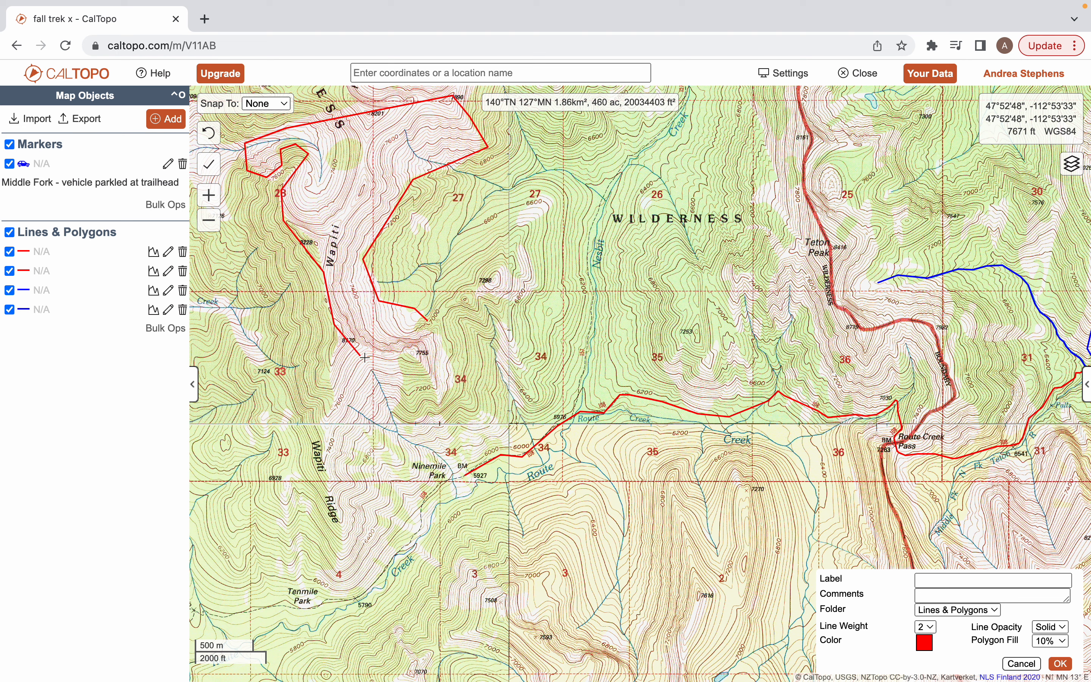
click(381, 354)
click(423, 339)
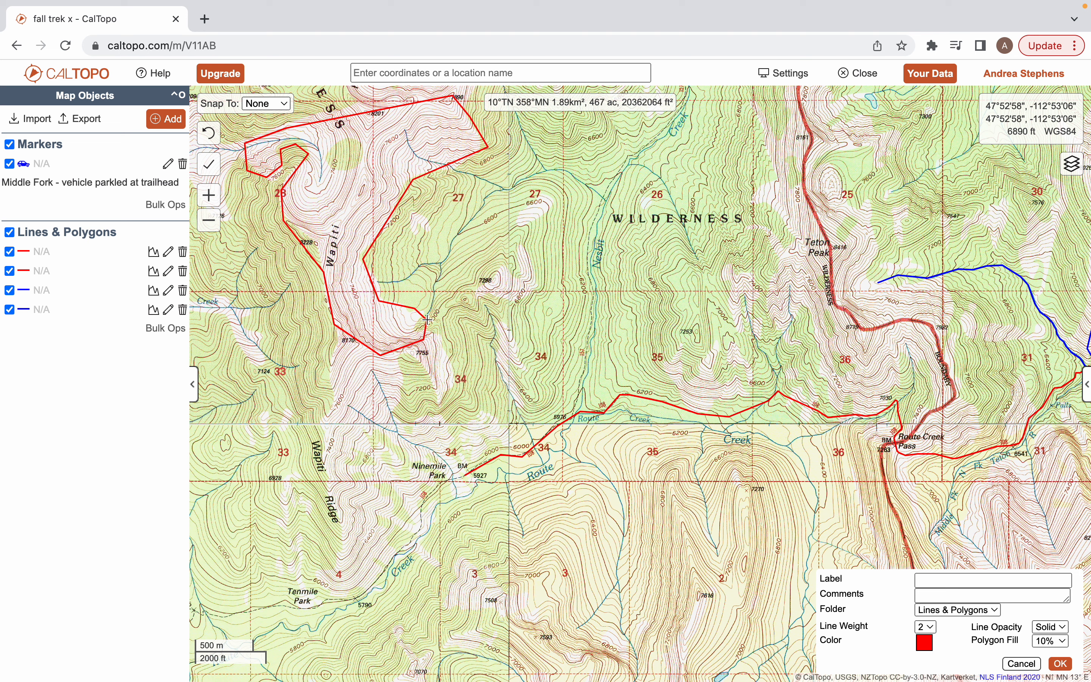
double_click(427, 320)
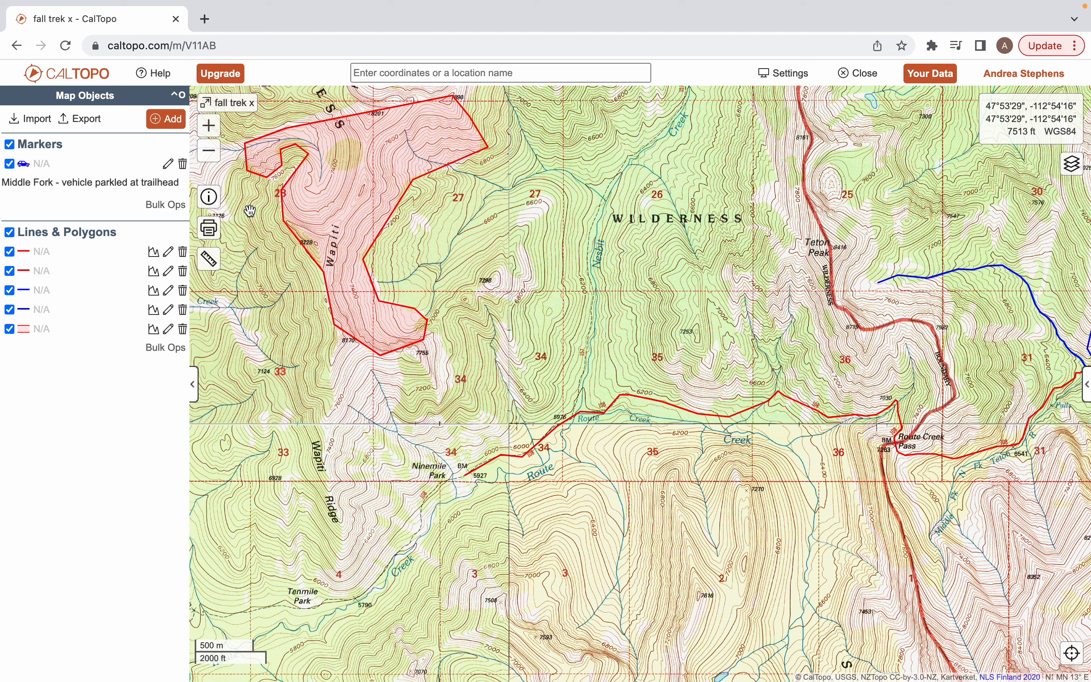
Open the map's print setup, shift the page frame east over Route Creek and set the page orientation to Landscape
click(209, 228)
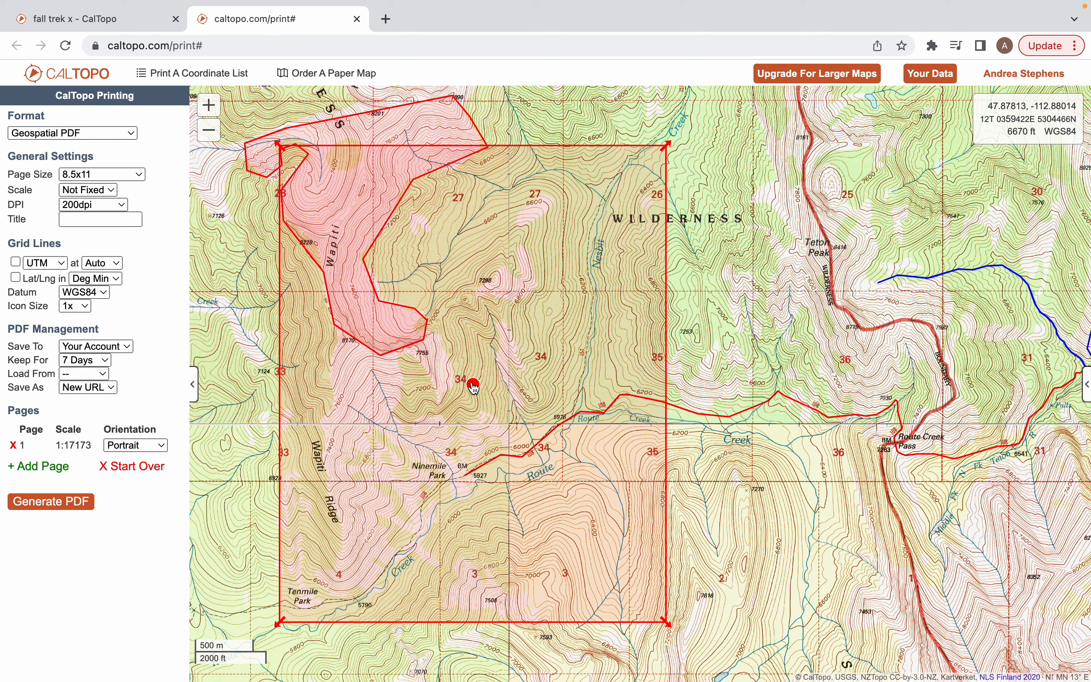
mouse_move(472, 385)
mouse_down()
mouse_move(588, 382)
mouse_move(759, 352)
mouse_move(657, 440)
mouse_move(654, 417)
mouse_up()
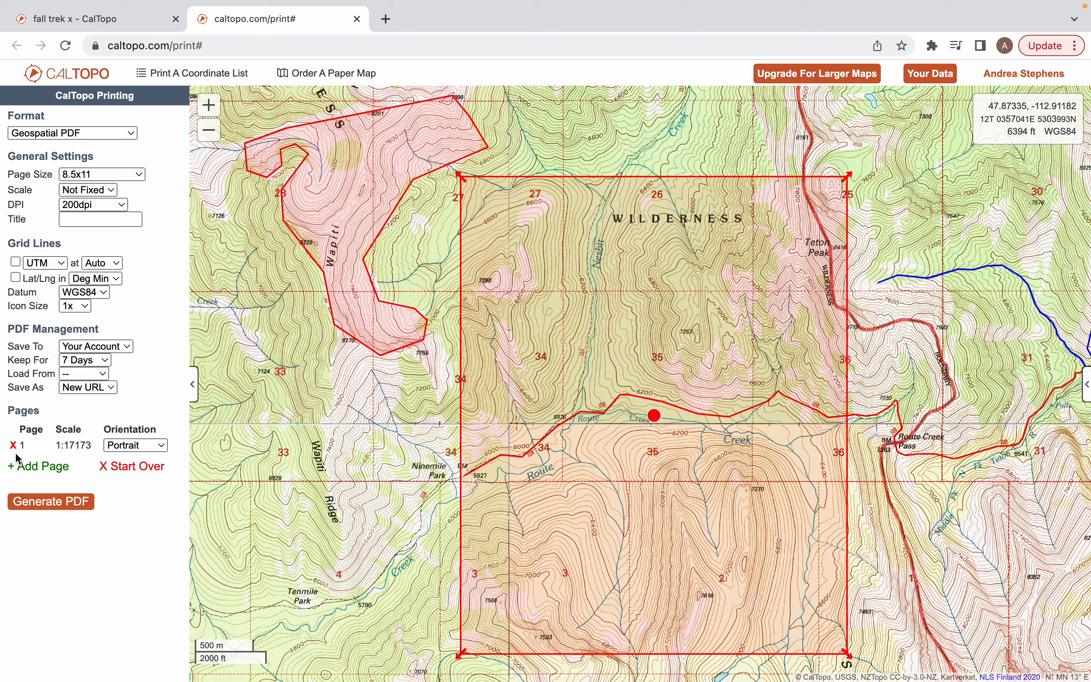
click(163, 445)
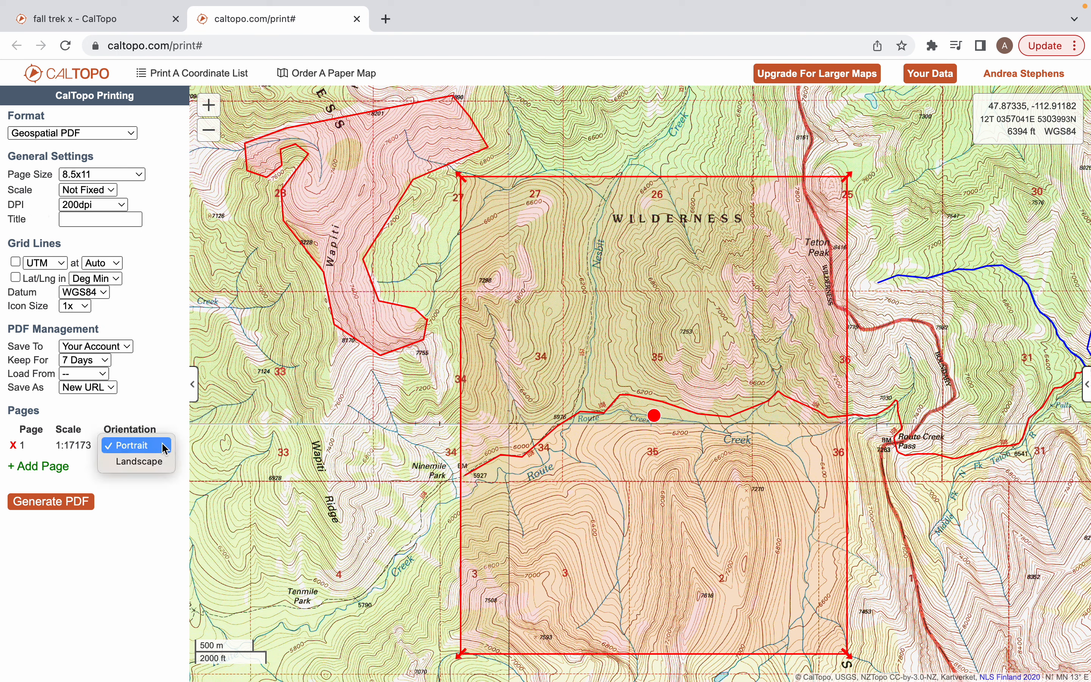
click(152, 463)
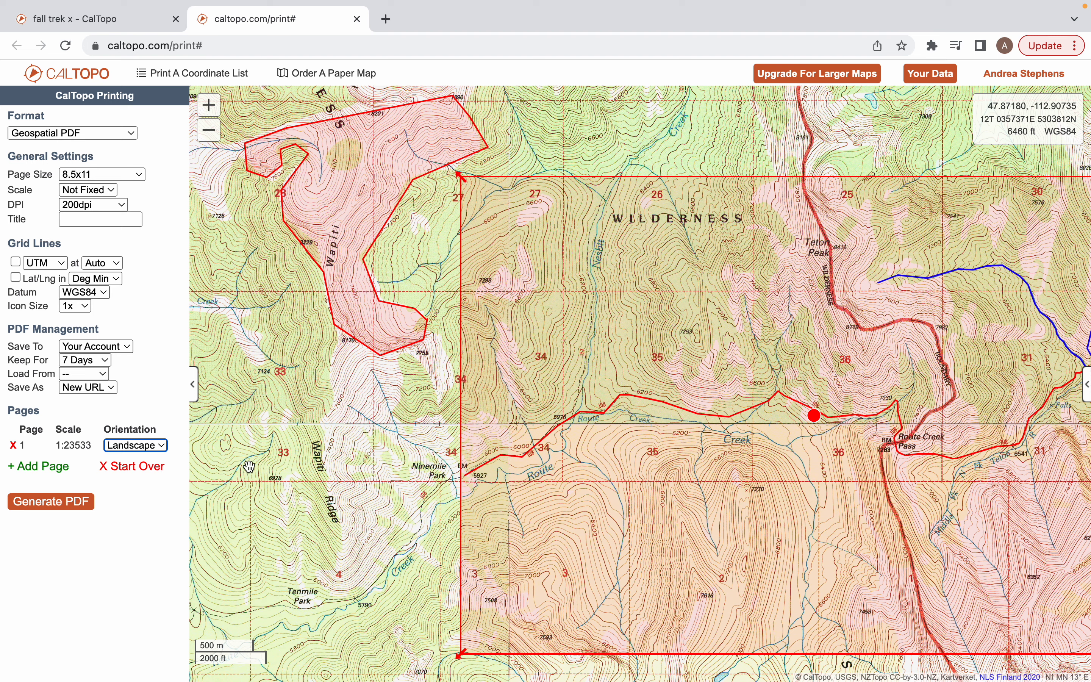
drag(366, 462, 178, 420)
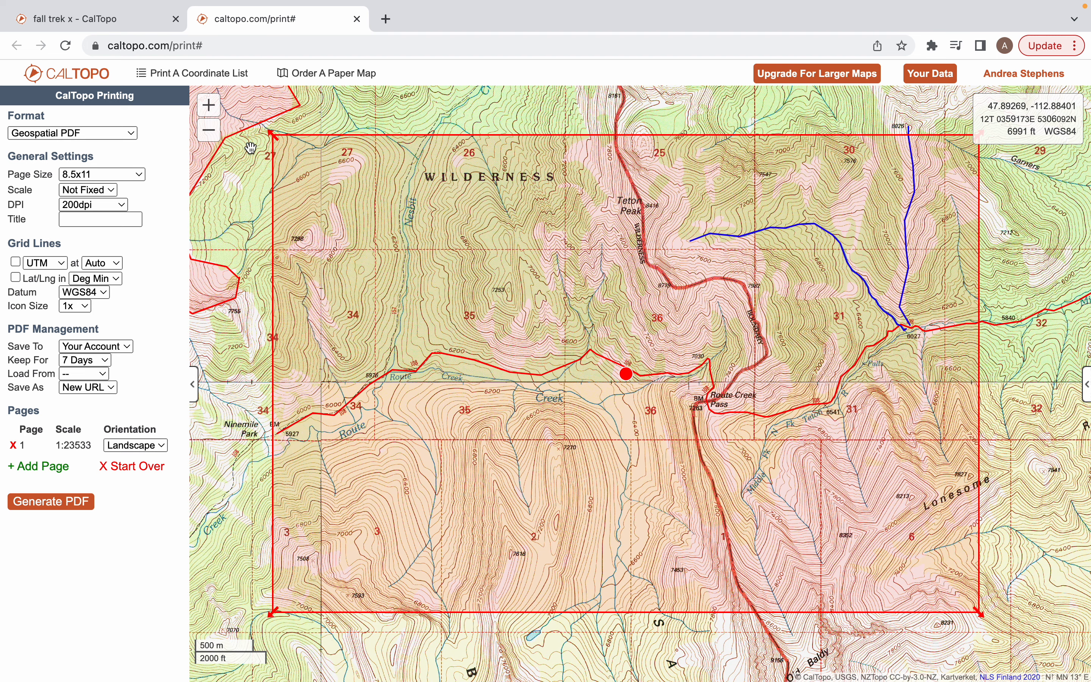
Shrink the print frame to a fixed scale of 1:12,000 and center it just northwest of Route Creek Pass
drag(272, 134, 609, 444)
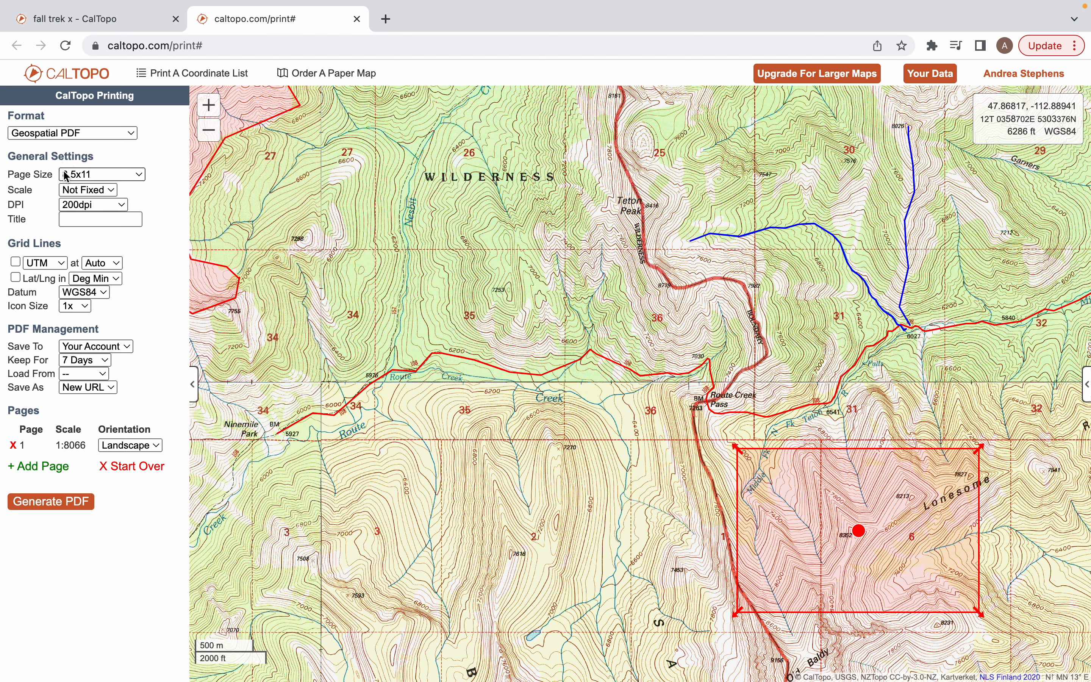
click(97, 190)
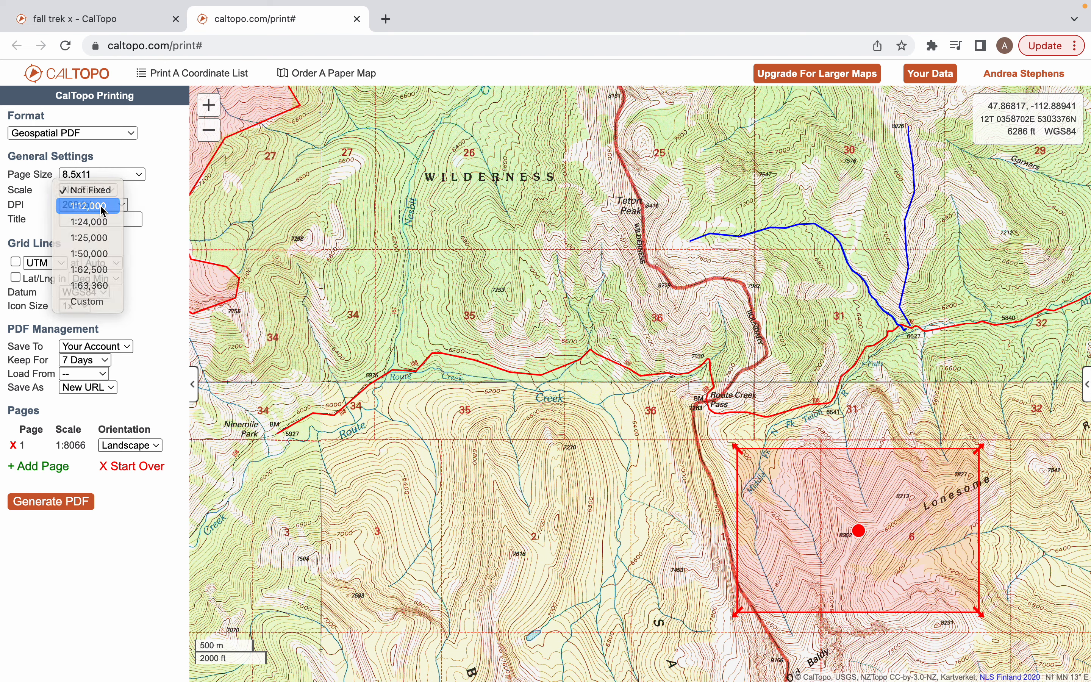
click(102, 208)
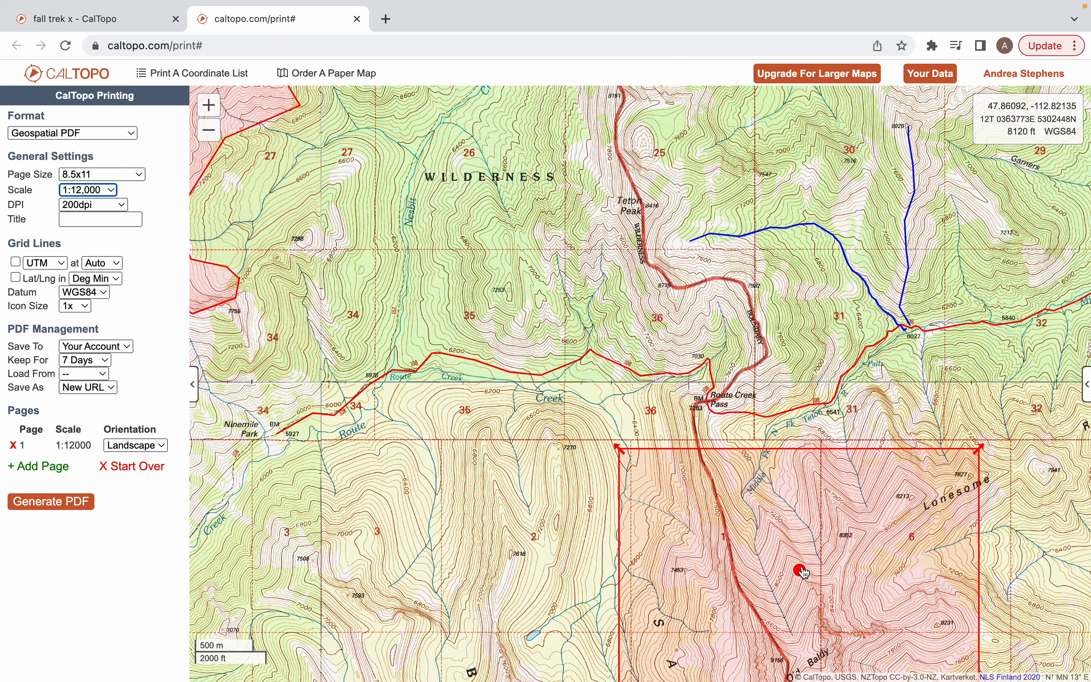
drag(799, 569, 600, 333)
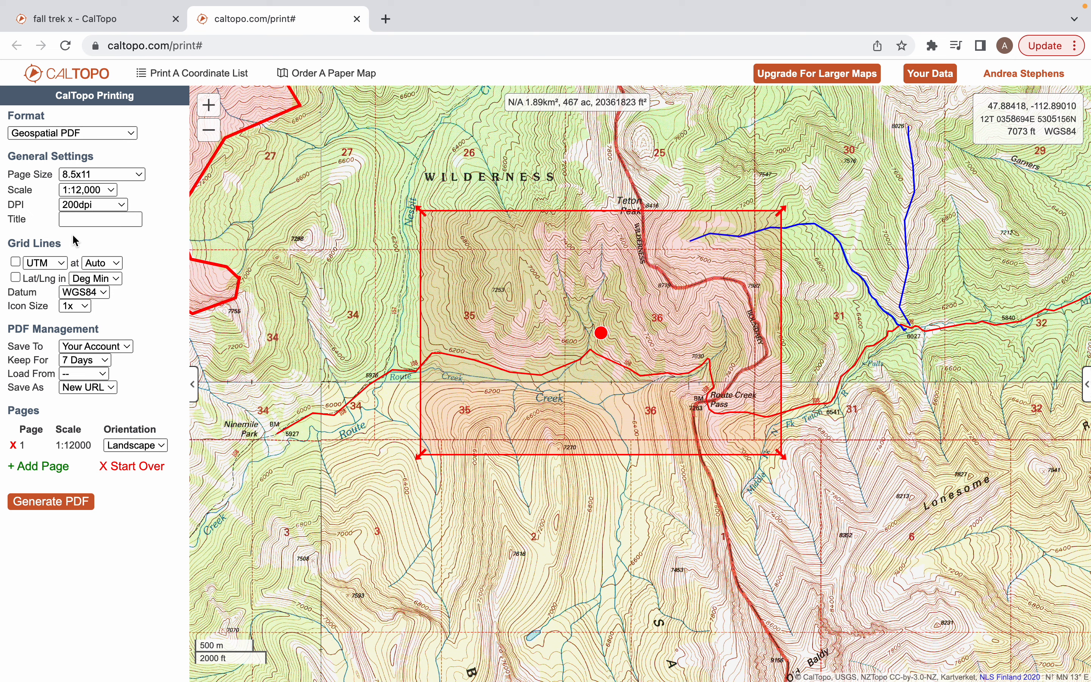
Turn on UTM grid lines for the print page, generate the geospatial PDF and view it down to the scale bar
click(16, 262)
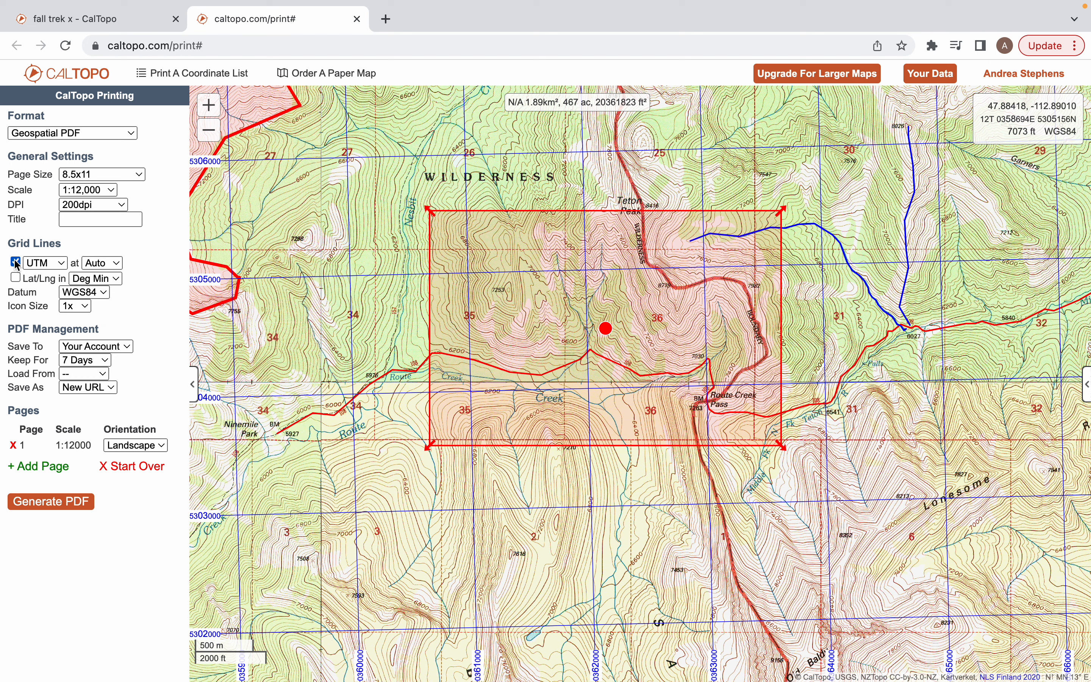
click(59, 502)
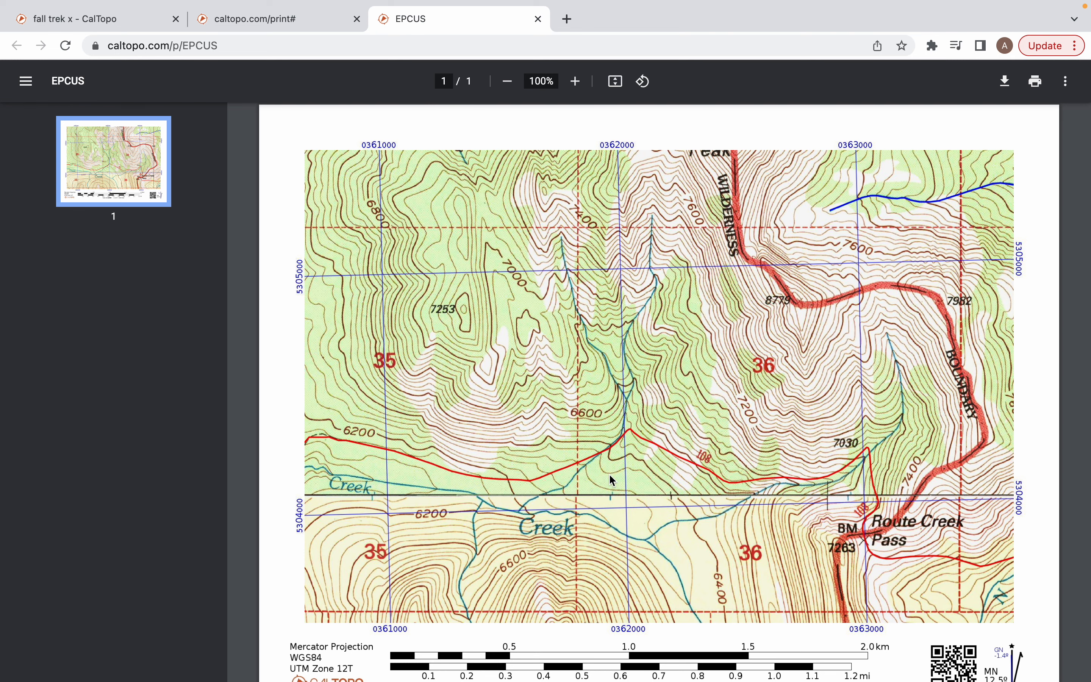
scroll(692, 415, down, 1)
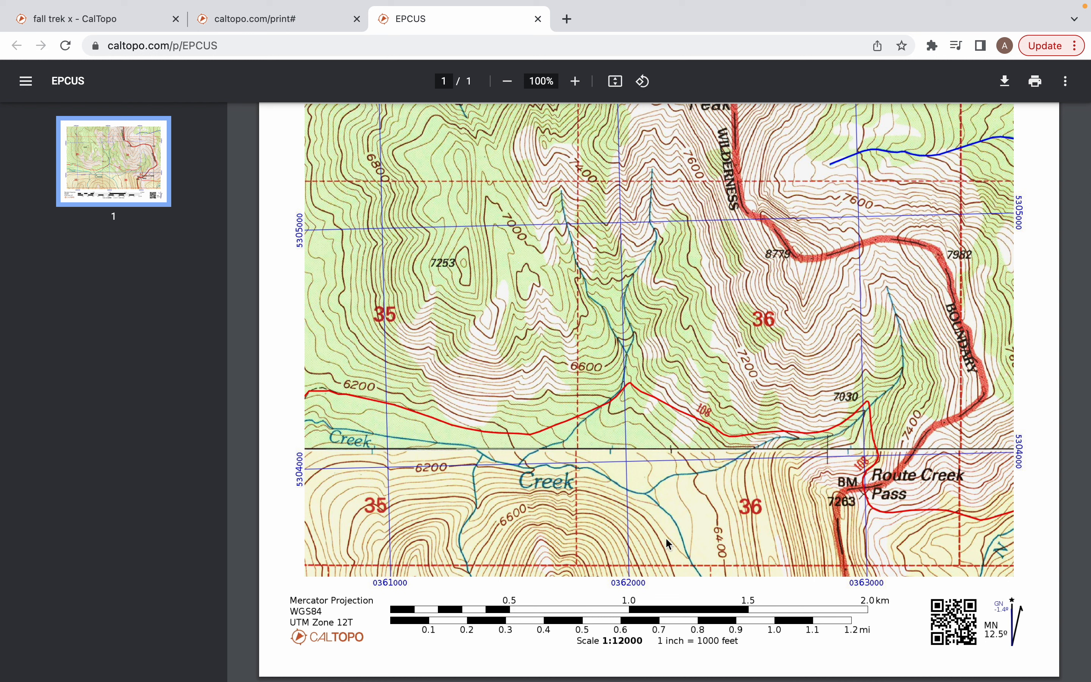